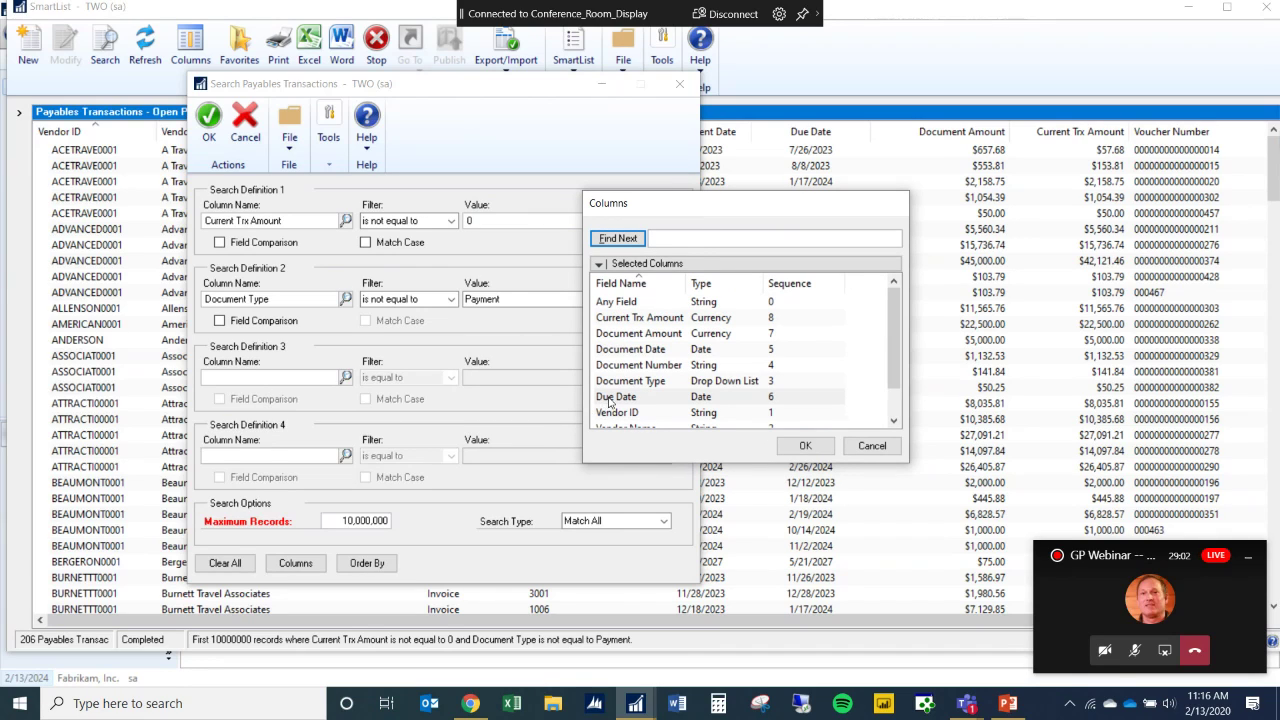
# Add a third search definition requiring Due Date to equal Prior Month and run the payables transactions search.
pyautogui.doubleClick(612, 397)
pyautogui.click(526, 381)
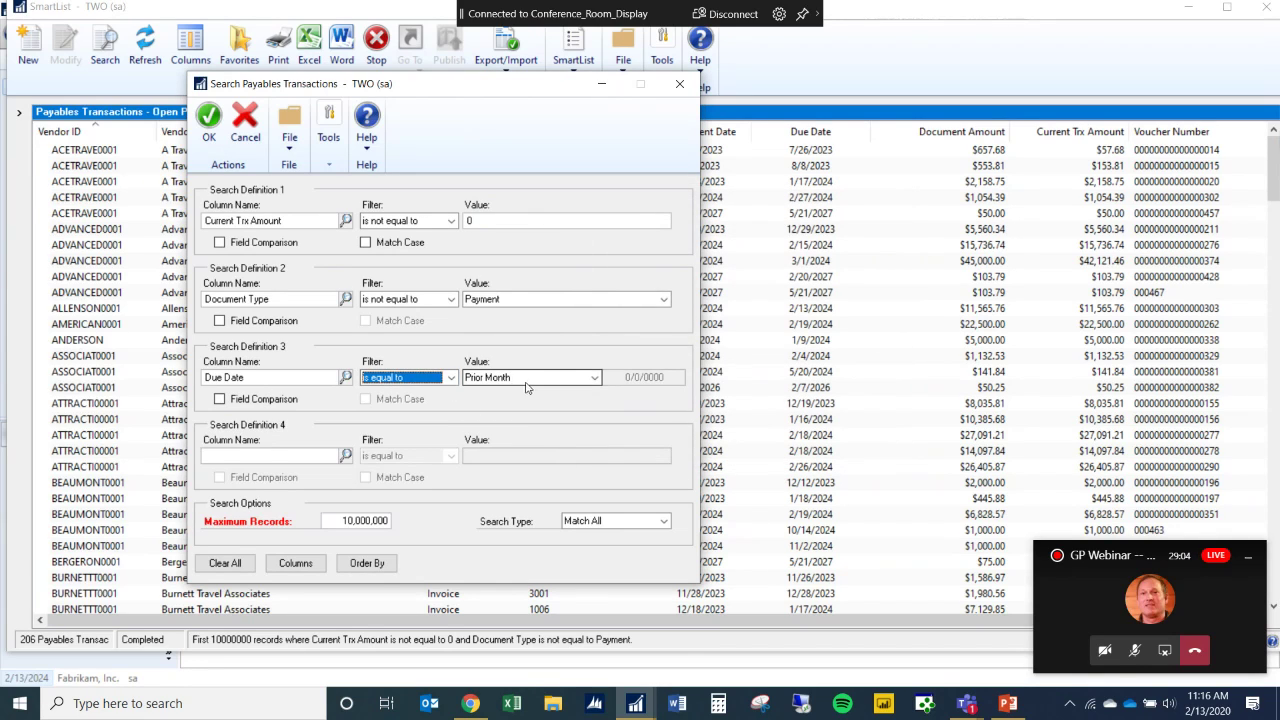
pyautogui.click(595, 378)
pyautogui.moveTo(595, 450)
pyautogui.mouseDown()
pyautogui.moveTo(592, 402)
pyautogui.moveTo(582, 457)
pyautogui.mouseUp()
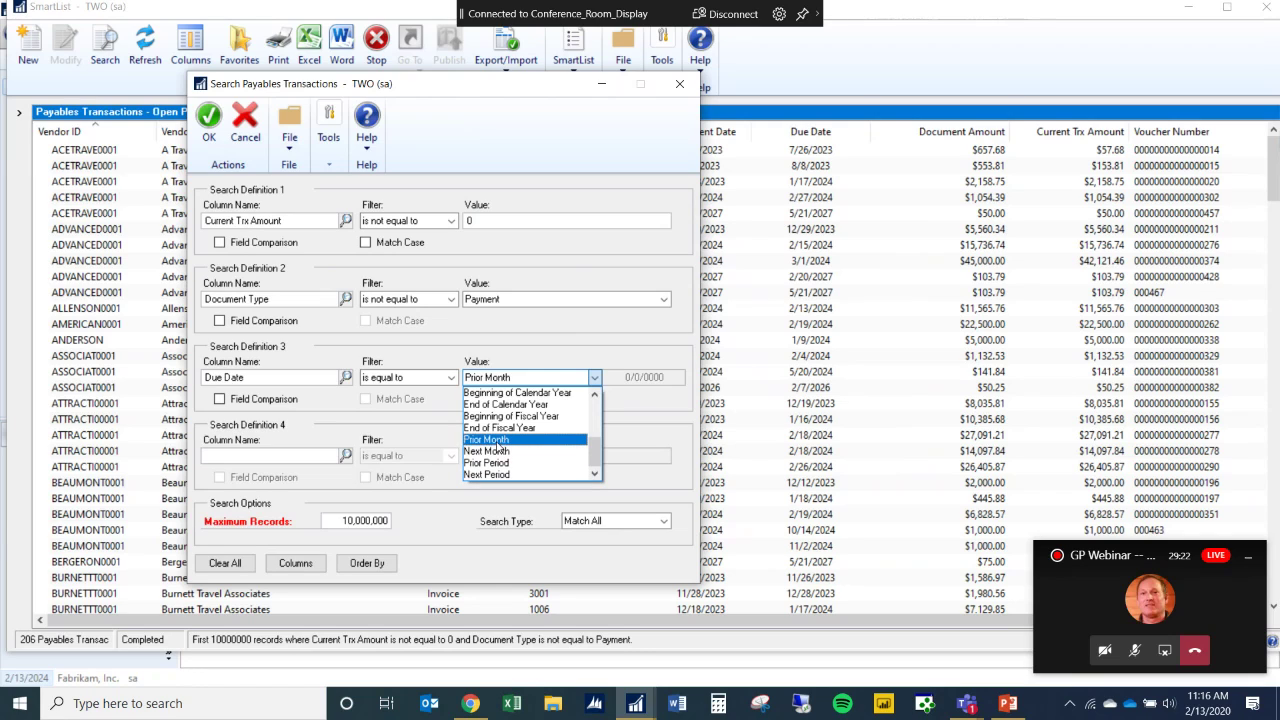
pyautogui.click(474, 441)
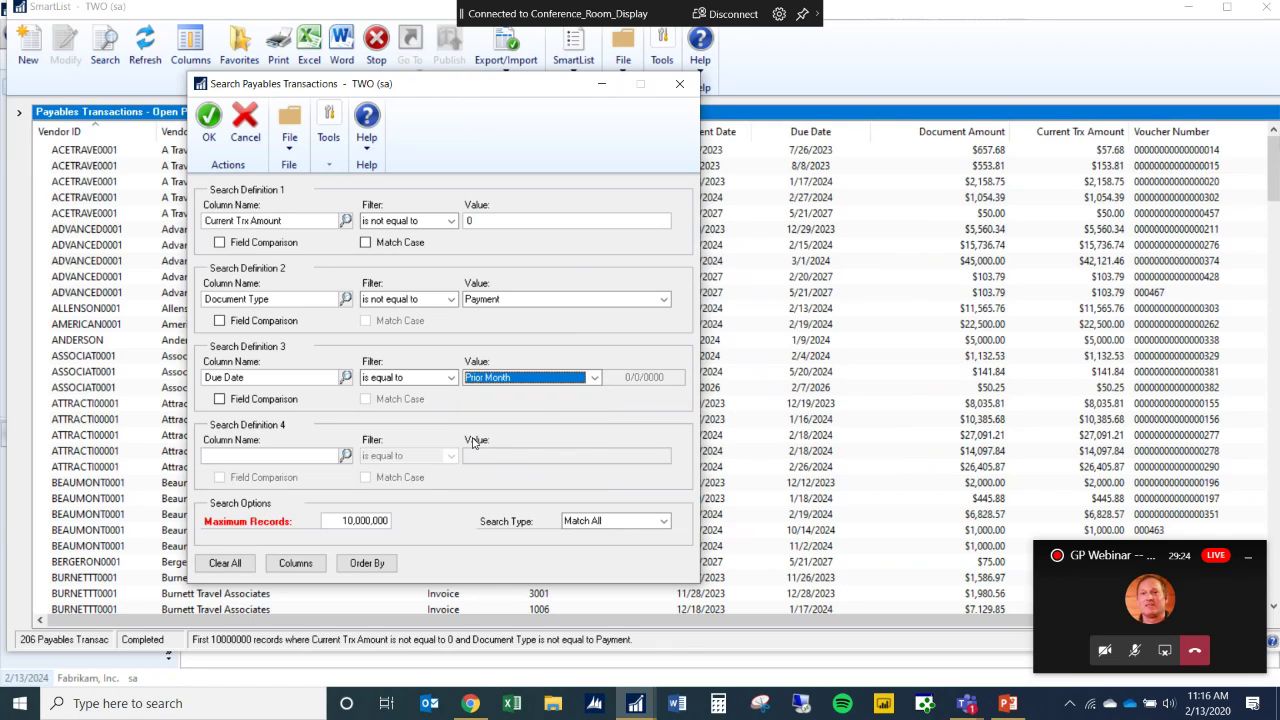
pyautogui.click(209, 122)
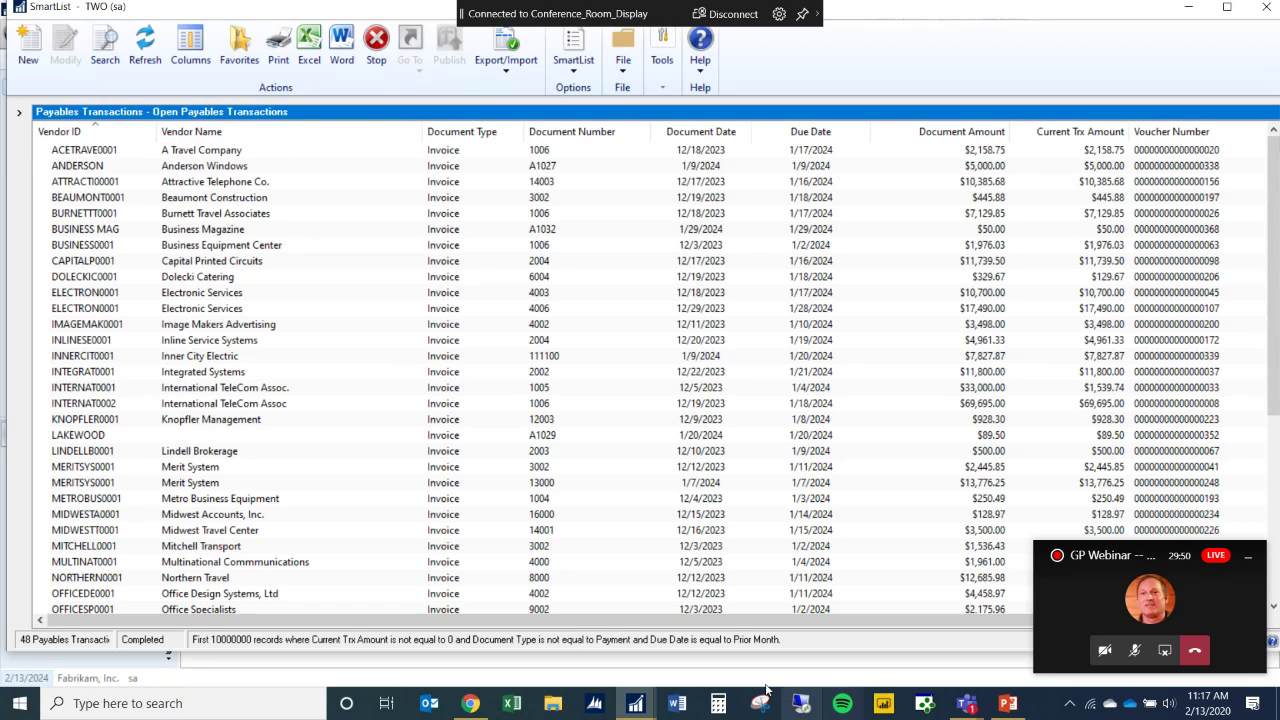
# Close SmartList and open the Due Previous Month option of the purchasing Historical Aged Trial Balance report for modification.
pyautogui.click(1261, 11)
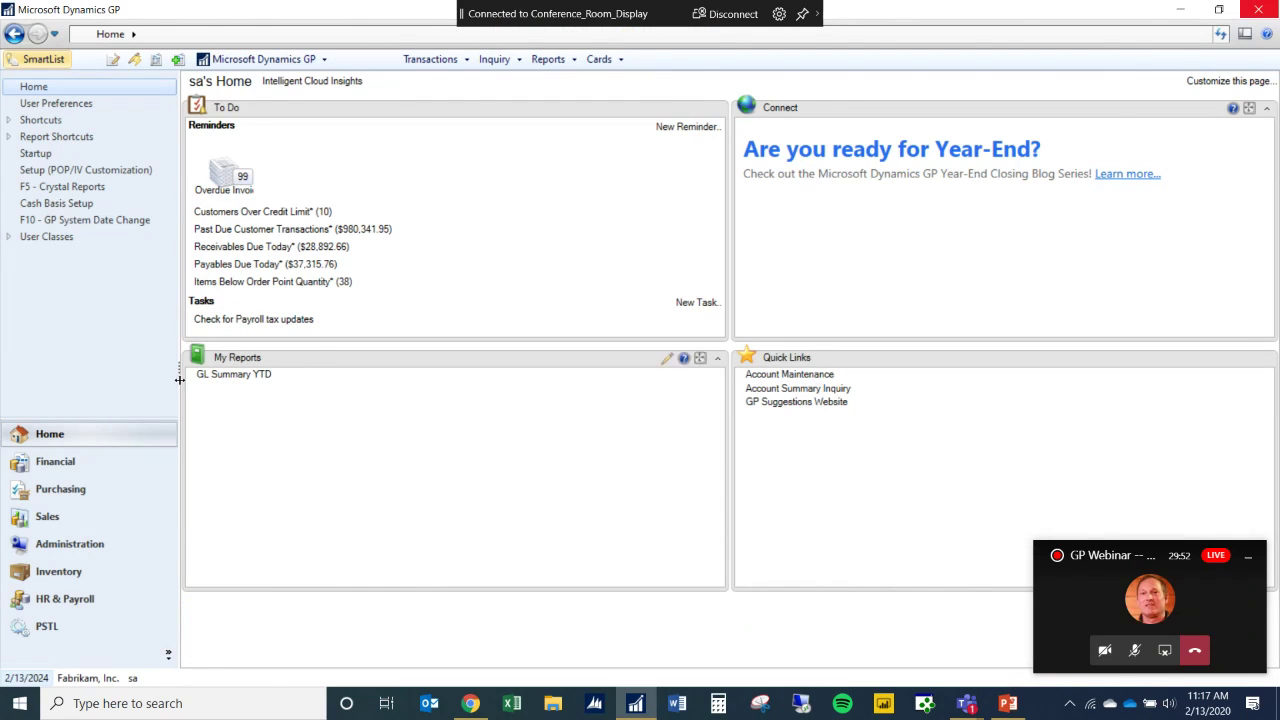
pyautogui.click(97, 497)
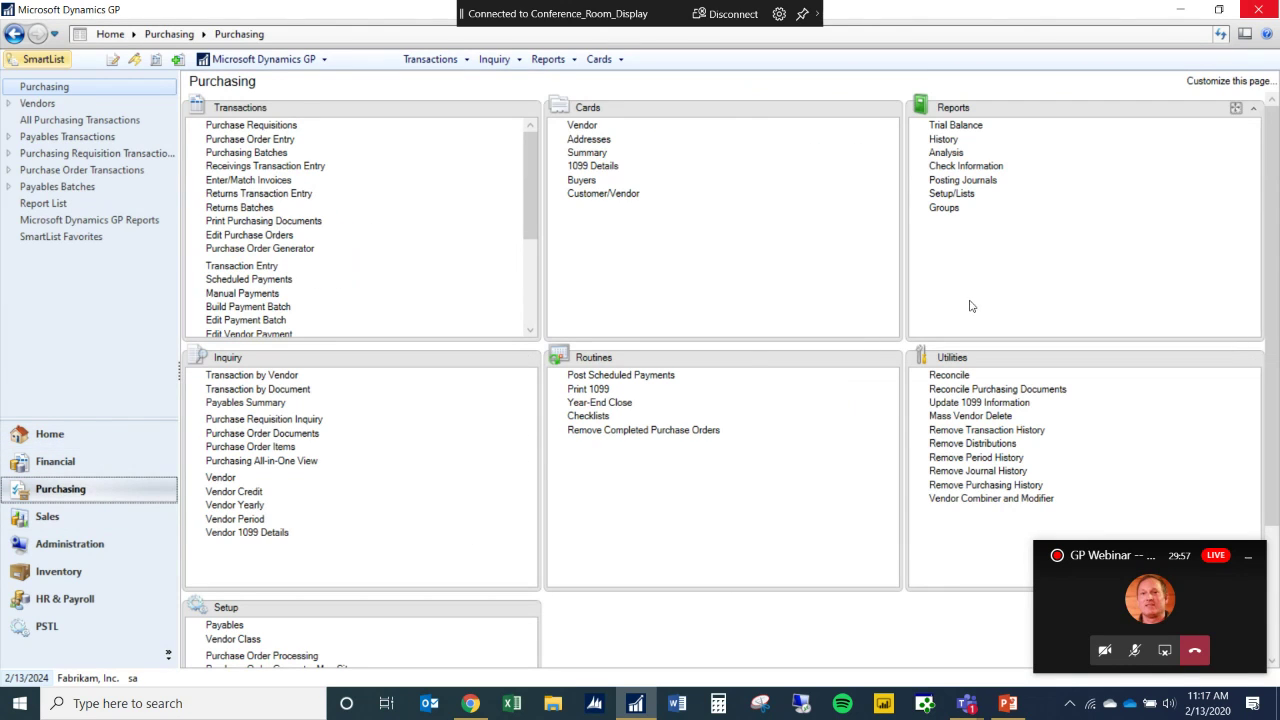
pyautogui.click(956, 126)
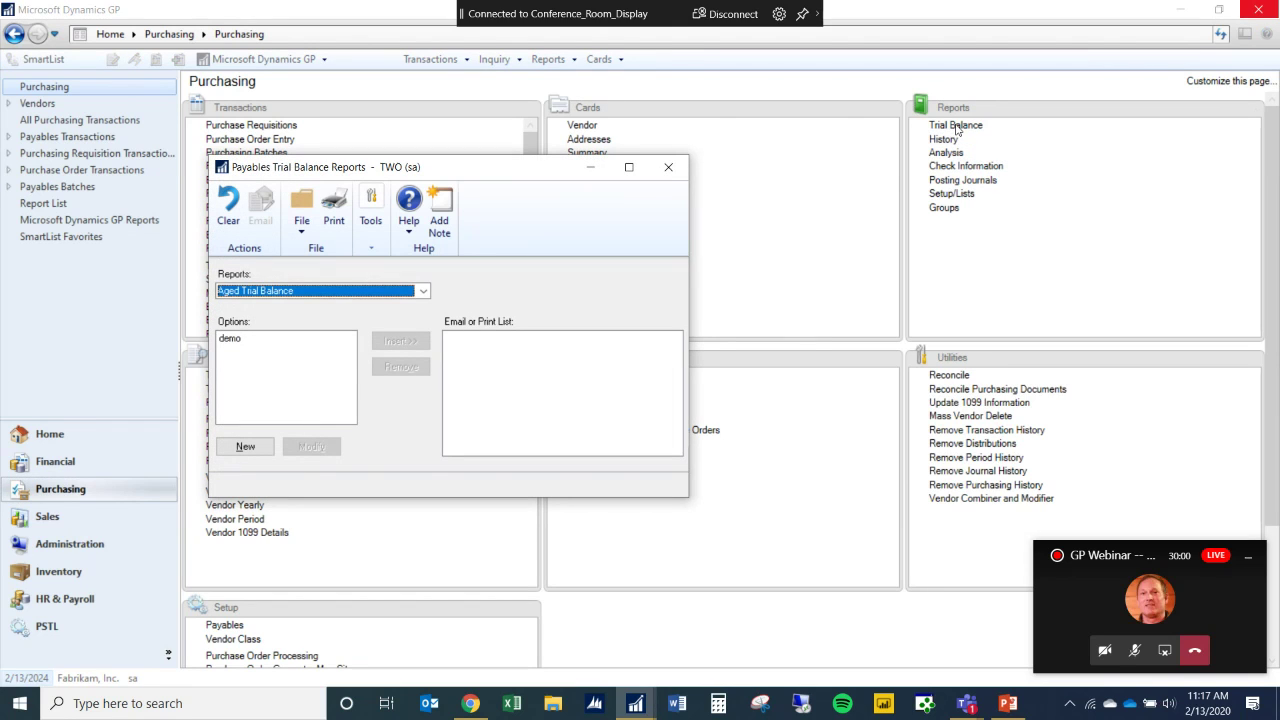
pyautogui.click(423, 290)
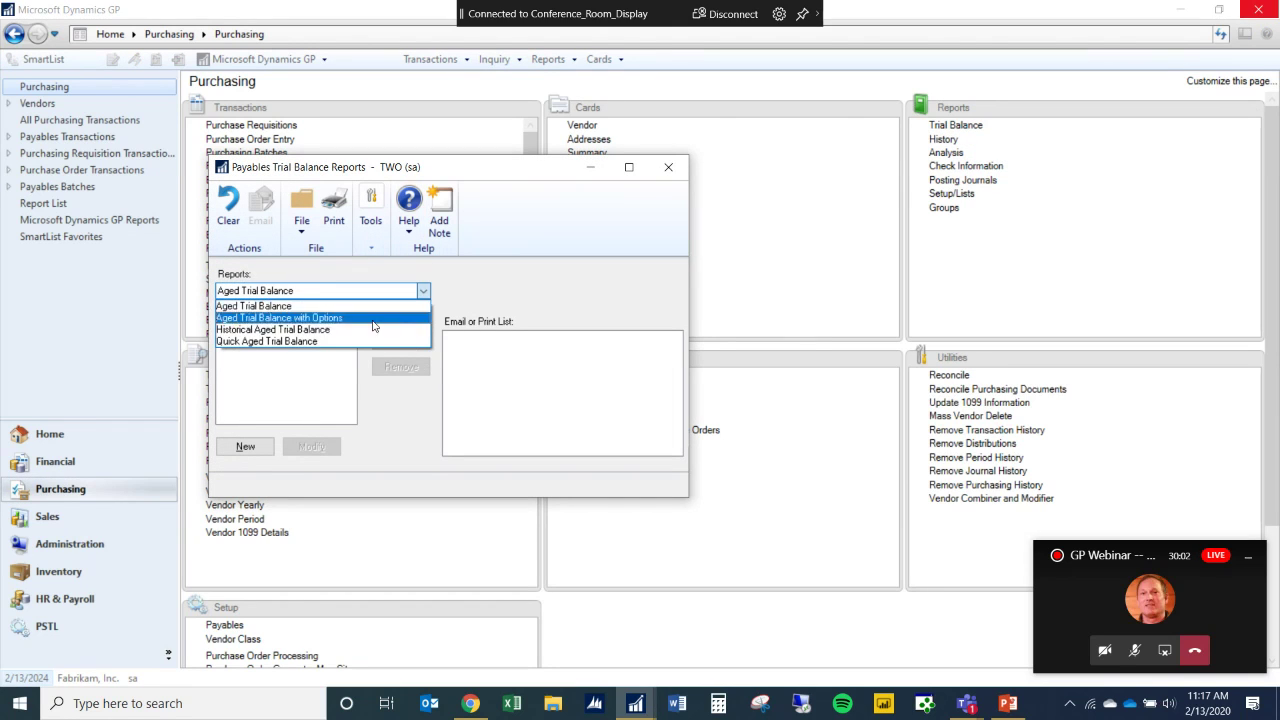
pyautogui.click(370, 330)
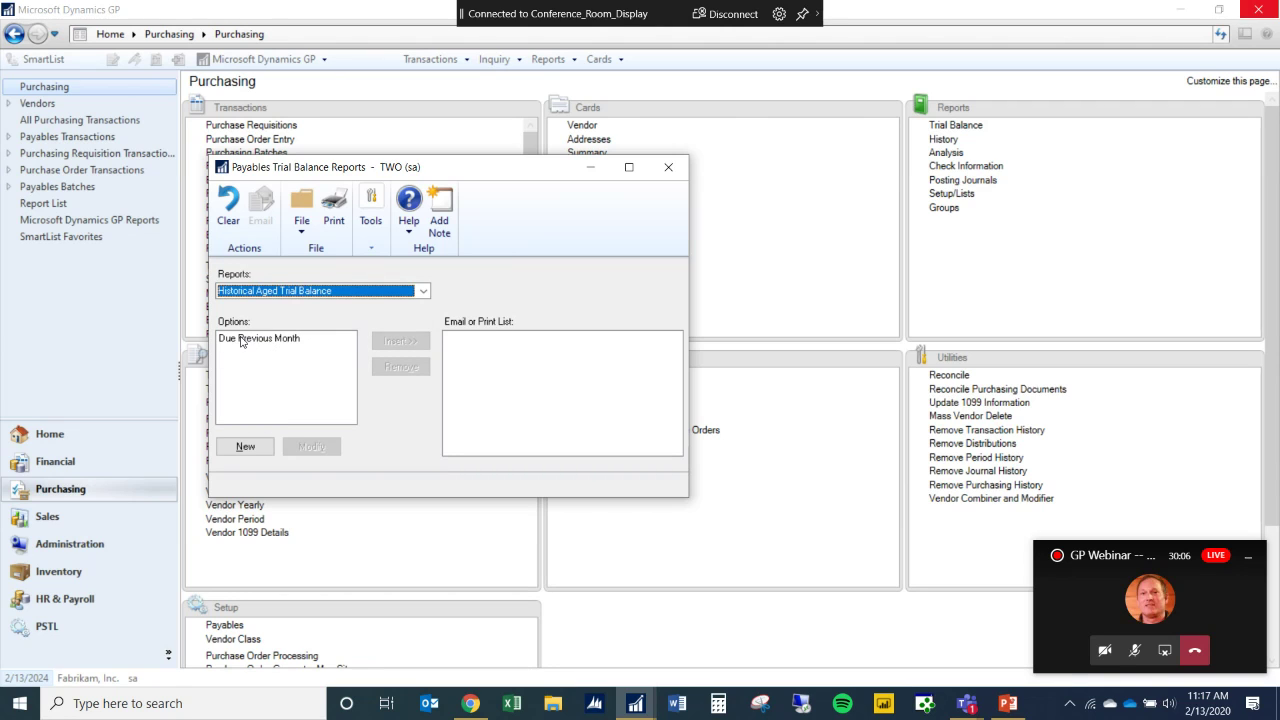
pyautogui.click(240, 340)
pyautogui.click(311, 447)
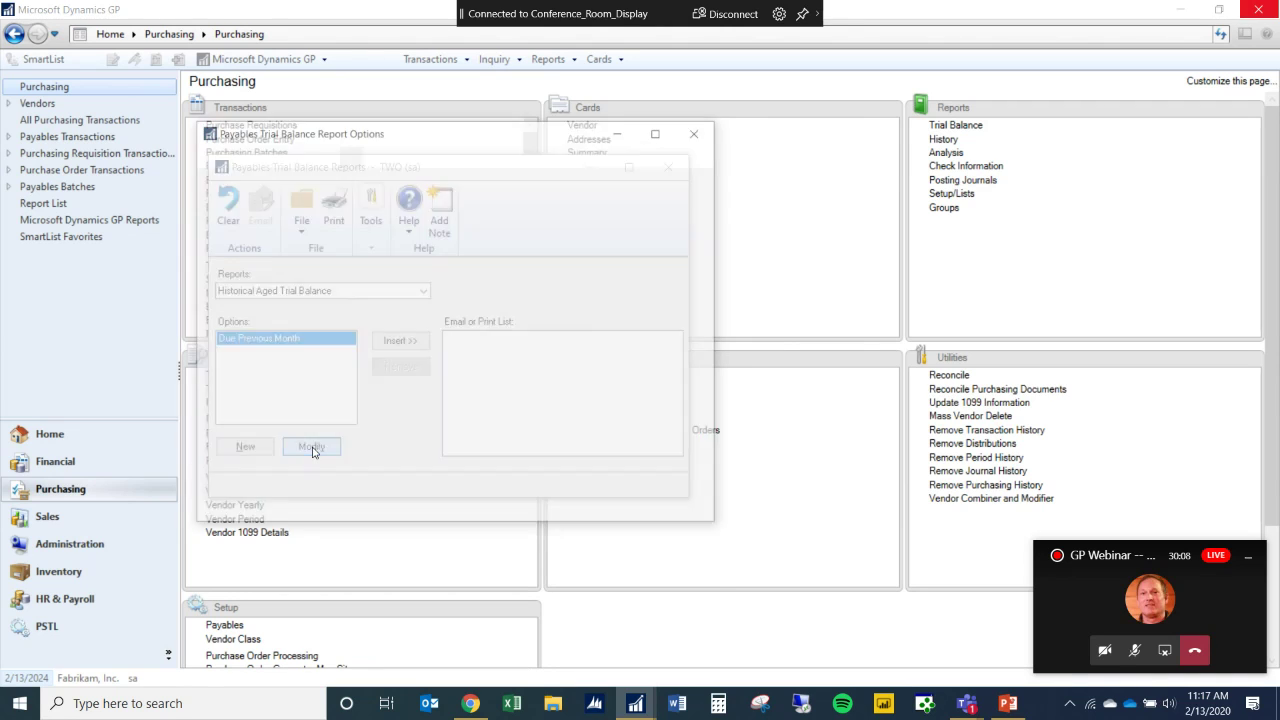
pyautogui.moveTo(537, 134); pyautogui.dragTo(694, 77)
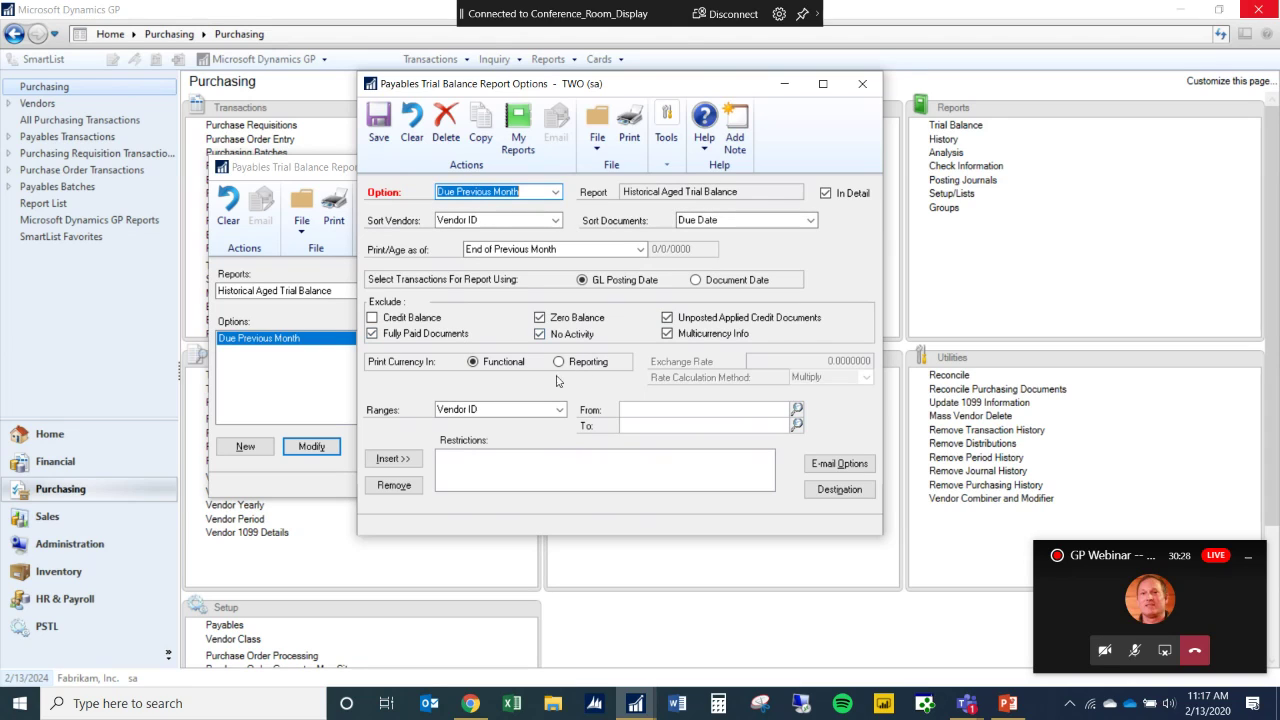
# Examine the range types available for restricting the Due Previous Month report option.
pyautogui.click(559, 410)
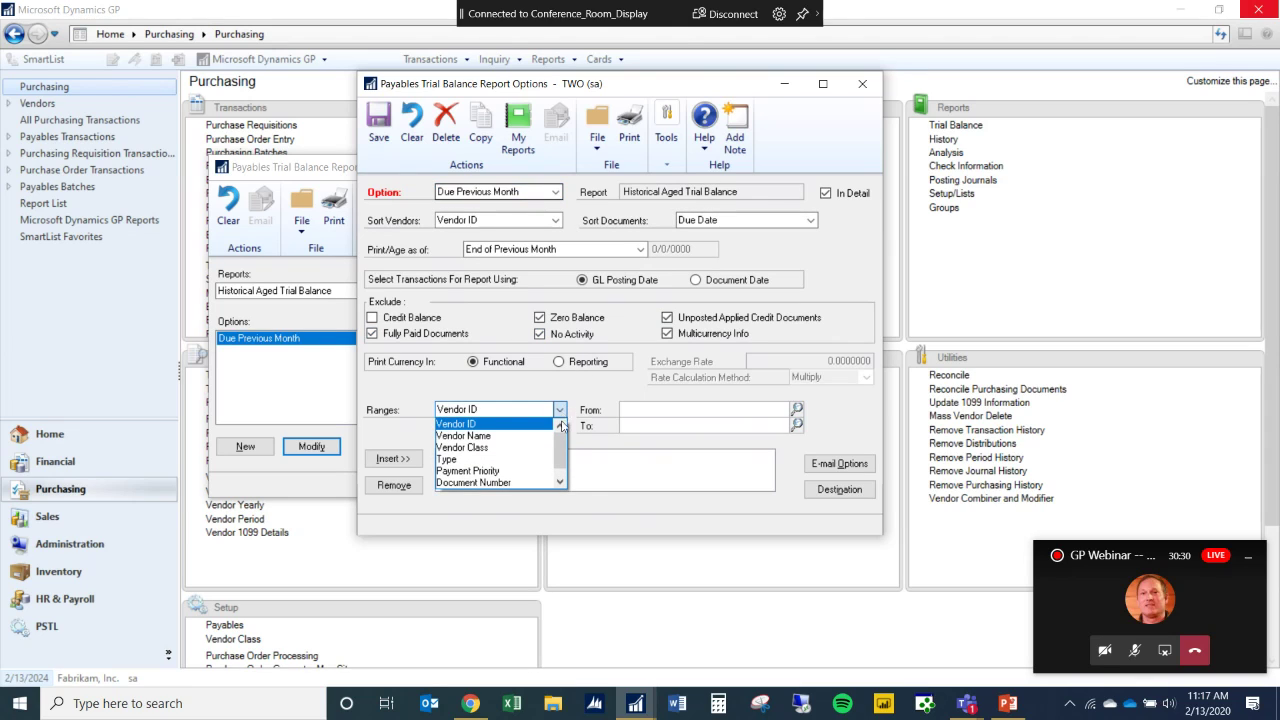
pyautogui.click(560, 424)
pyautogui.click(559, 410)
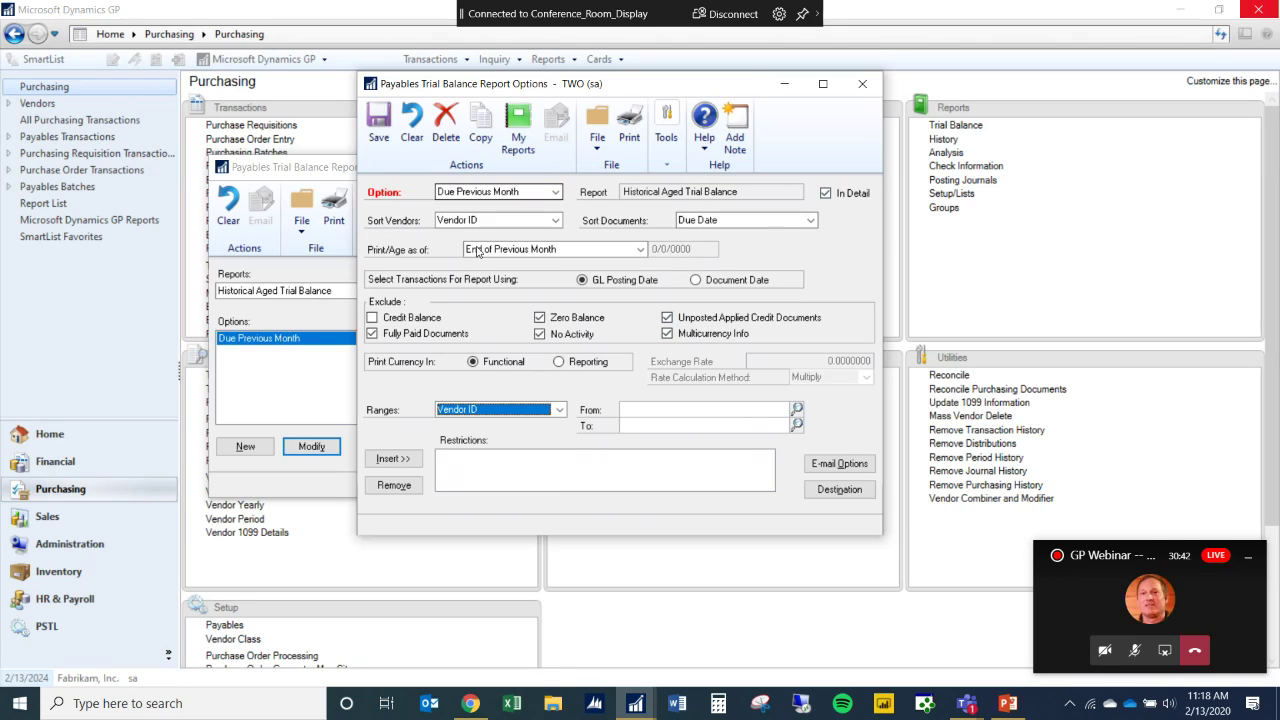
# Create a new report option named Prev Month Summary and copy its settings from Due Previous Month.
pyautogui.click(414, 138)
pyautogui.write('Pi')
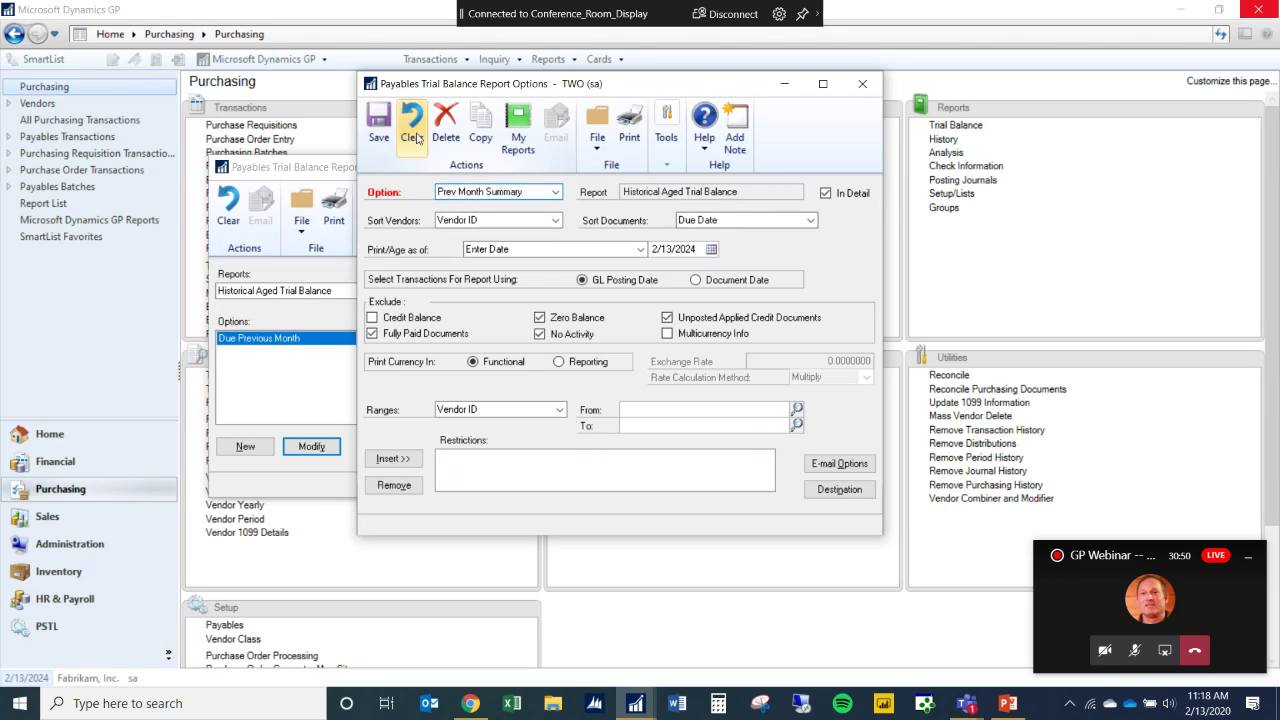
pyautogui.click(481, 137)
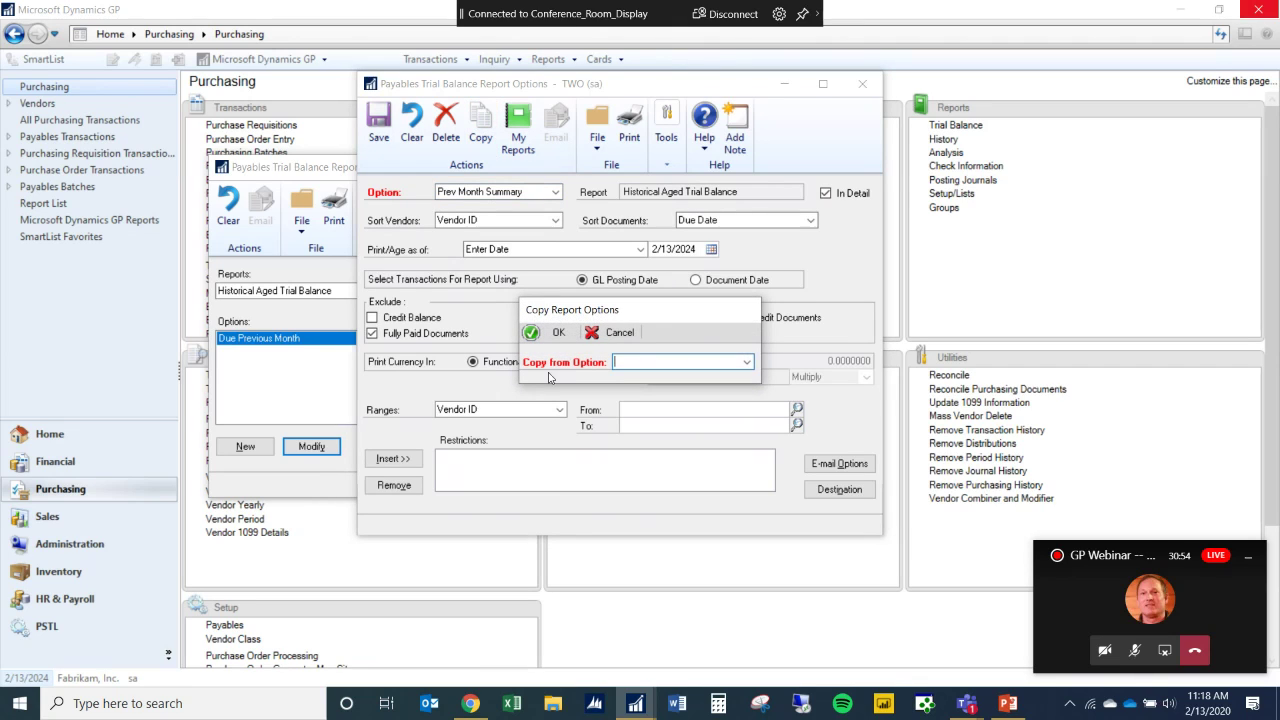
pyautogui.click(747, 363)
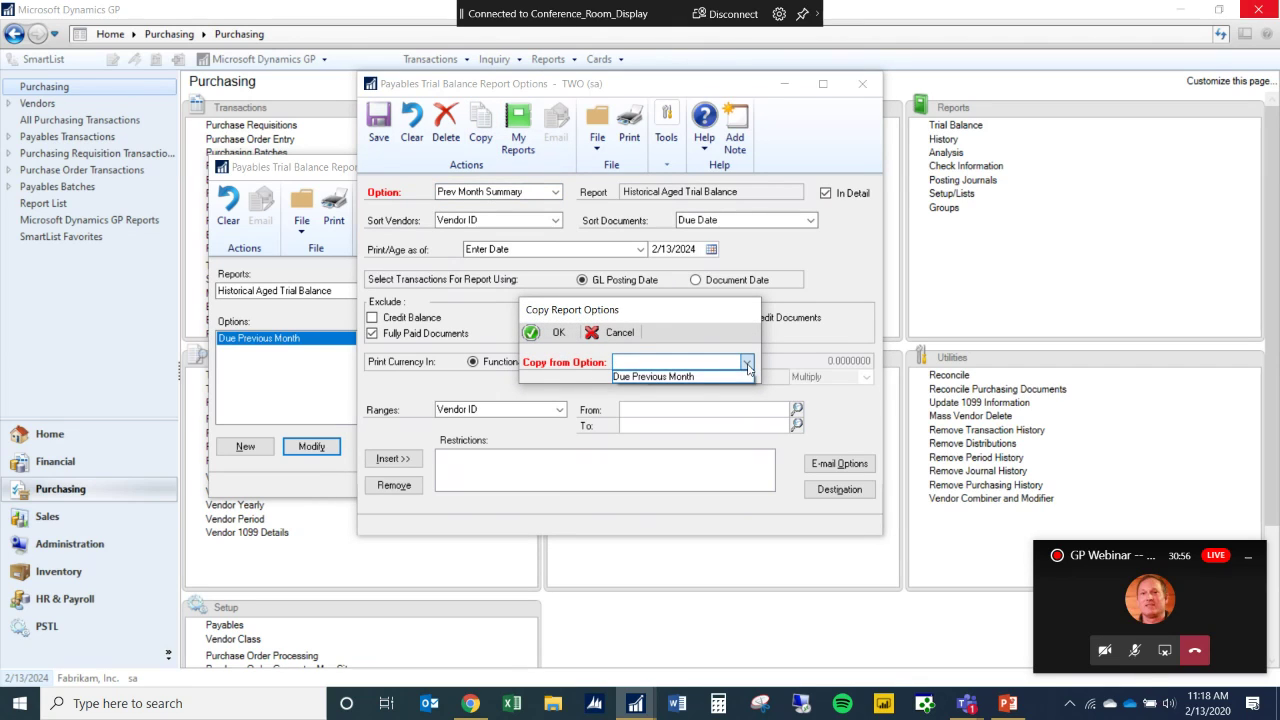
pyautogui.click(706, 378)
pyautogui.click(538, 333)
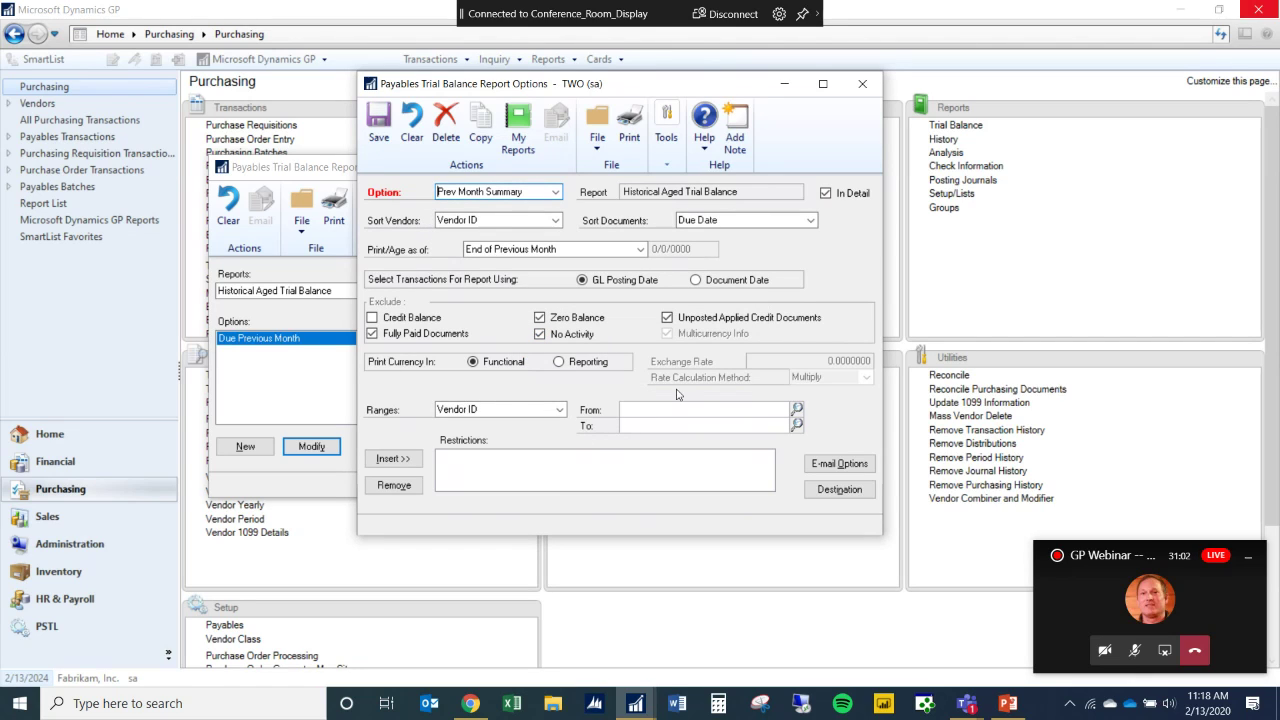
# Turn off In Detail for the Prev Month Summary option, save it and close the report options.
pyautogui.click(826, 195)
pyautogui.click(378, 125)
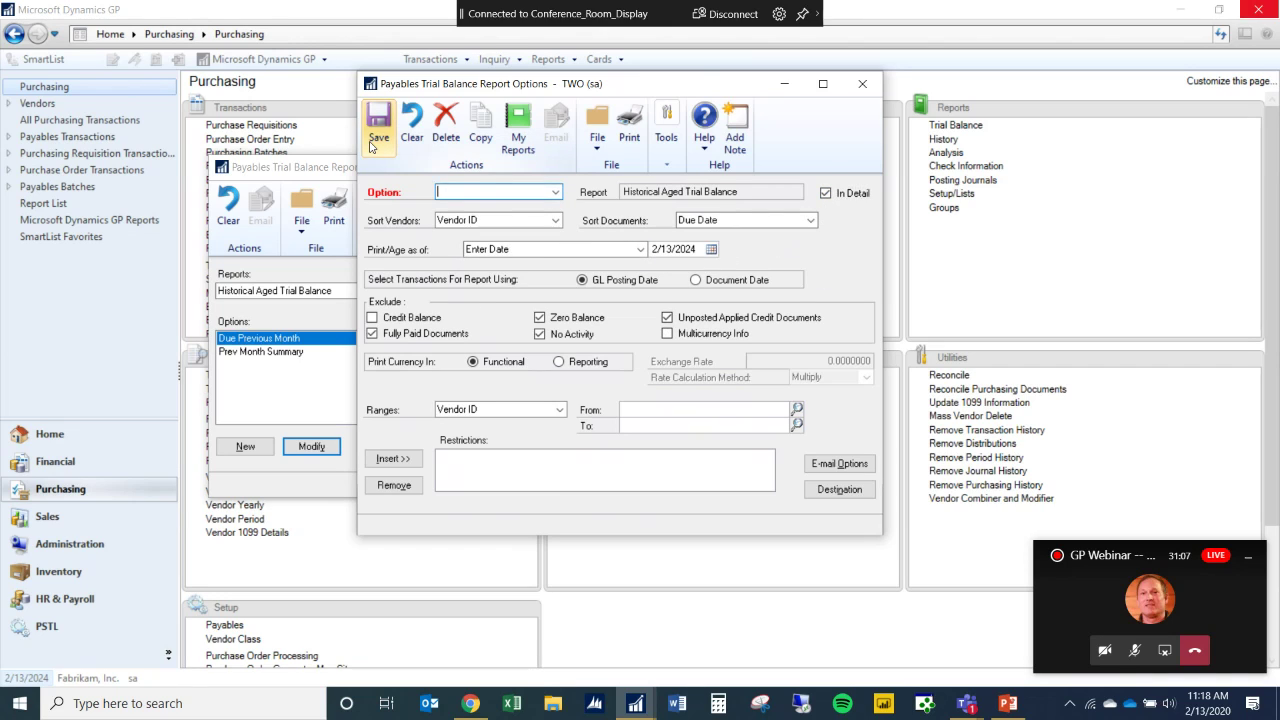
pyautogui.click(862, 83)
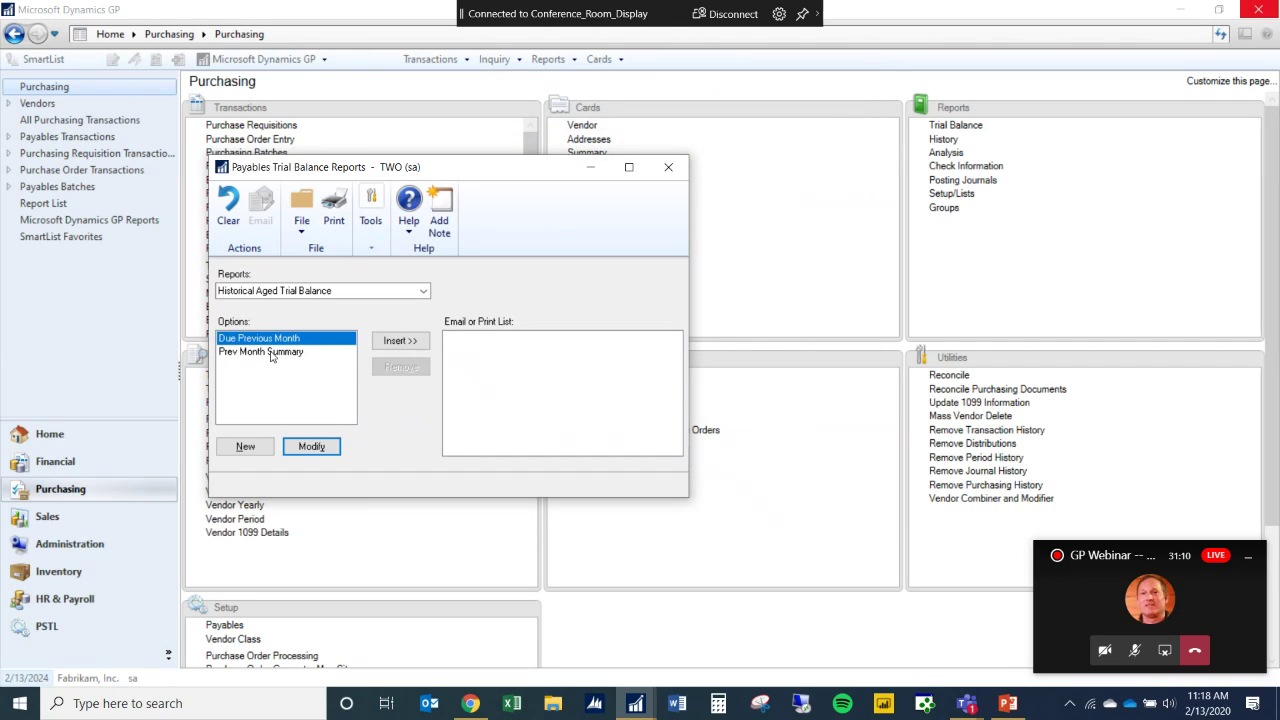
# Review the Due Previous Month option's settings and close the Payables Trial Balance Reports window.
pyautogui.click(318, 447)
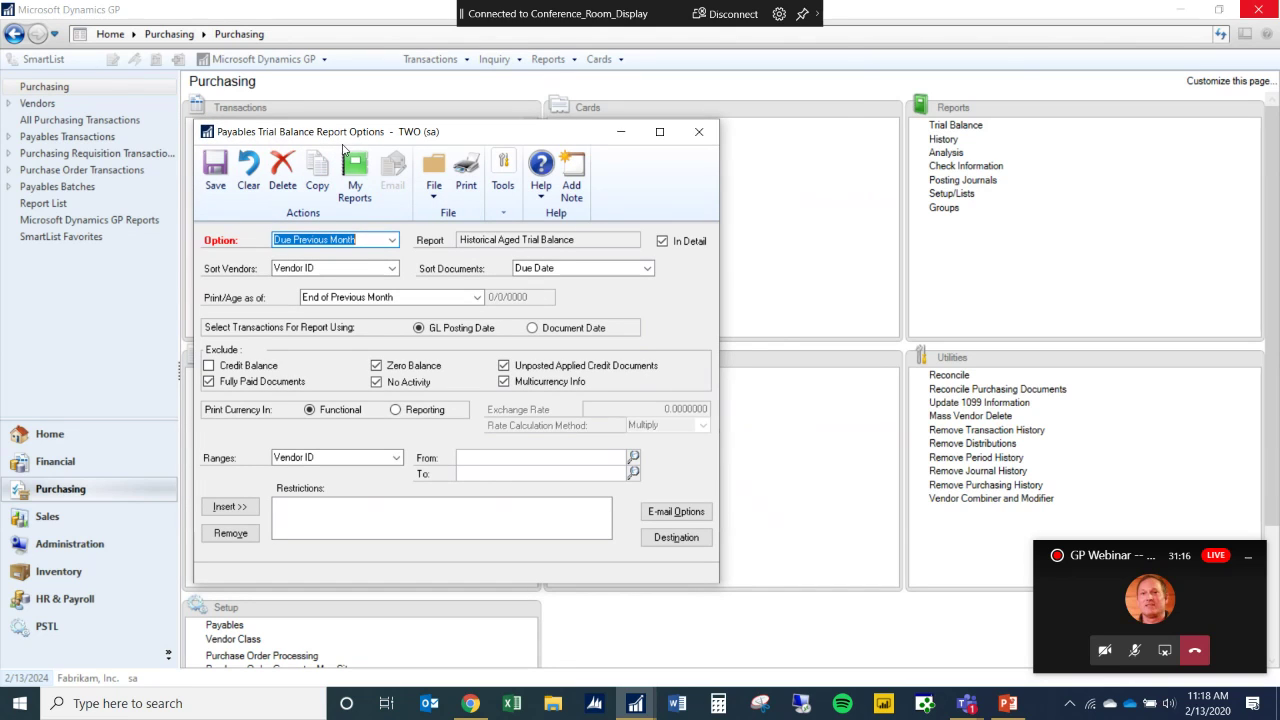
pyautogui.click(705, 137)
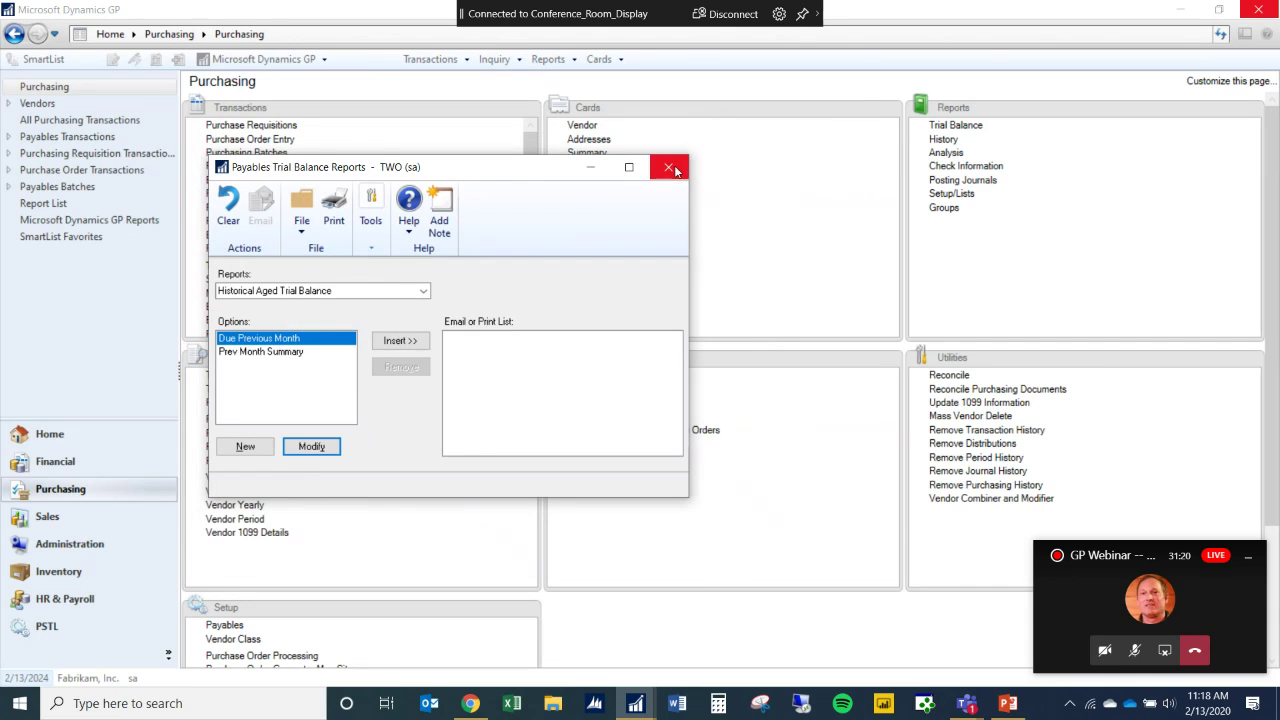
pyautogui.click(677, 167)
# Open User Access Setup in Administration, select the first active user and sort the companies by Company Name.
pyautogui.click(72, 546)
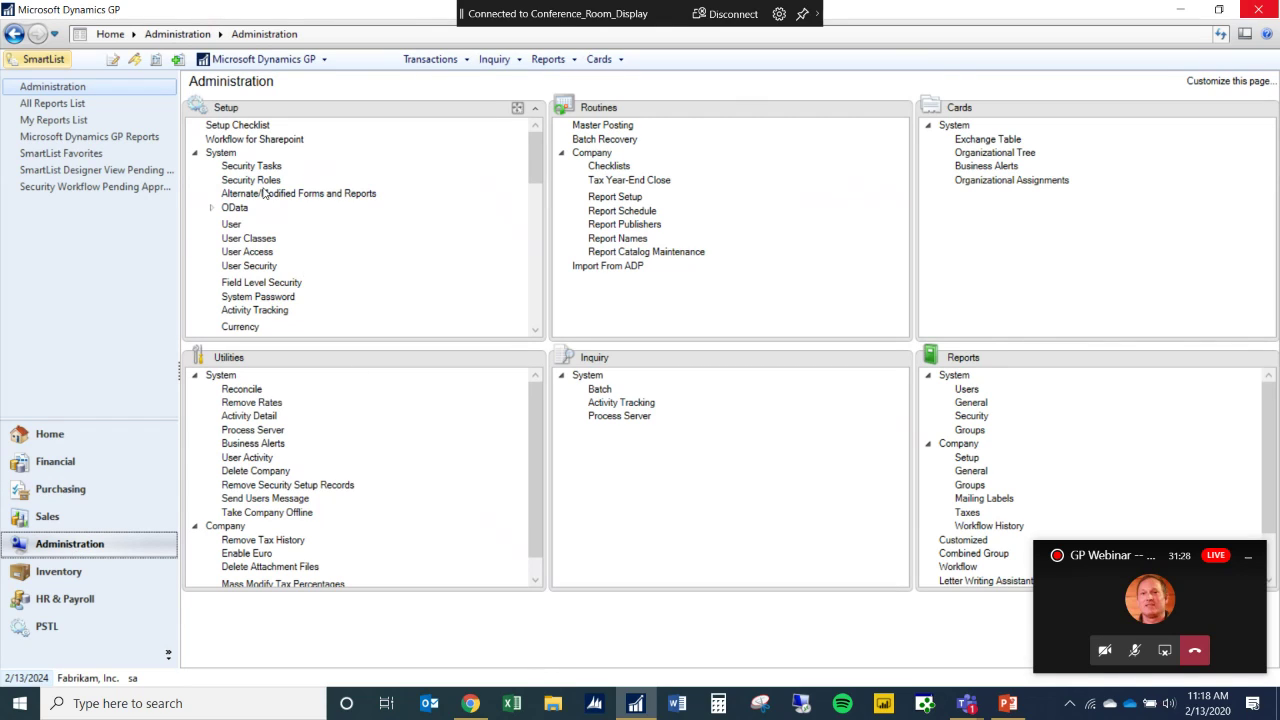
pyautogui.click(250, 253)
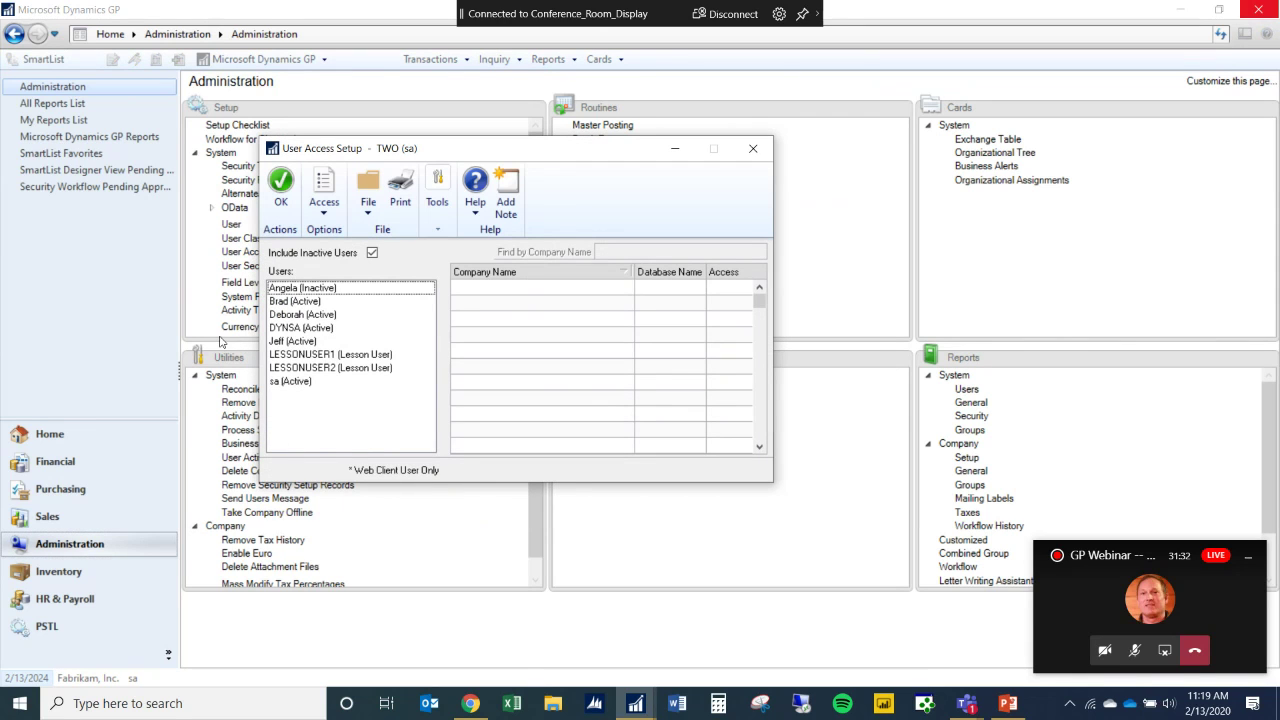
pyautogui.click(295, 301)
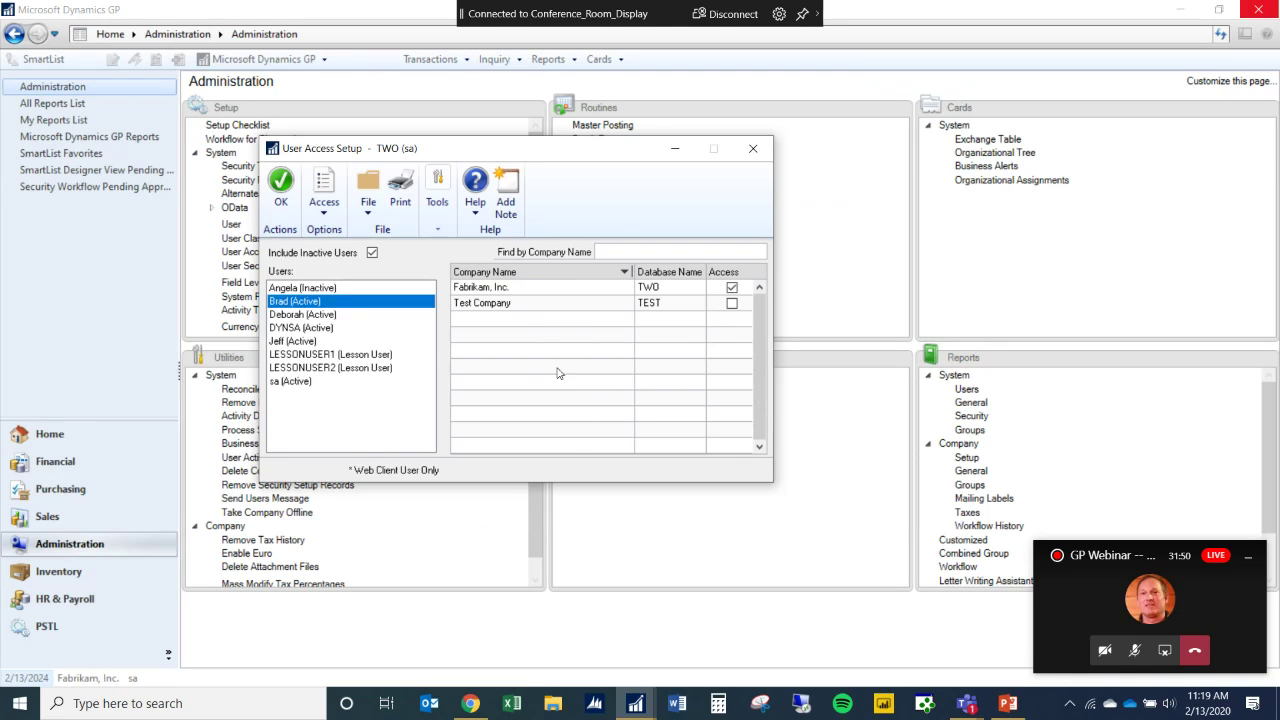
pyautogui.click(624, 273)
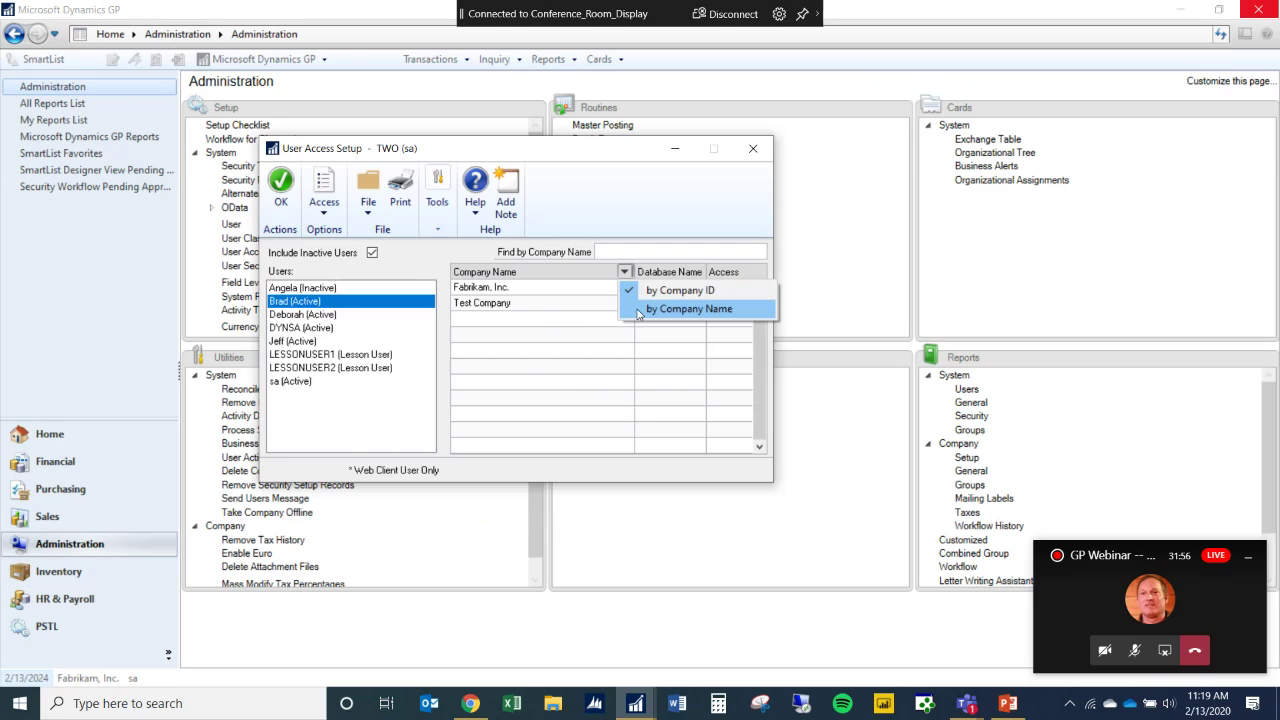
pyautogui.click(637, 309)
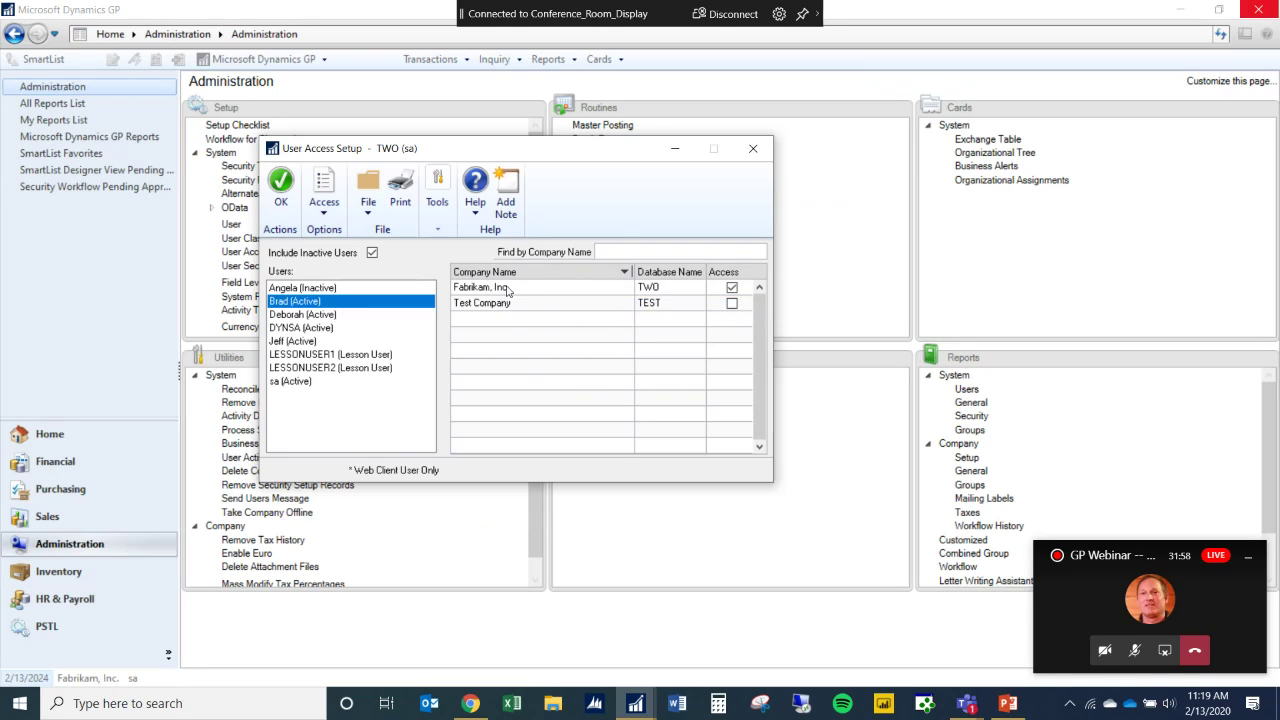
# Find companies whose name contains "Test" in the user's access list, and clear the search.
pyautogui.click(639, 250)
pyautogui.press('Tab')
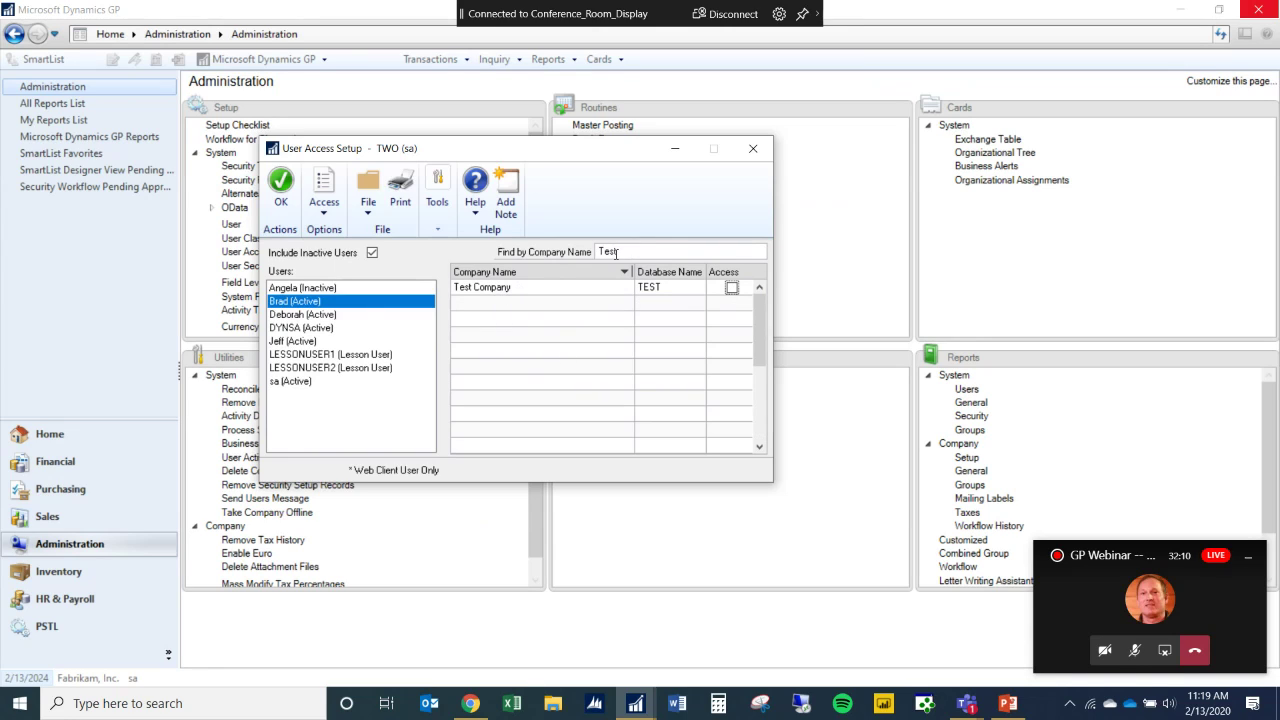
pyautogui.click(638, 251)
pyautogui.press('BackSpace')
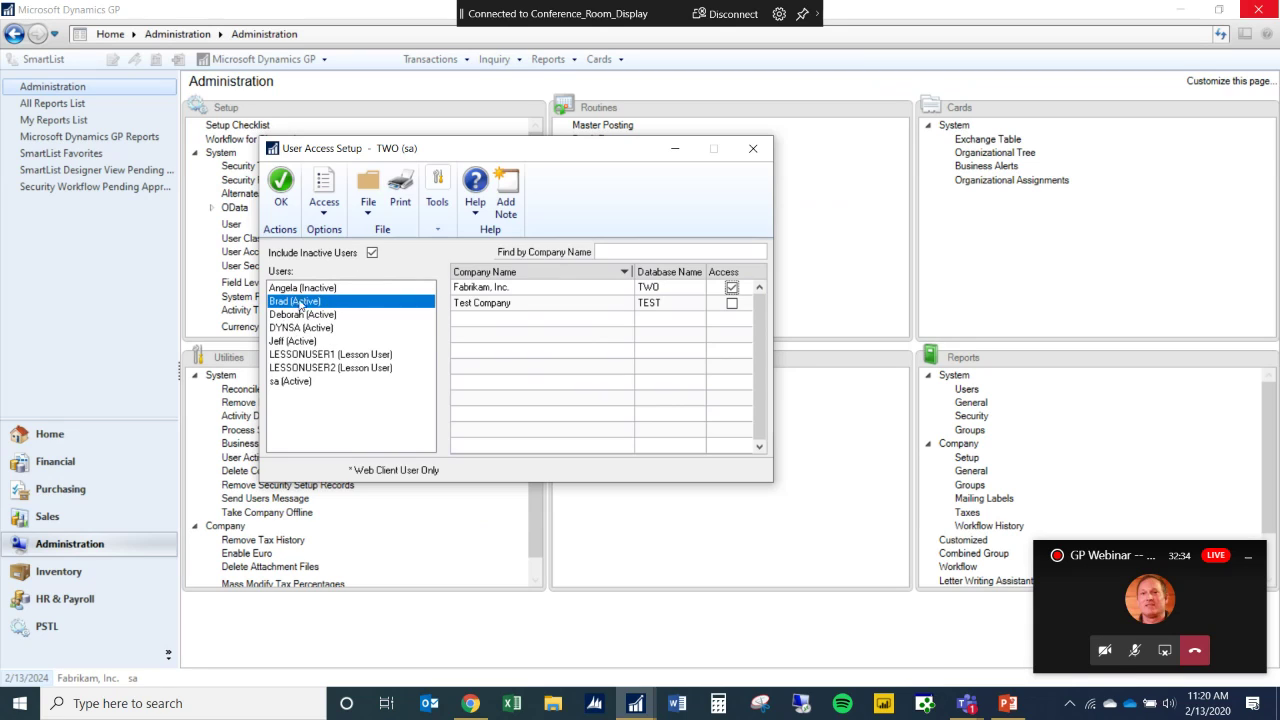
# Exclude inactive users from the User Access Setup list and close the window.
pyautogui.click(371, 254)
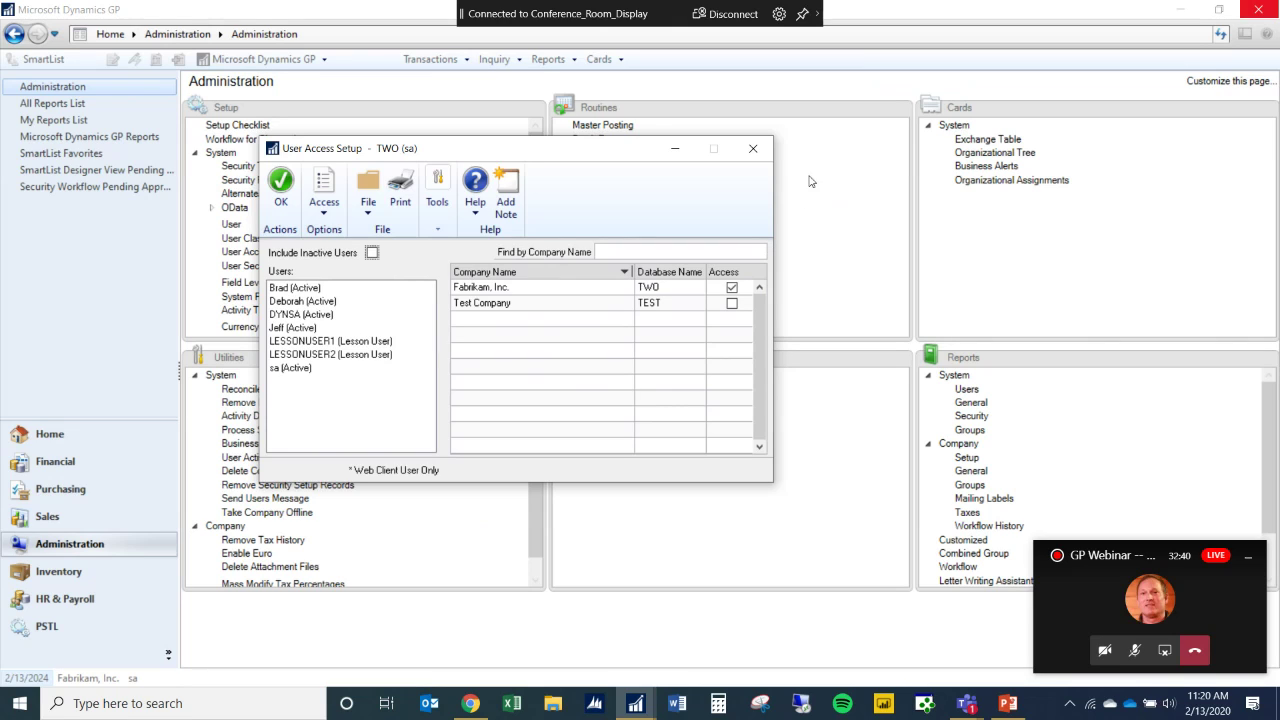
pyautogui.click(753, 150)
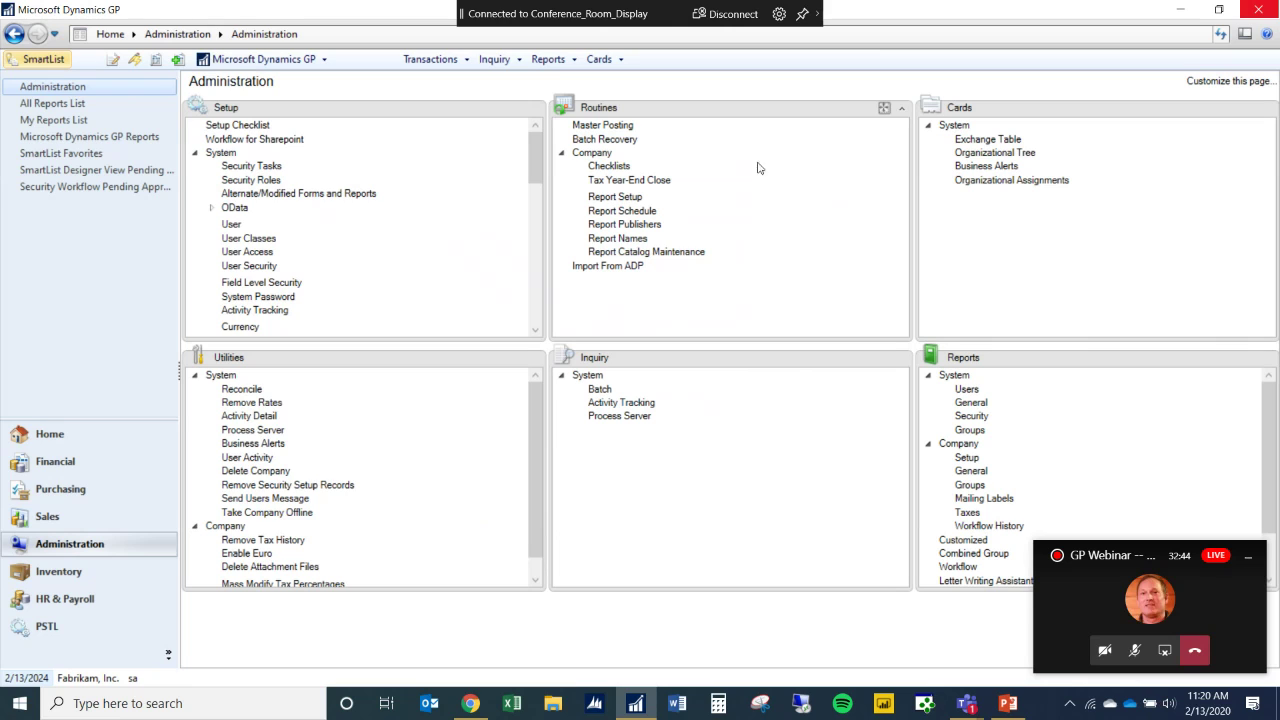
# Open Edit Payment Batch in Purchasing, enter EFT as the batch ID and add it as a new batch.
pyautogui.click(86, 462)
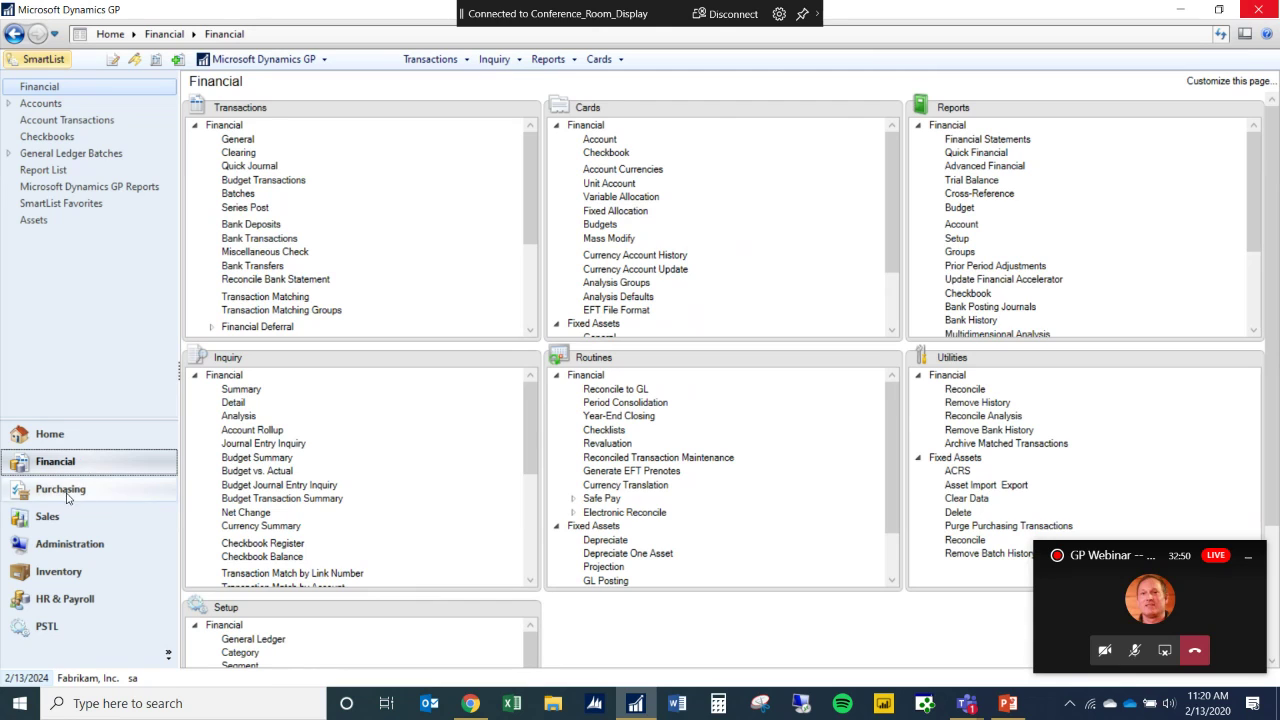
pyautogui.click(66, 496)
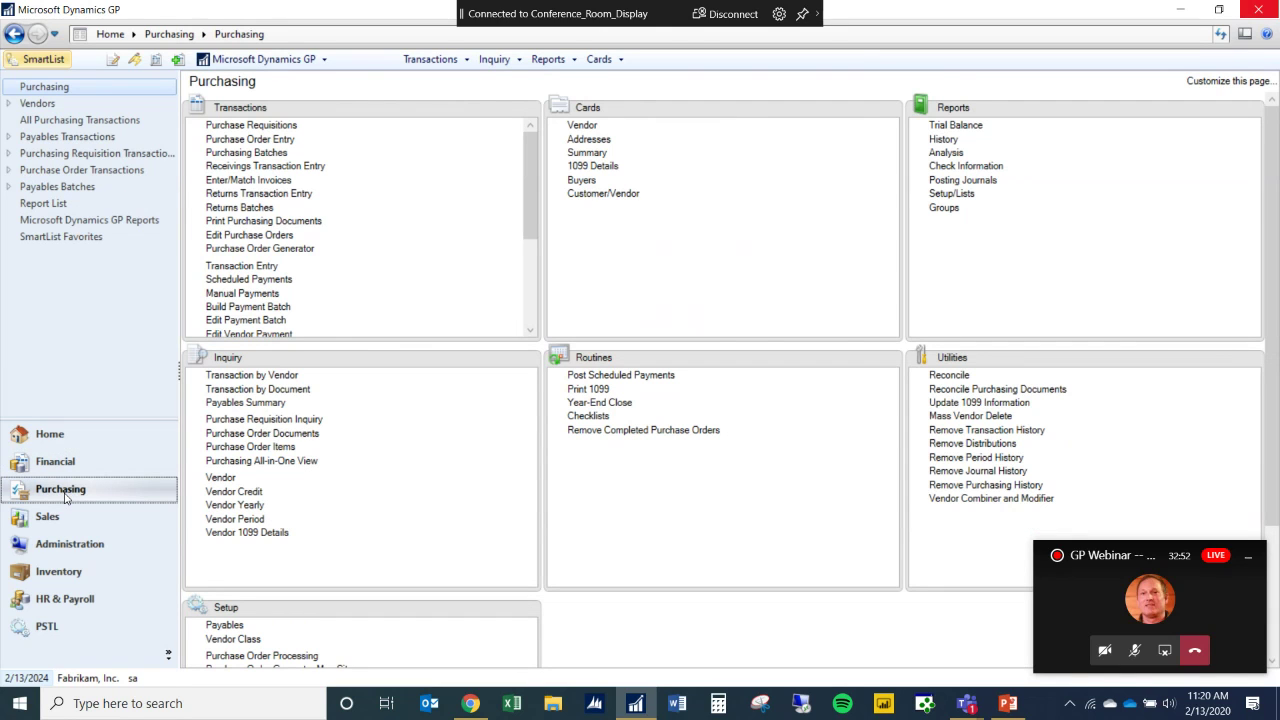
pyautogui.moveTo(531, 186); pyautogui.dragTo(483, 246)
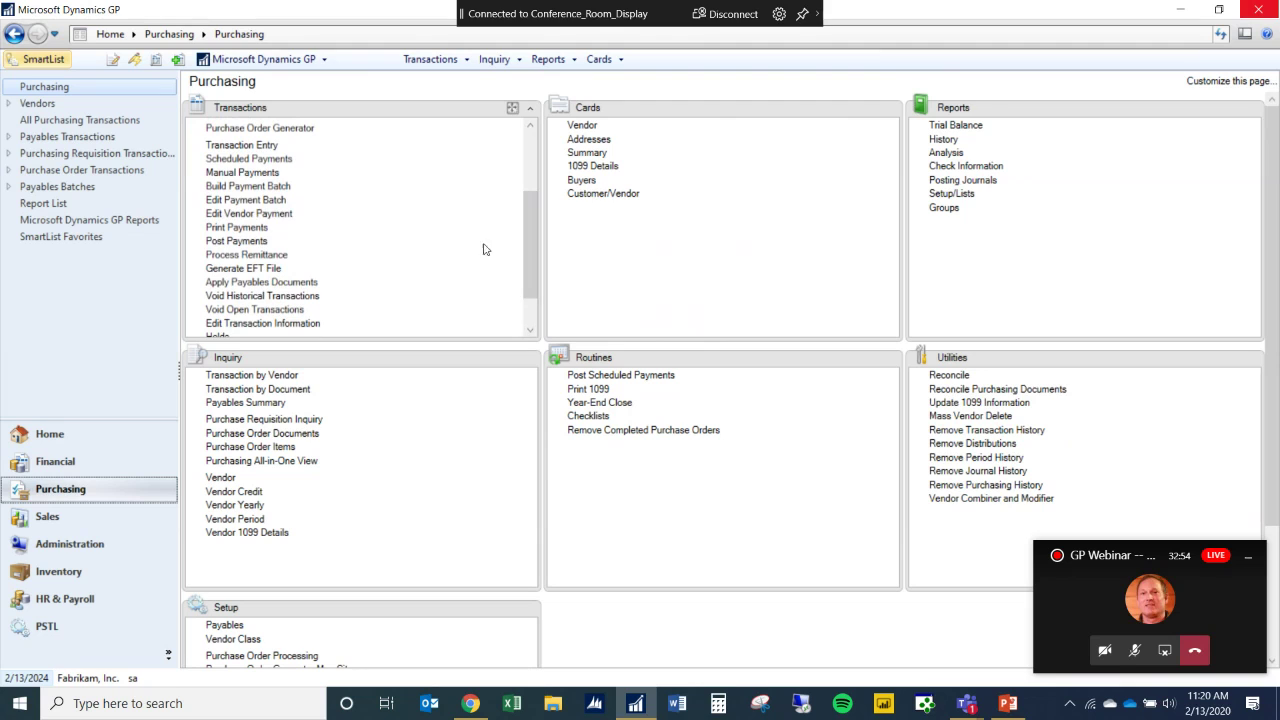
pyautogui.click(250, 201)
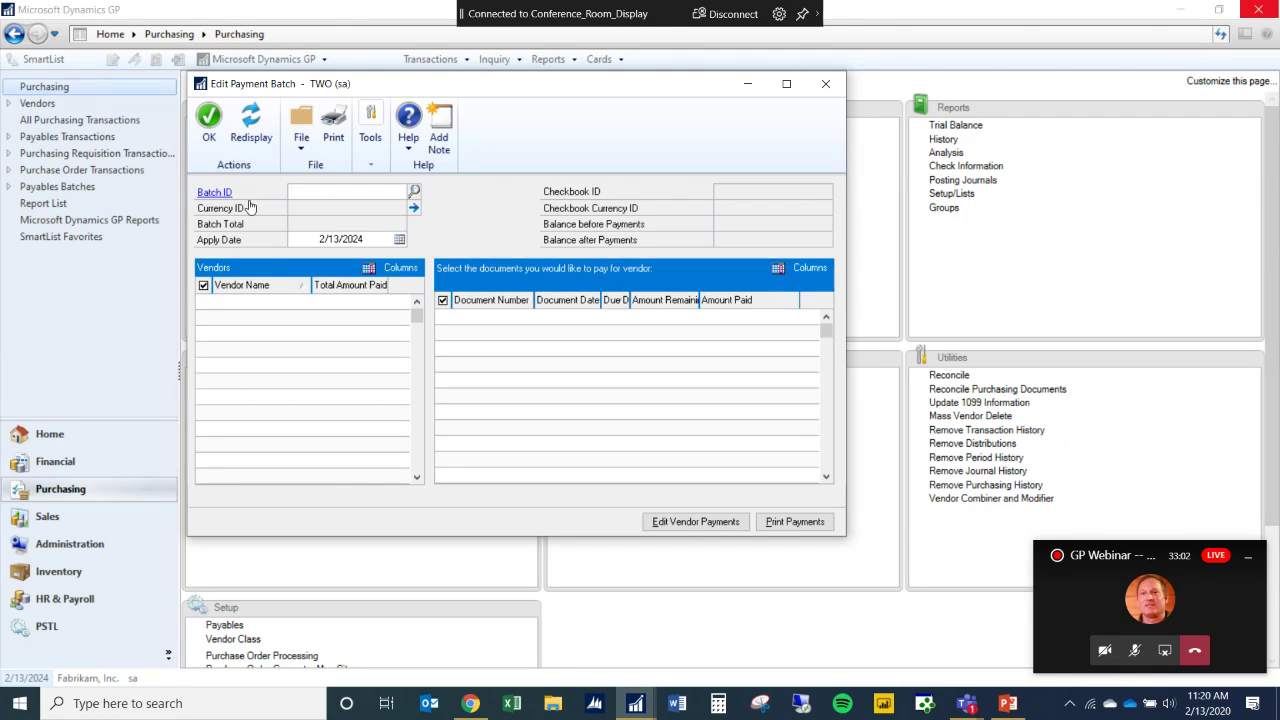
pyautogui.press('Tab')
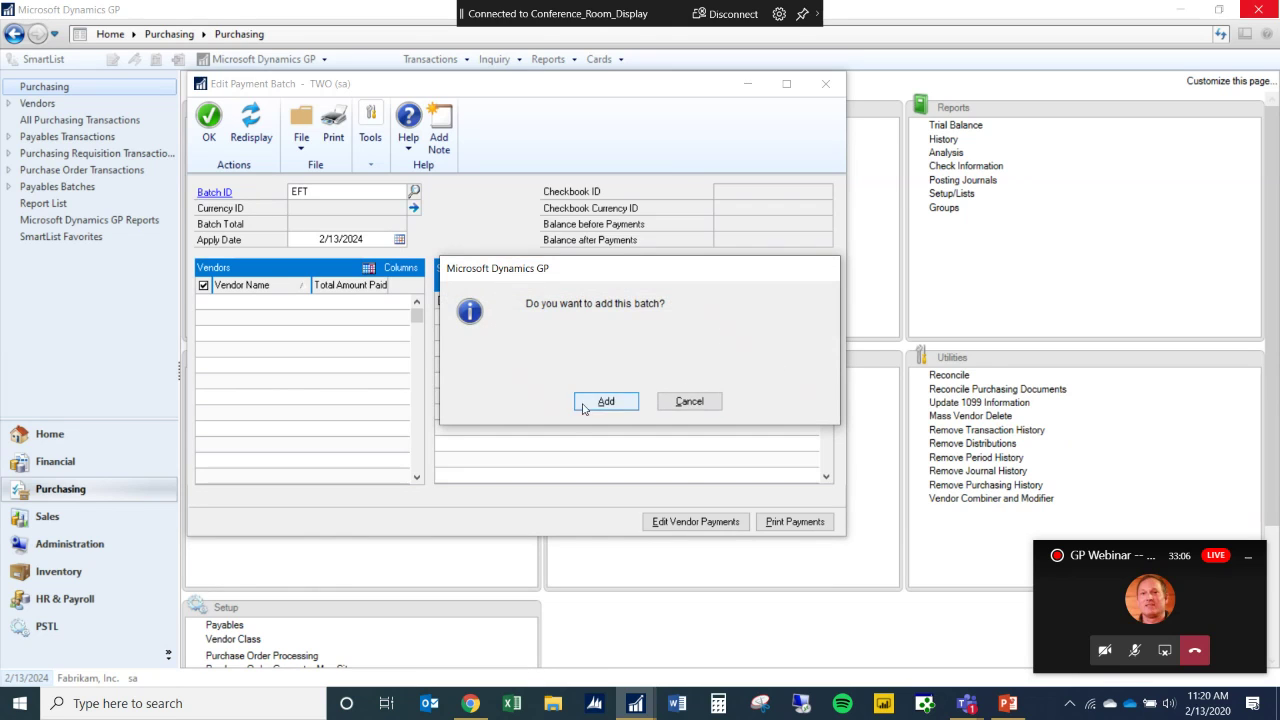
pyautogui.click(585, 405)
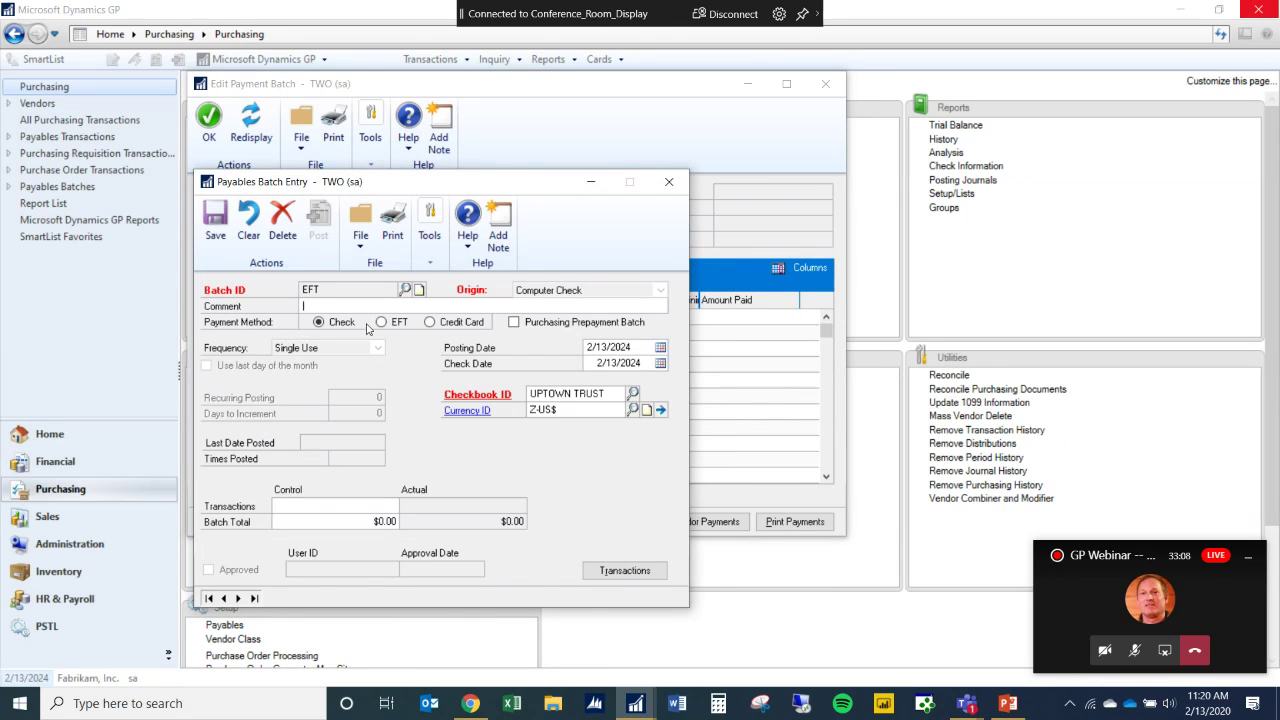
# Assign the FIRST BANK checkbook to the EFT batch, set its payment method to EFT and save it.
pyautogui.click(383, 323)
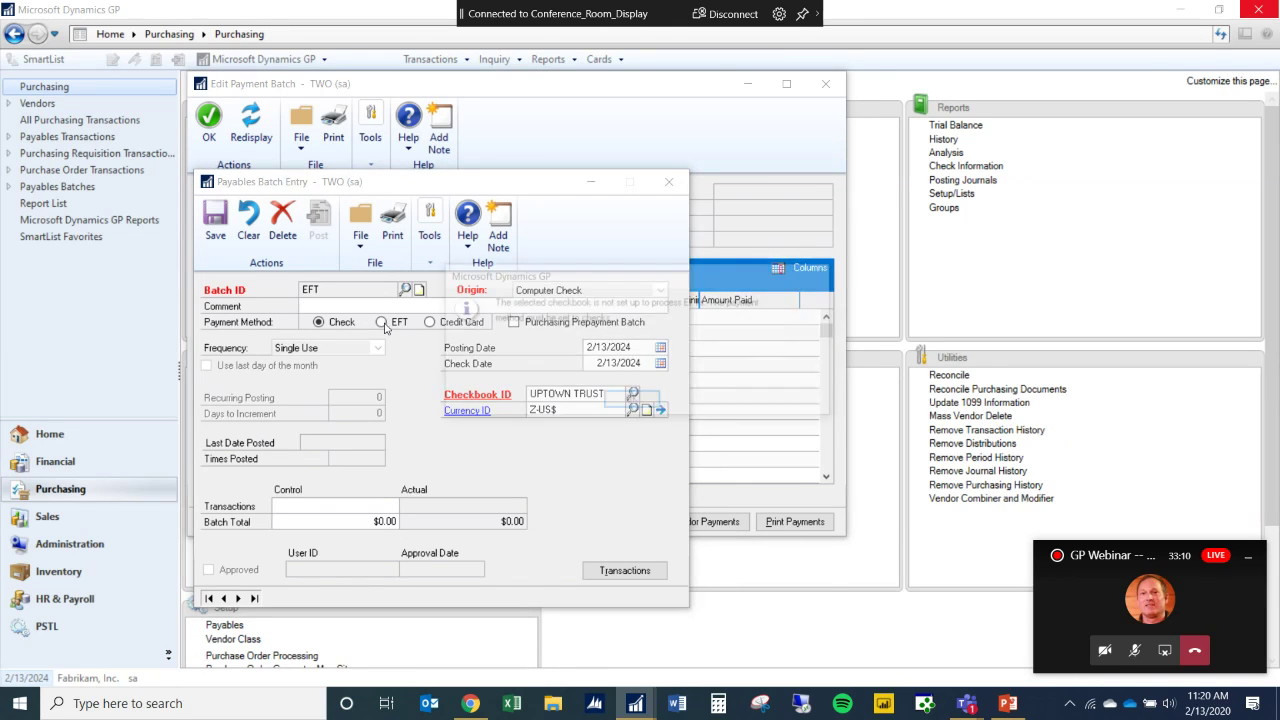
pyautogui.click(620, 404)
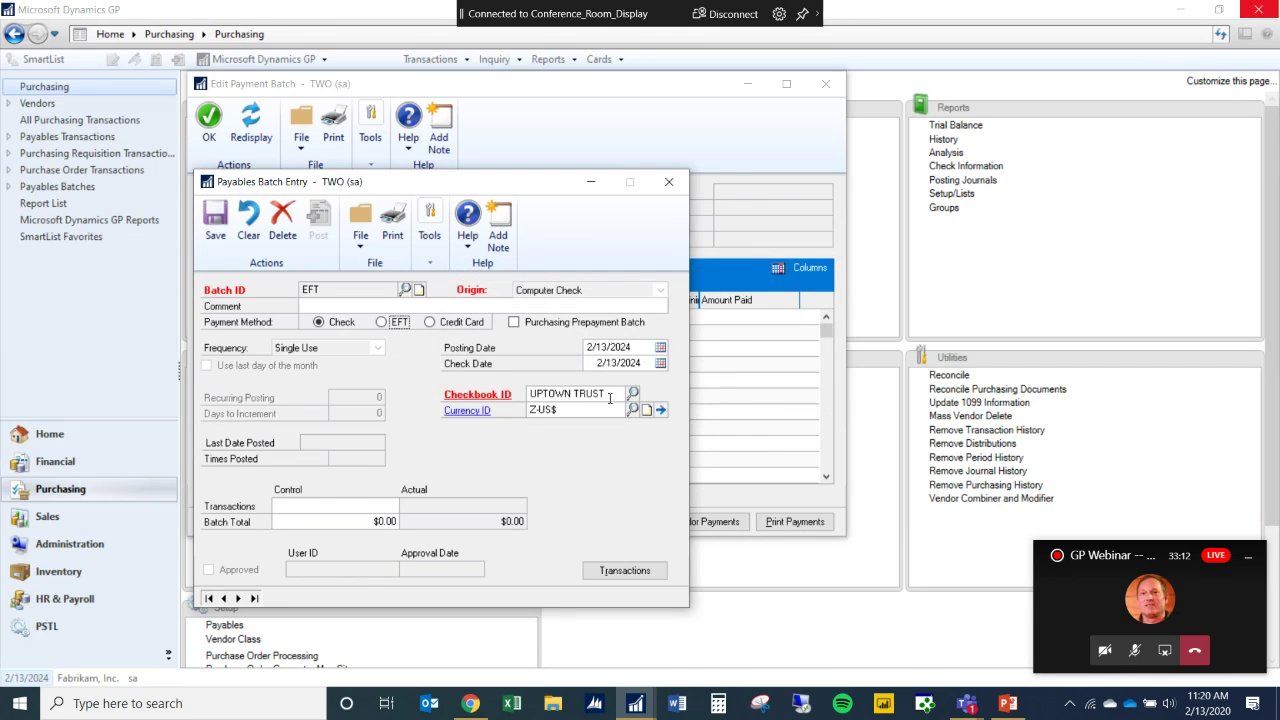
pyautogui.click(629, 396)
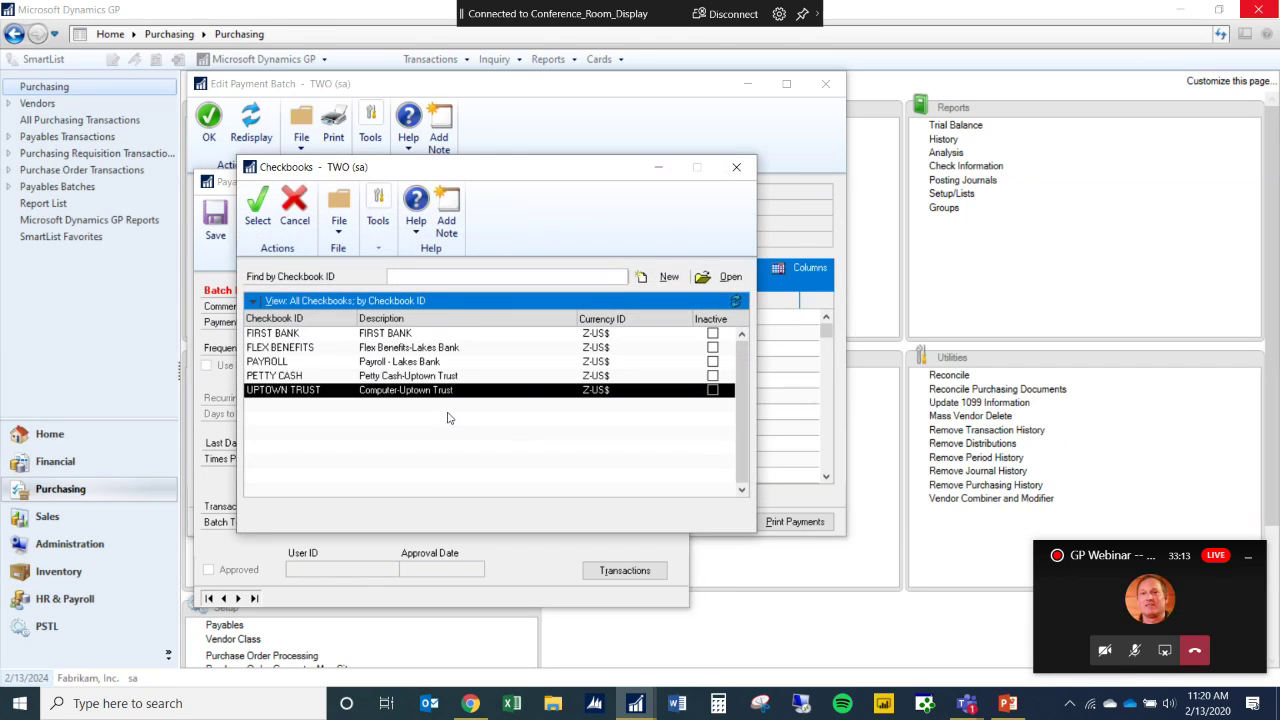
pyautogui.doubleClick(322, 335)
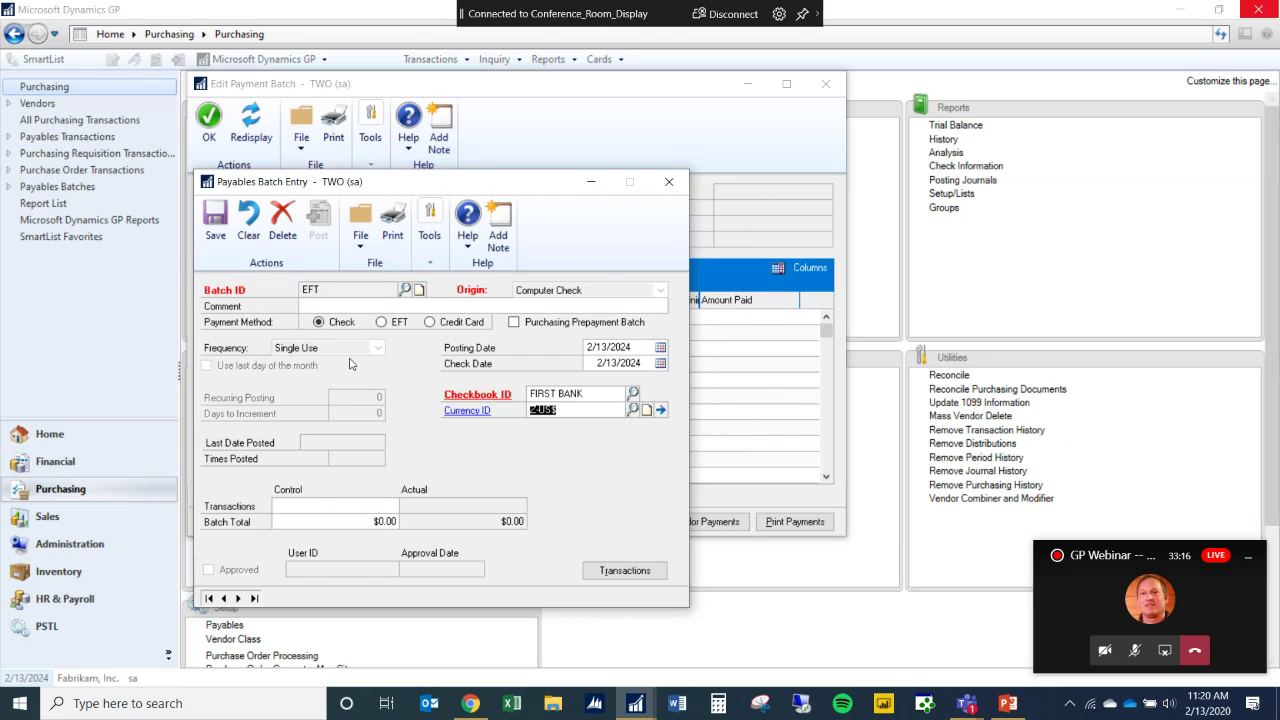
pyautogui.click(381, 322)
pyautogui.click(213, 222)
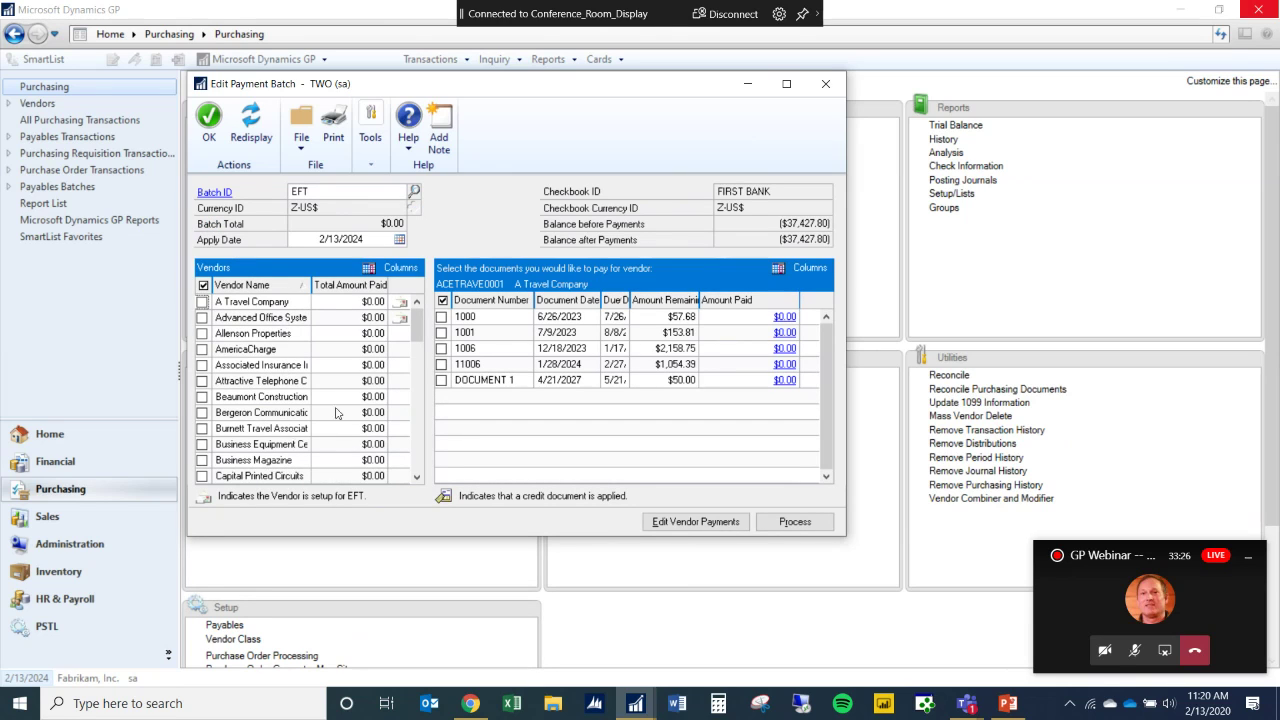
# Try to select Burnett Travel Associates for payment, then mark all A Travel Company documents for payment and close the batch window.
pyautogui.click(207, 434)
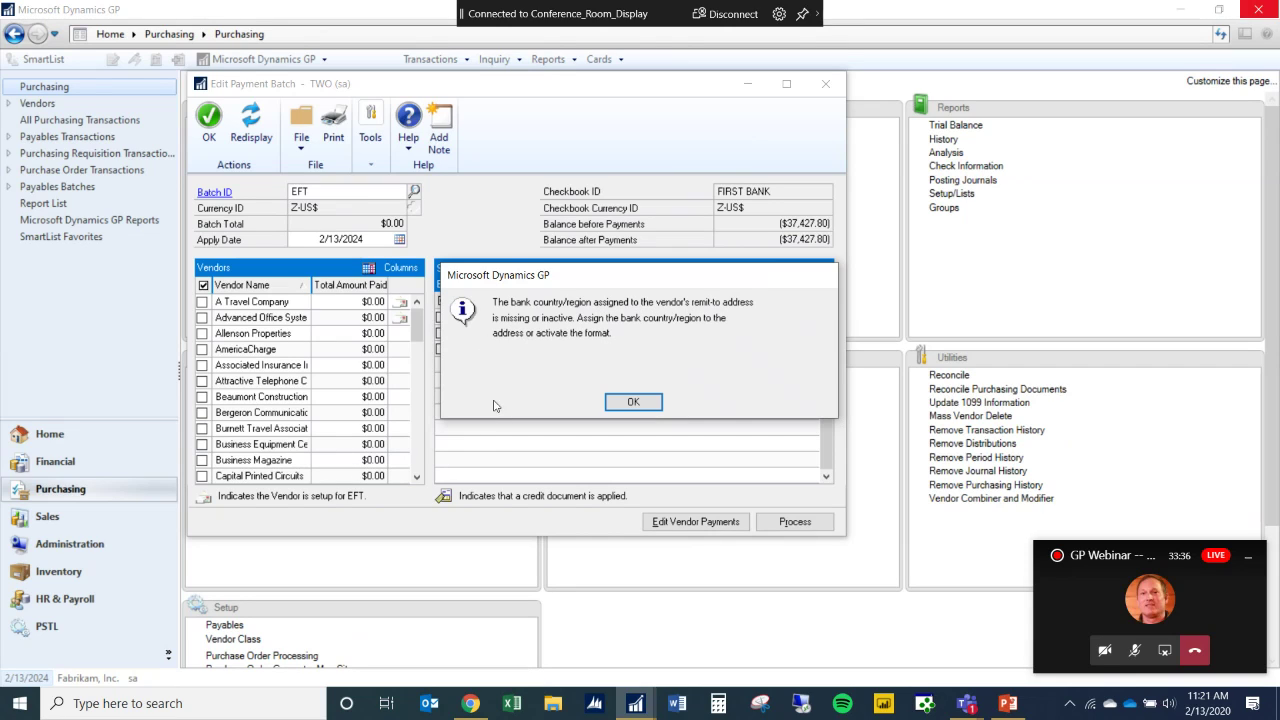
pyautogui.click(625, 402)
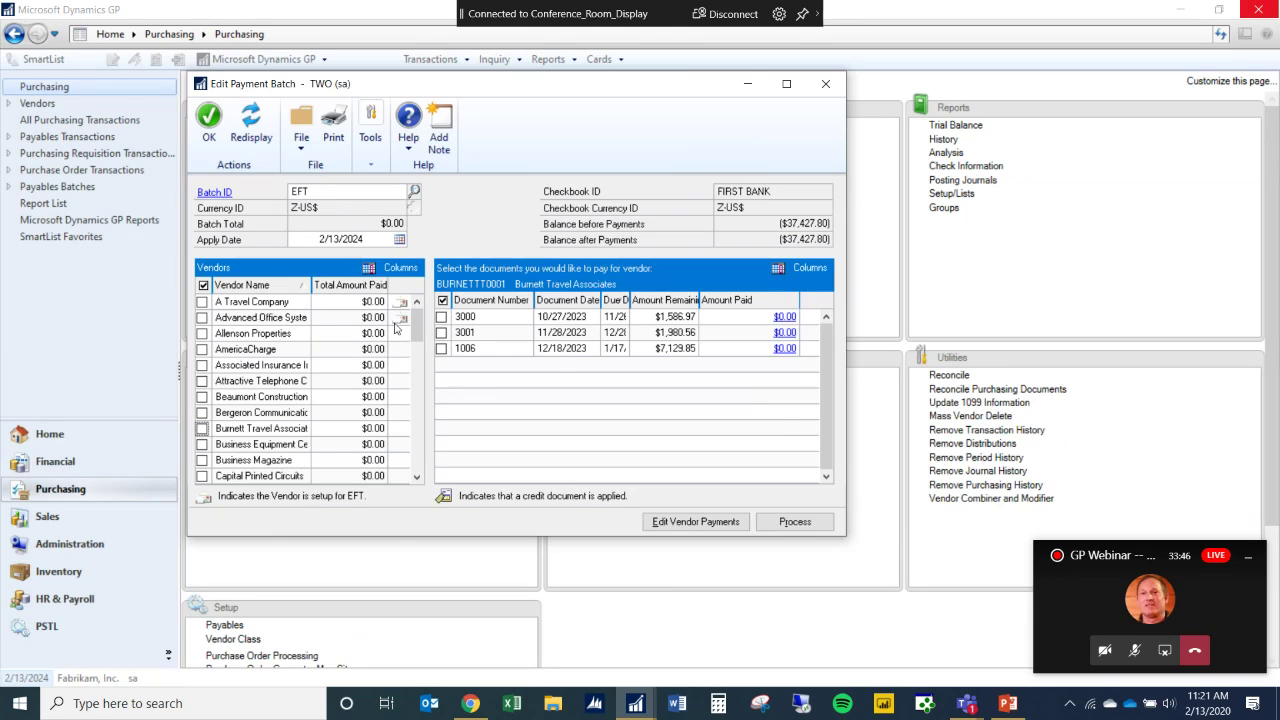
pyautogui.click(202, 302)
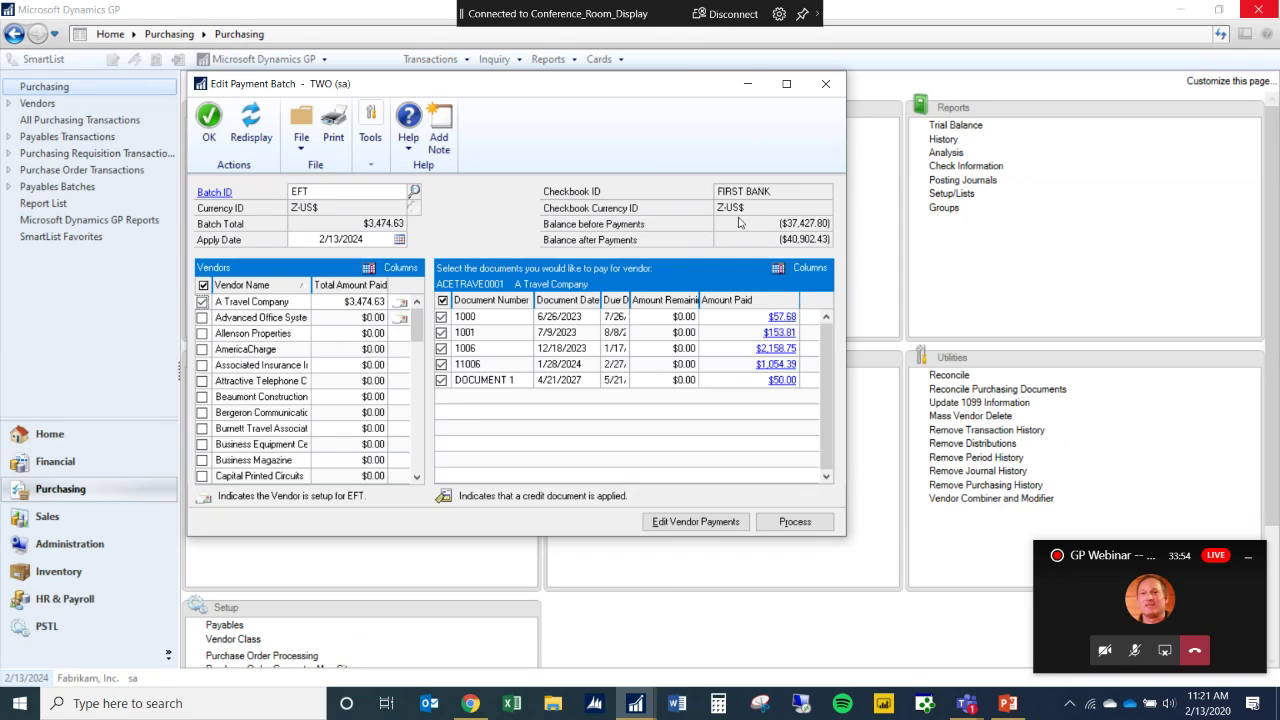
pyautogui.click(828, 84)
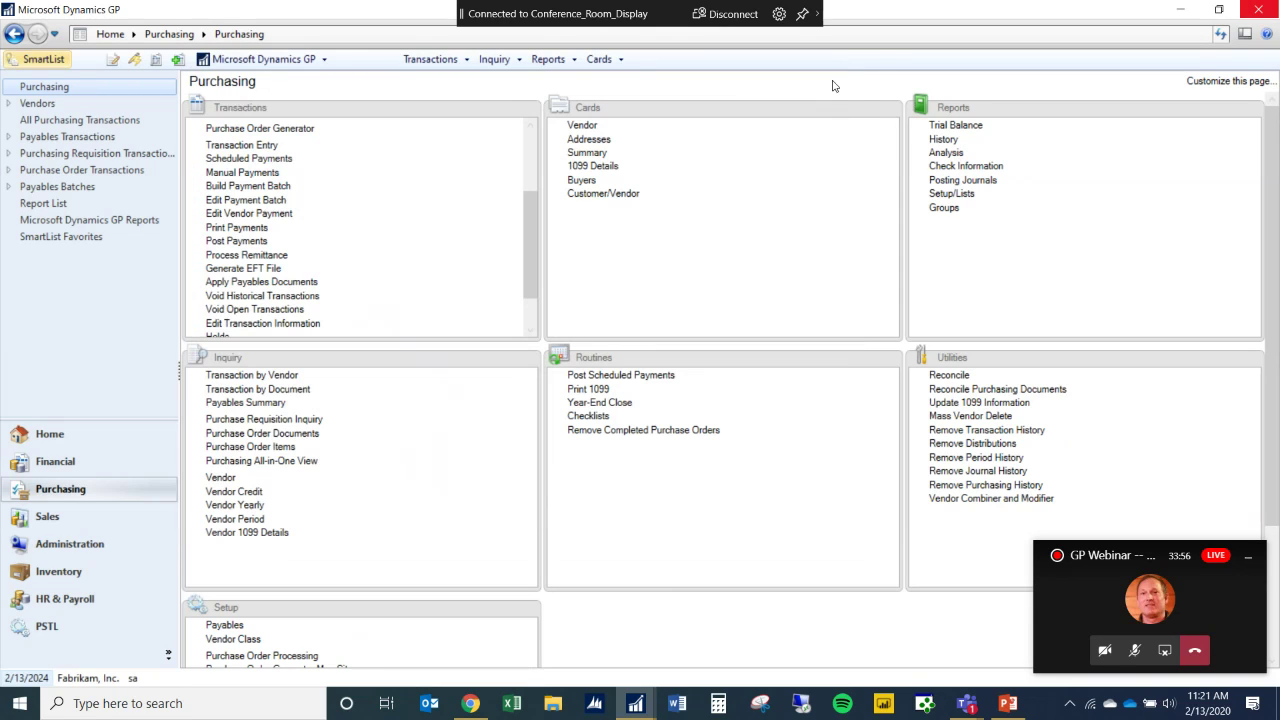
# Open Payables Transaction Entry to examine the Long Description field, and close the window without entering a transaction.
pyautogui.moveTo(530, 245); pyautogui.dragTo(525, 105)
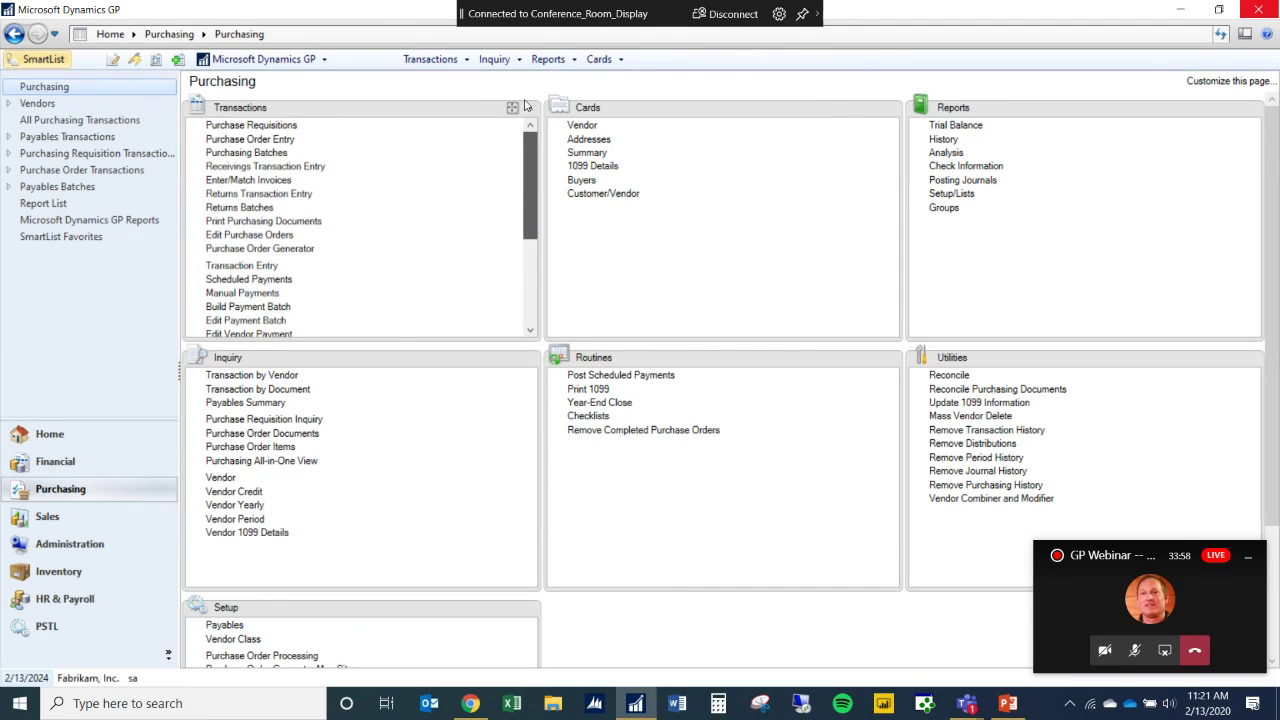
pyautogui.click(222, 265)
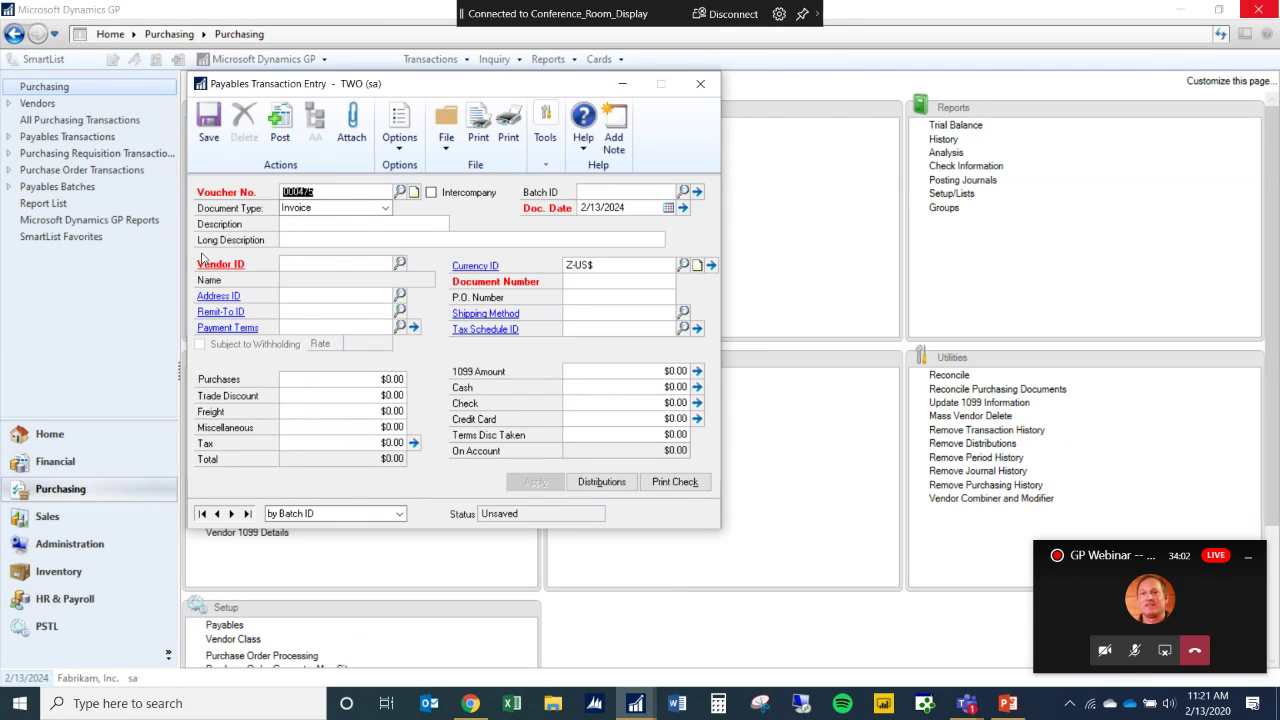
pyautogui.click(308, 241)
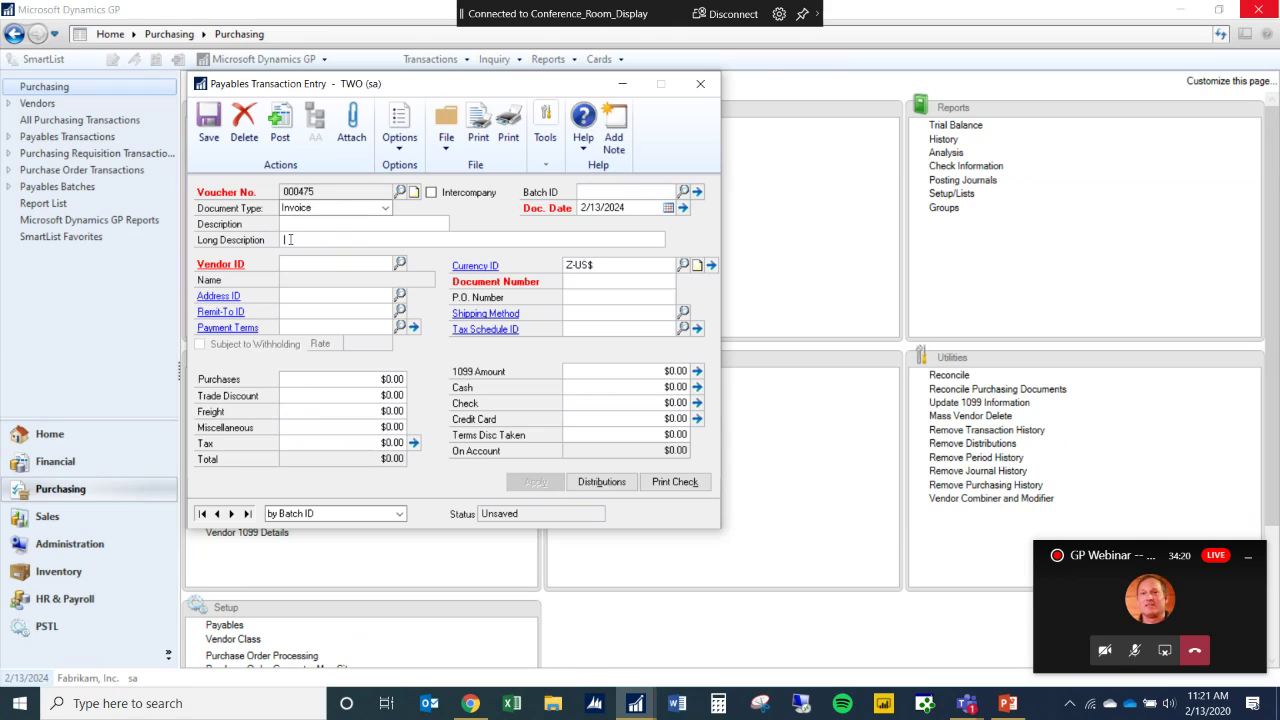
pyautogui.click(700, 83)
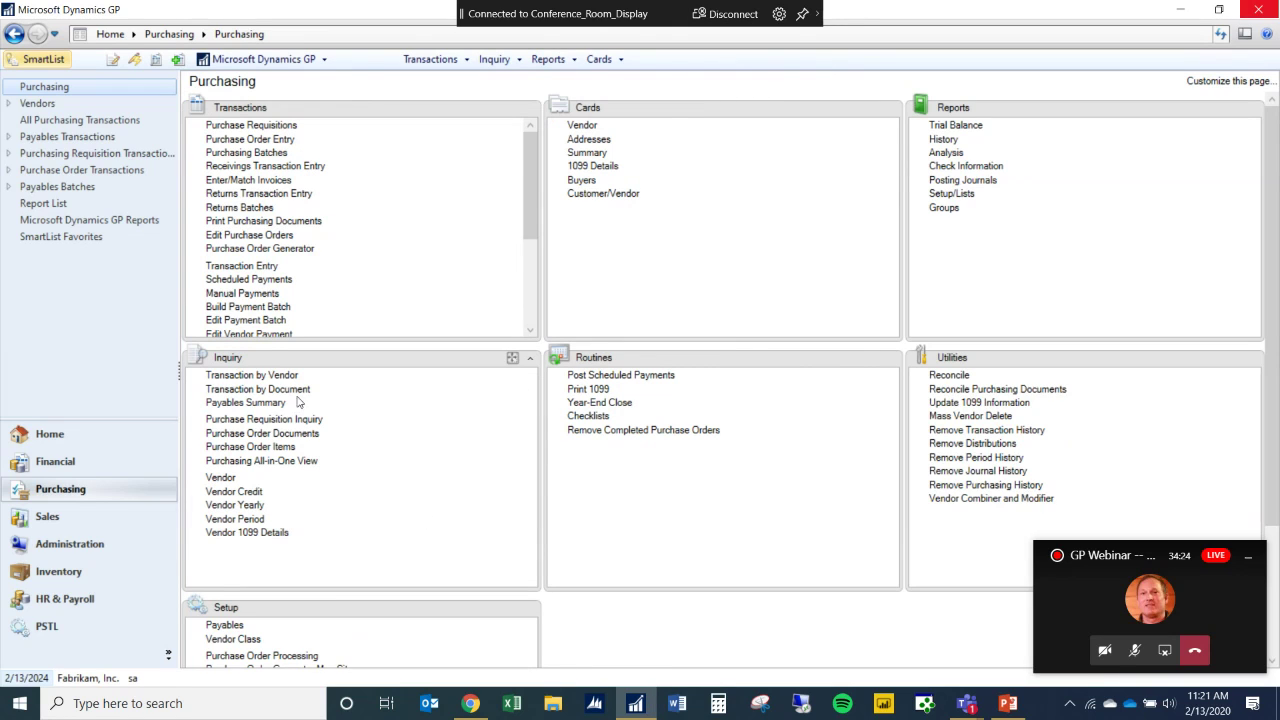
# Look up payables transactions for vendor COMPUTER0001 and open the details of its invoice dated 2/12/2024.
pyautogui.click(269, 378)
pyautogui.write('COM')
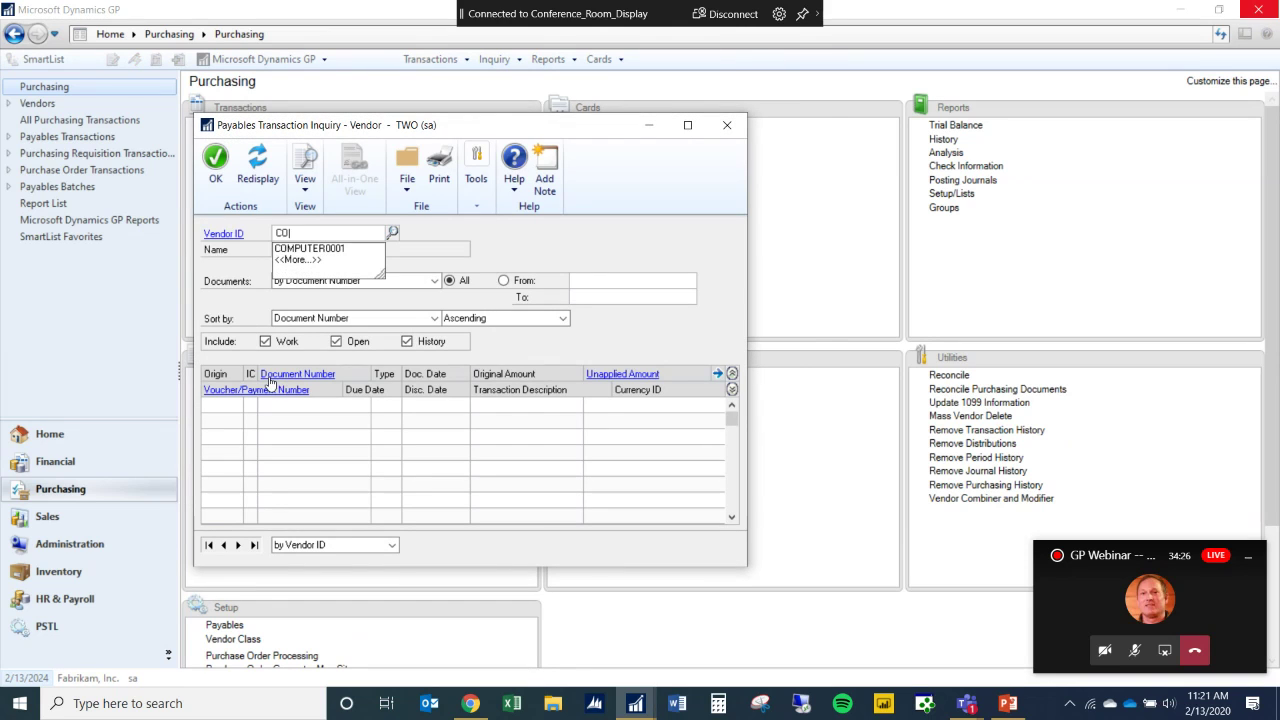
pyautogui.click(309, 248)
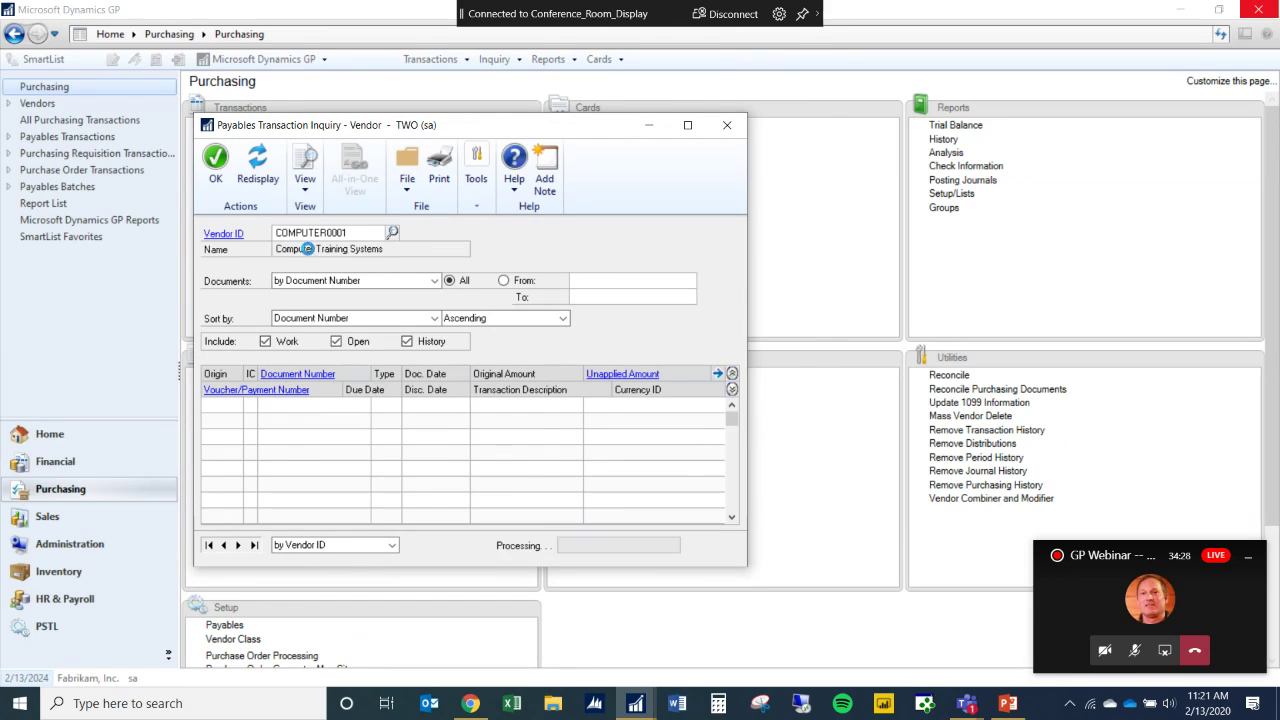
pyautogui.click(335, 470)
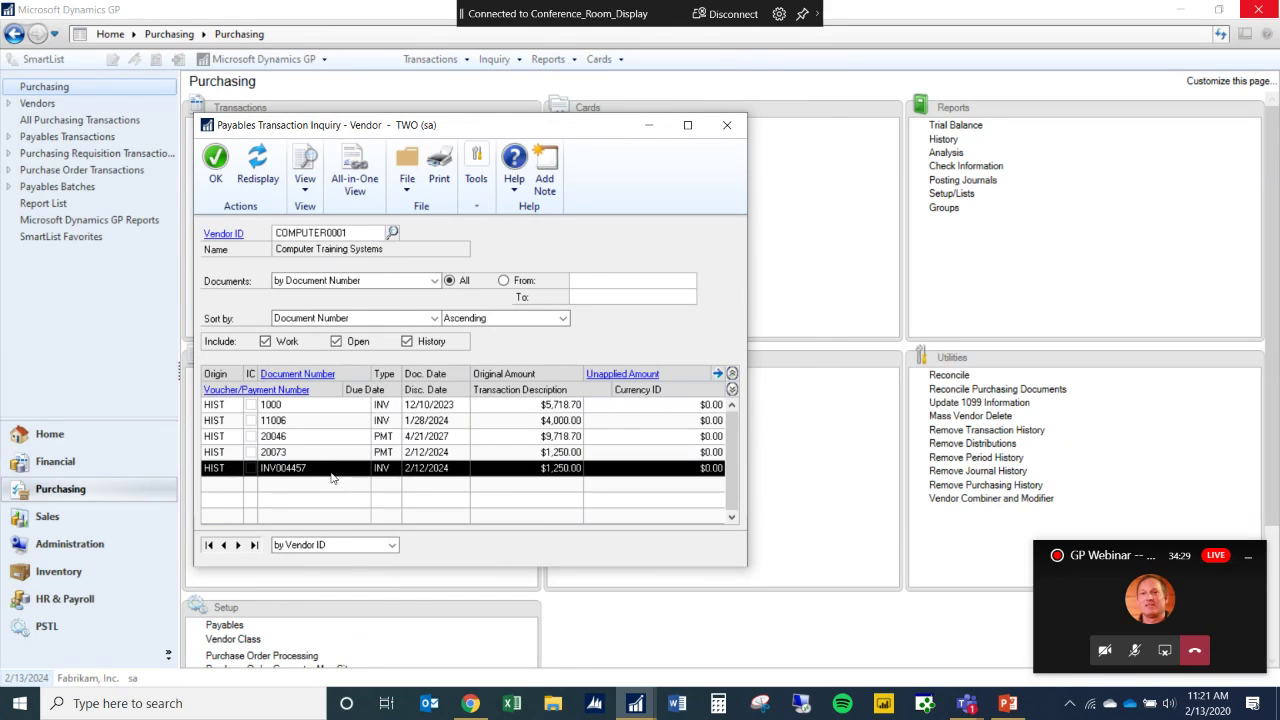
pyautogui.click(309, 373)
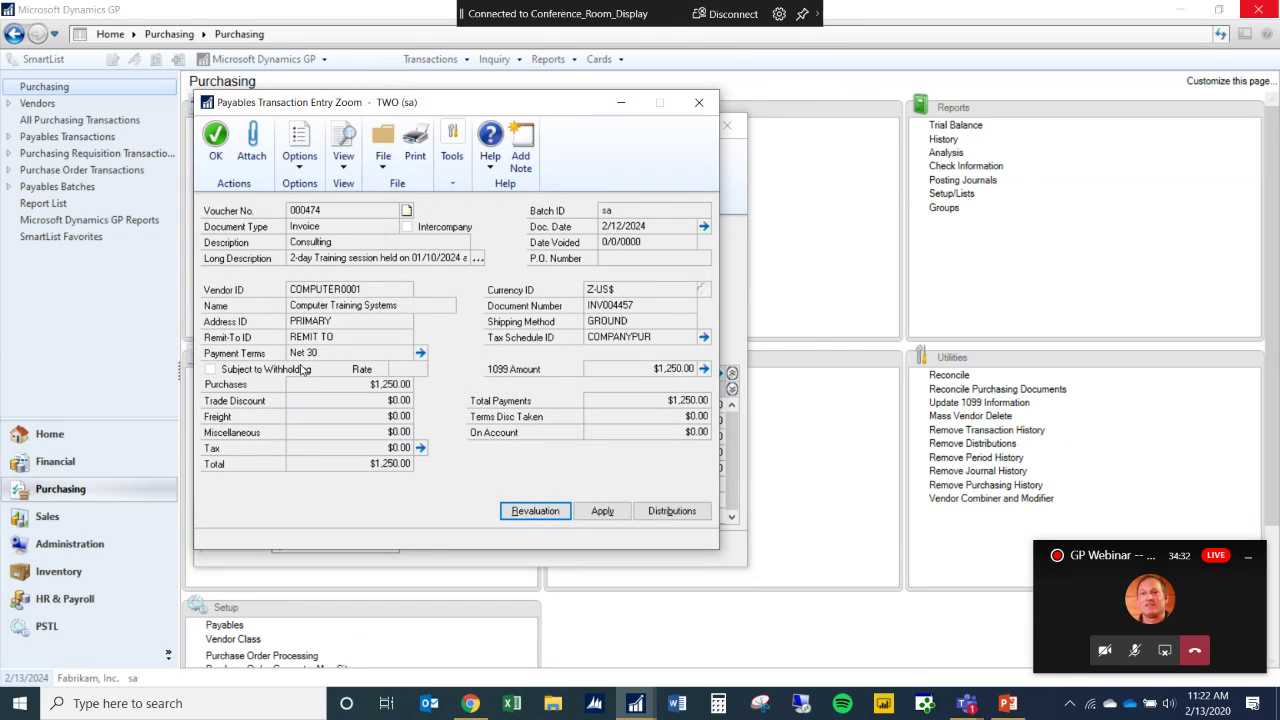
# View the invoice's full long description, and close the description, transaction and inquiry windows.
pyautogui.click(477, 260)
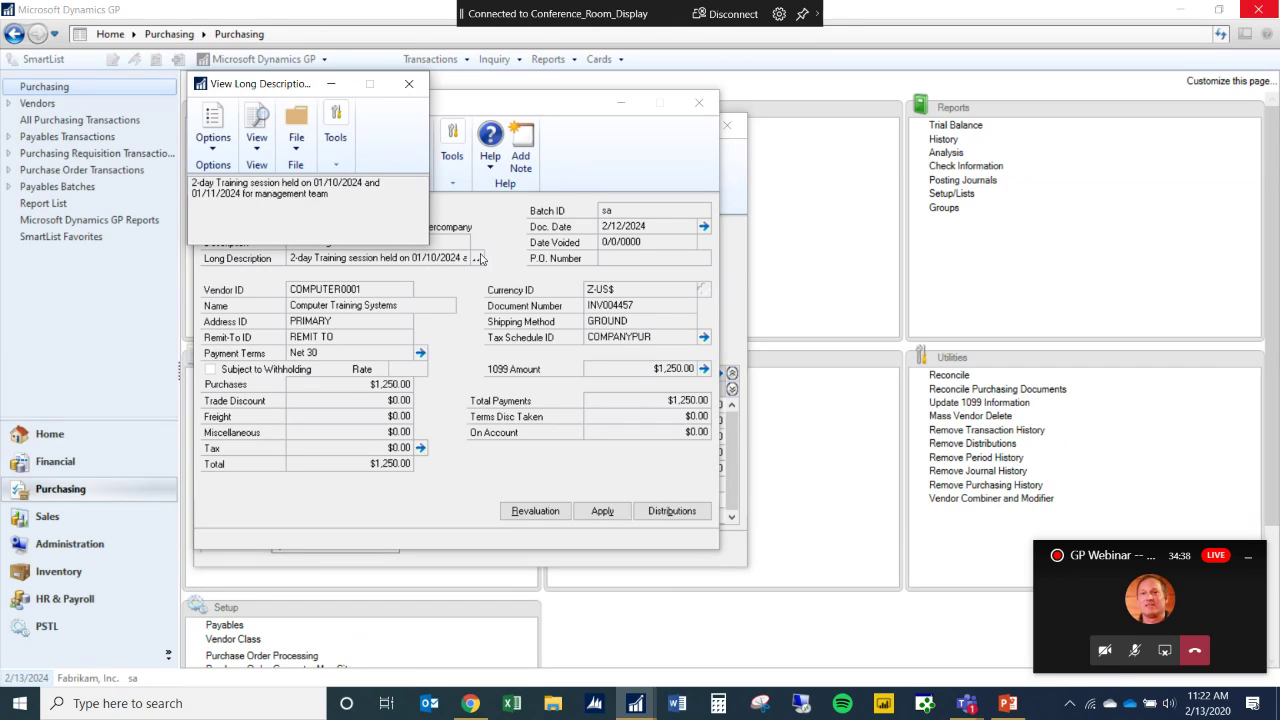
pyautogui.click(357, 217)
pyautogui.click(357, 217)
pyautogui.click(412, 85)
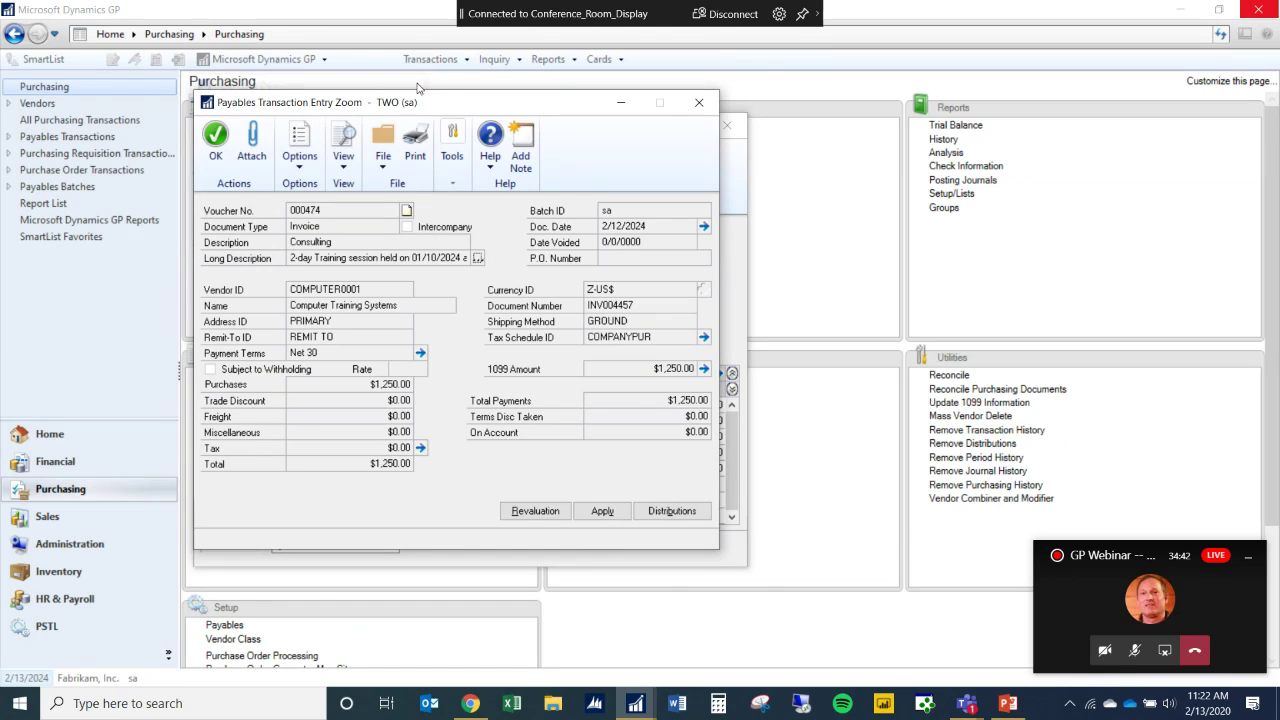
pyautogui.click(696, 104)
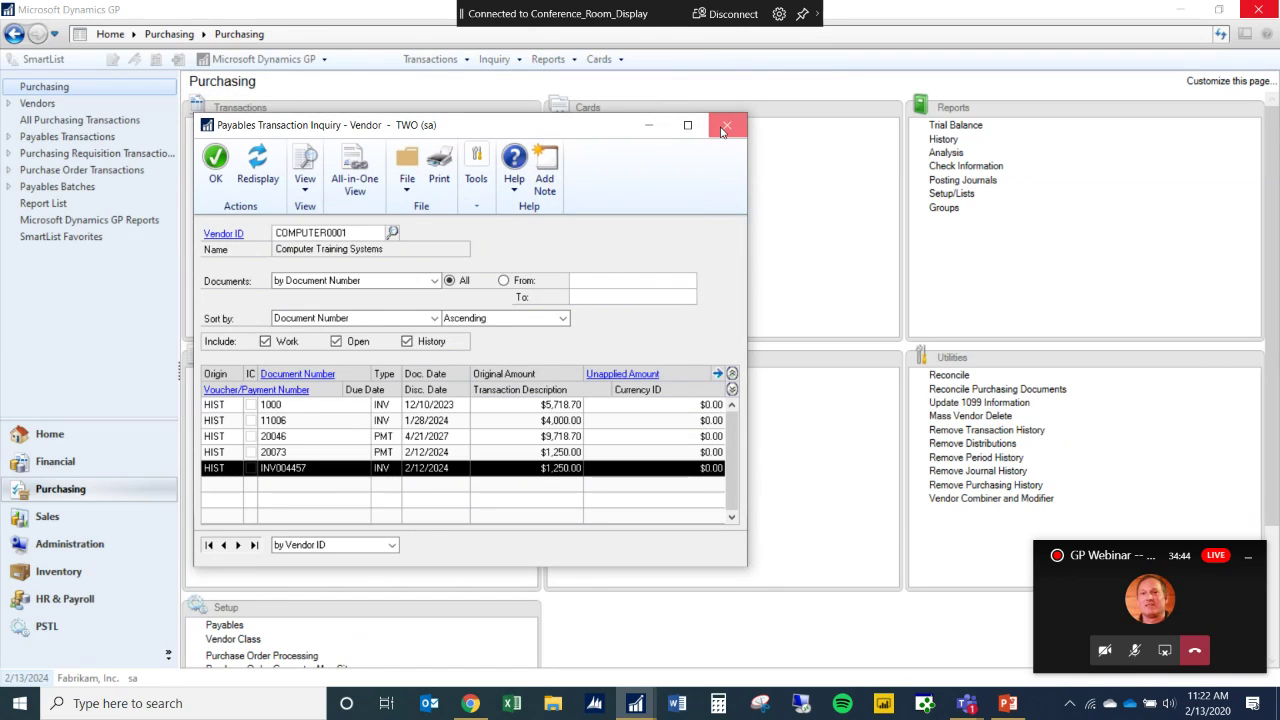
pyautogui.click(727, 125)
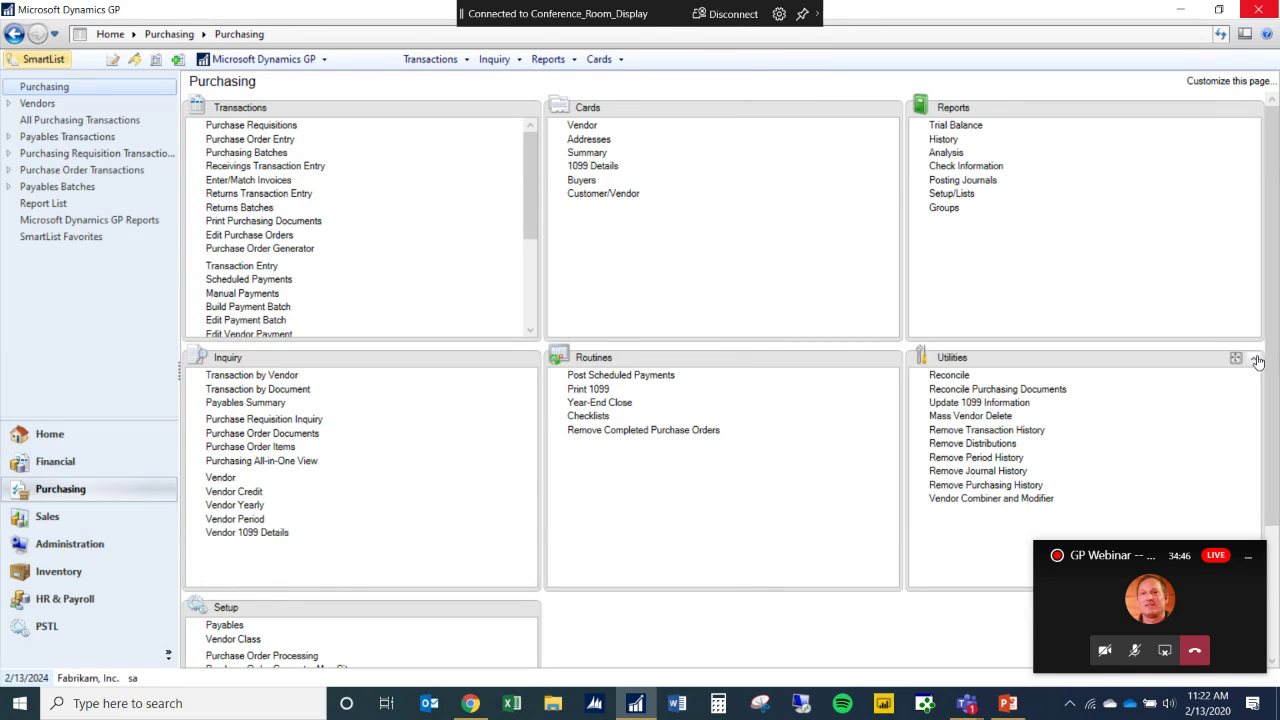
# Review the long description option for transaction entry in Payables Management Setup and close the window.
pyautogui.scroll(-2, 500, 560)
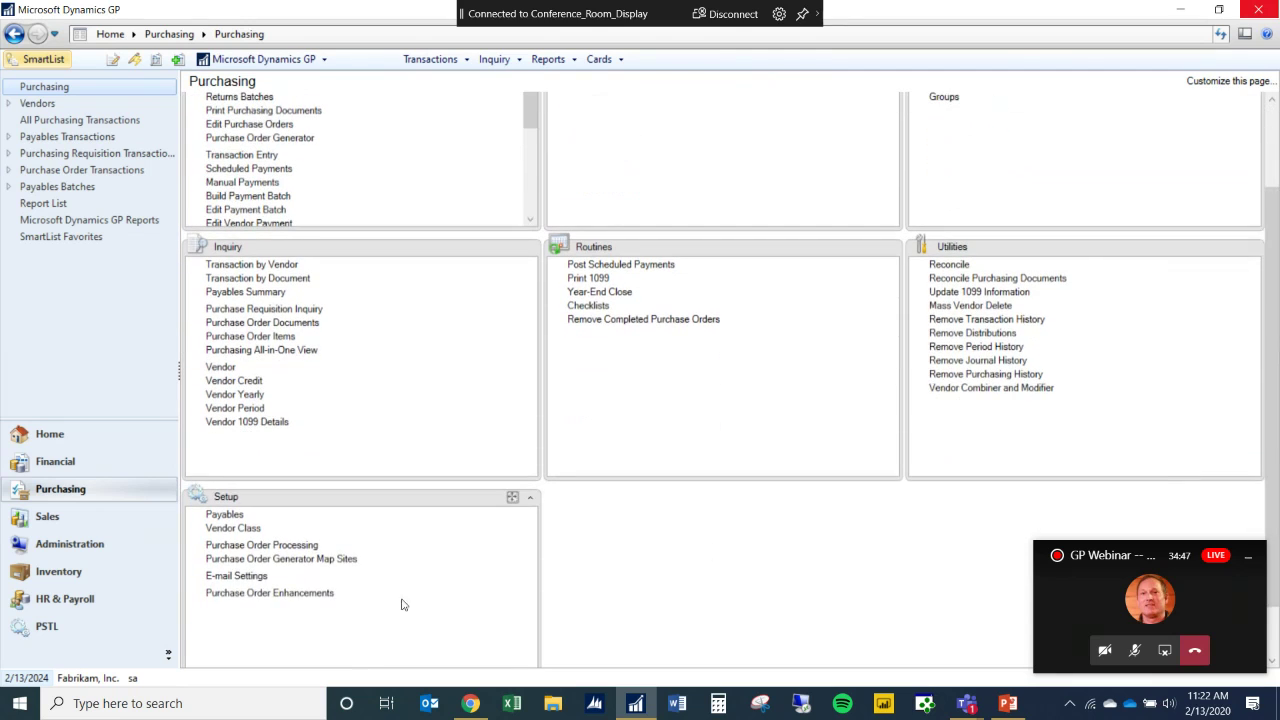
pyautogui.click(224, 514)
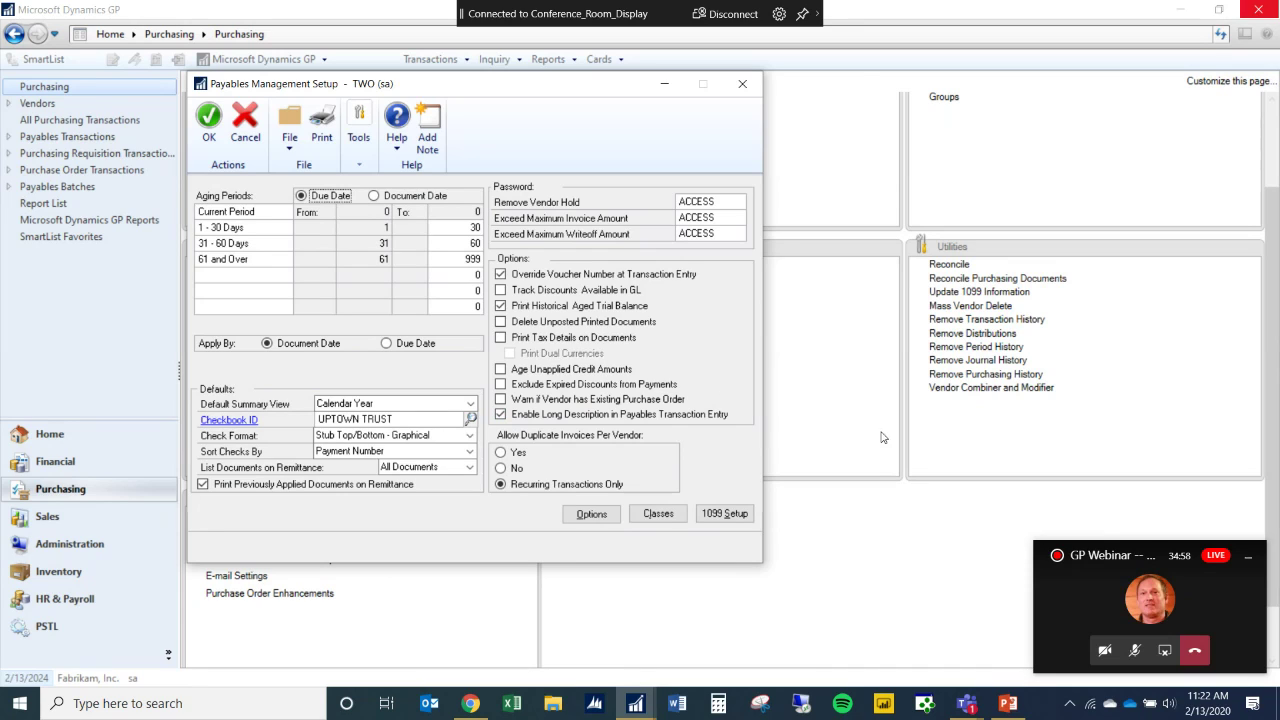
pyautogui.click(742, 83)
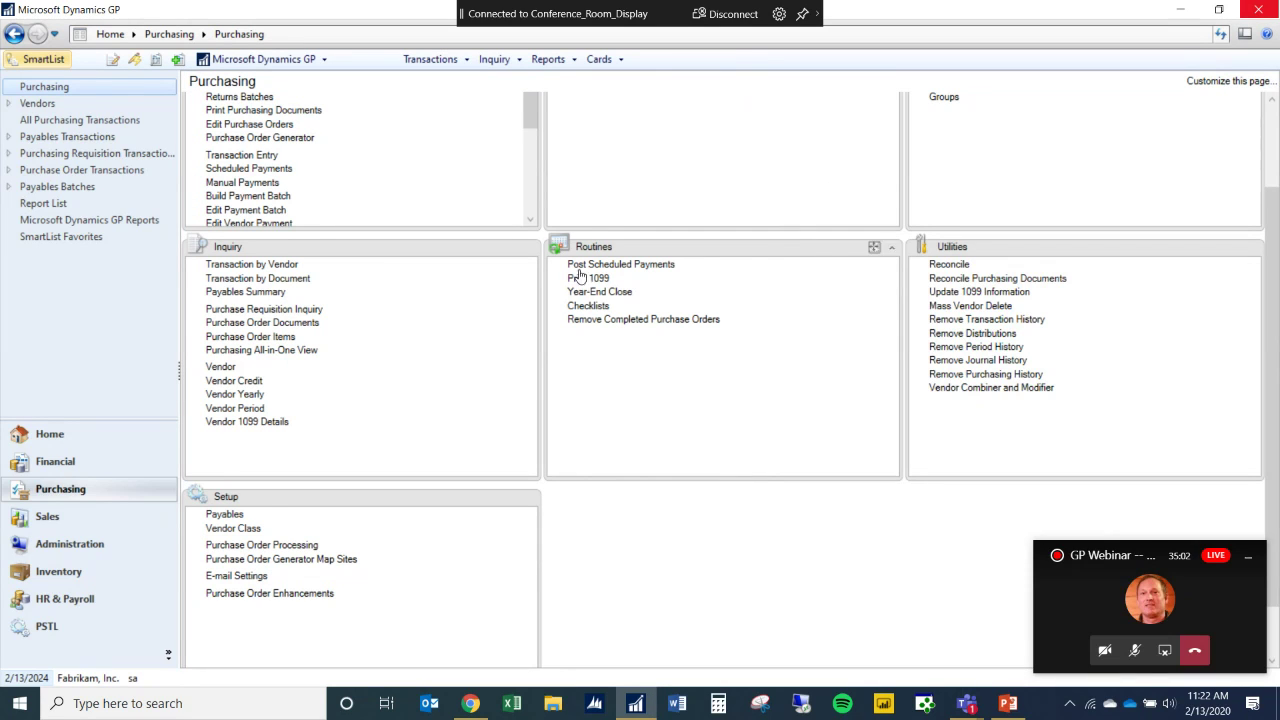
# Open the Financial Summary Inquiry for the Miscellaneous Expense account 000-6780-00 and show its 2025 period balances.
pyautogui.click(37, 468)
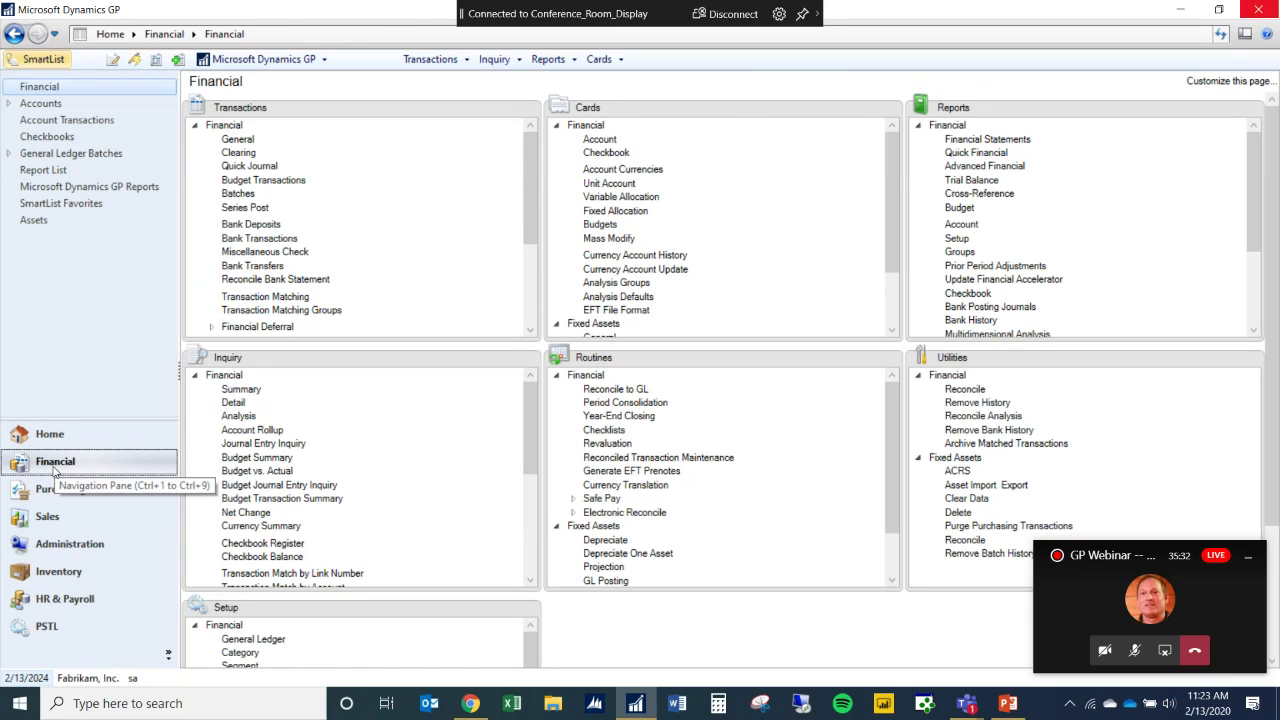
pyautogui.click(240, 390)
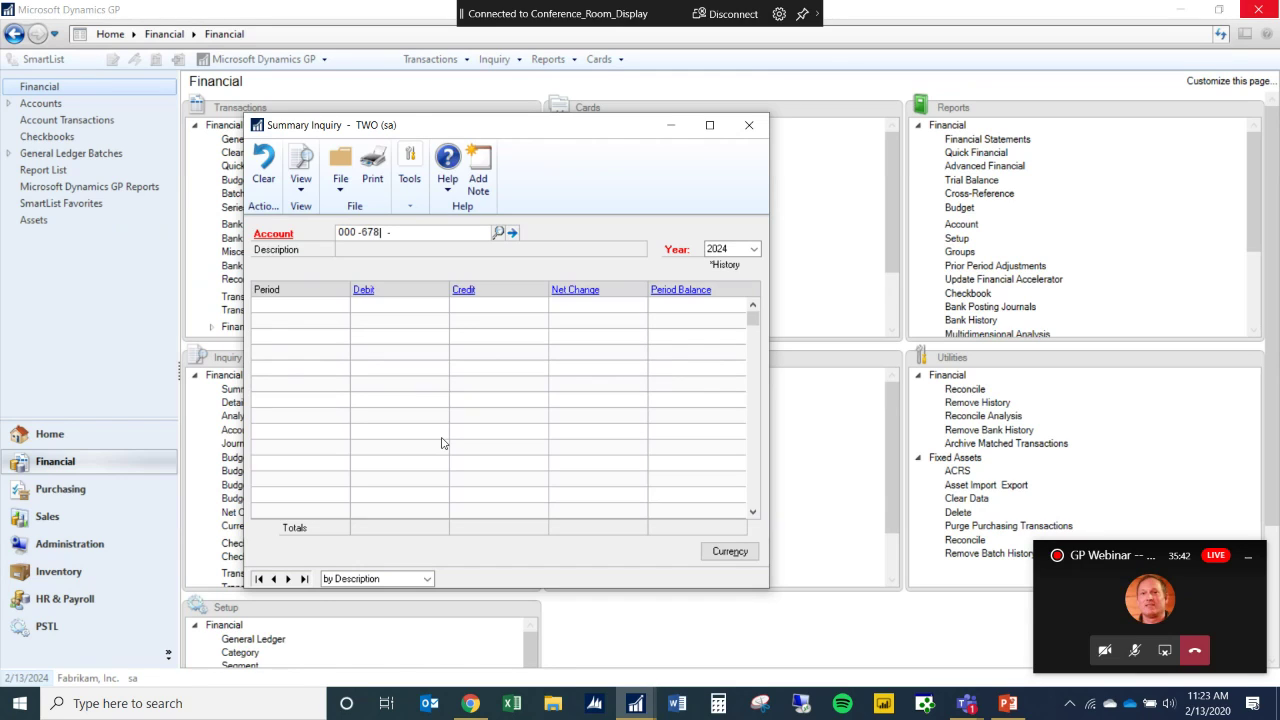
pyautogui.press('Tab')
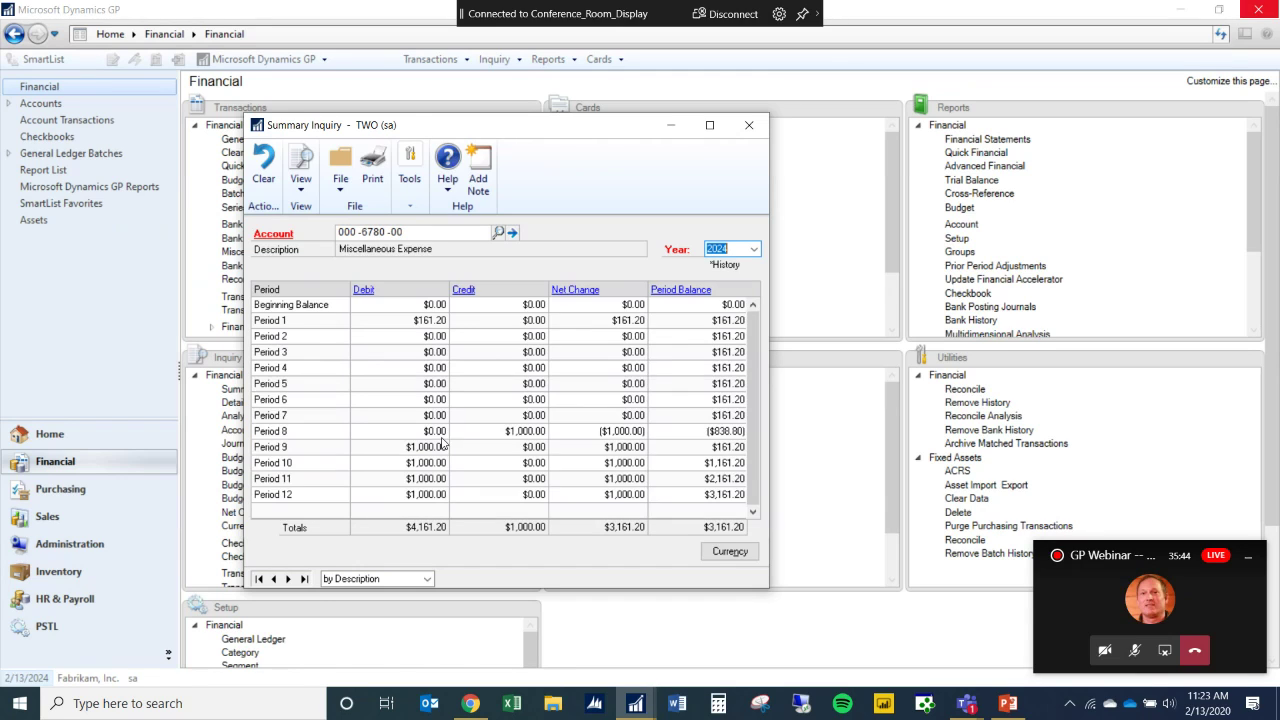
pyautogui.click(754, 249)
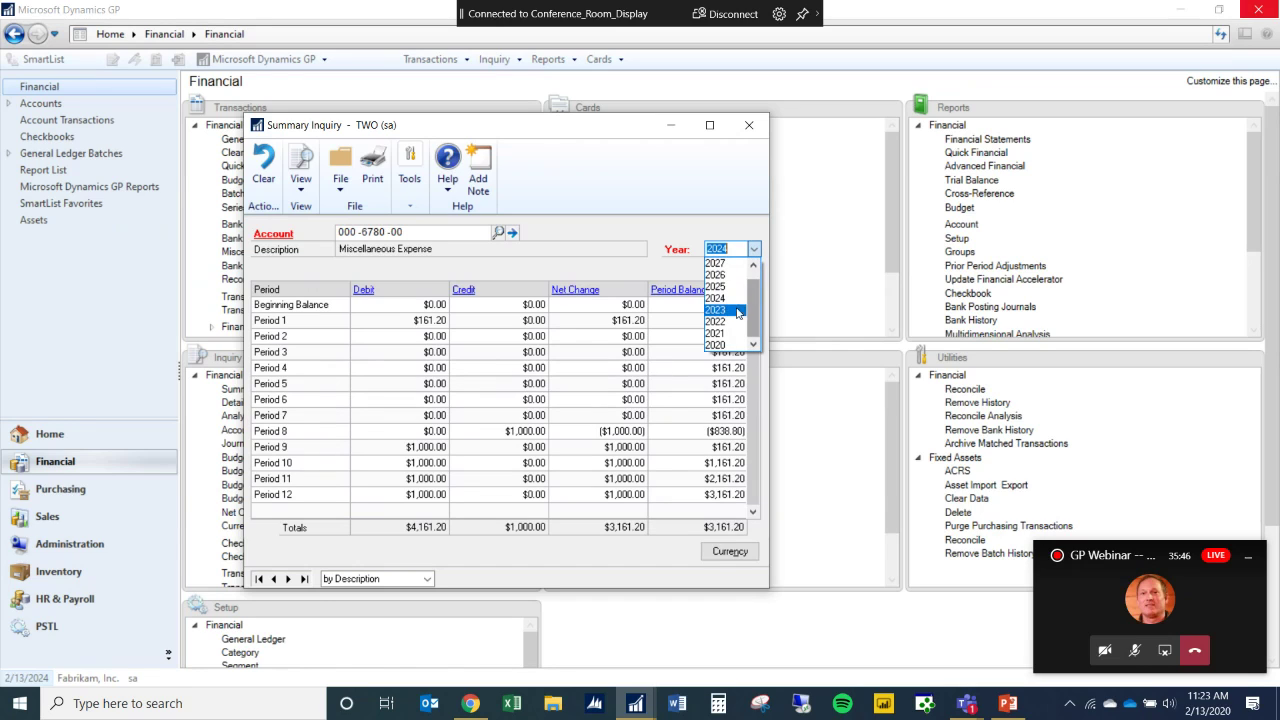
pyautogui.click(716, 281)
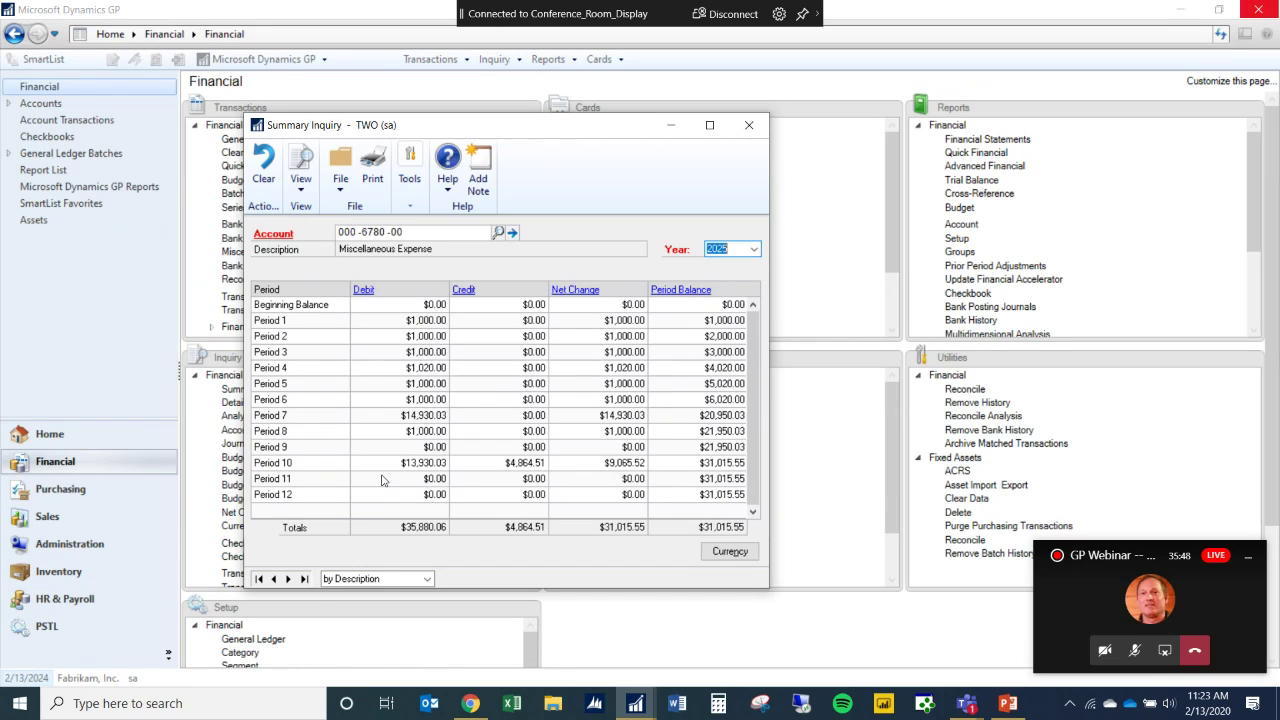
# Drill into the Period 10 credit amount and expand the detail lines to show each transaction's source document and reference.
pyautogui.click(504, 466)
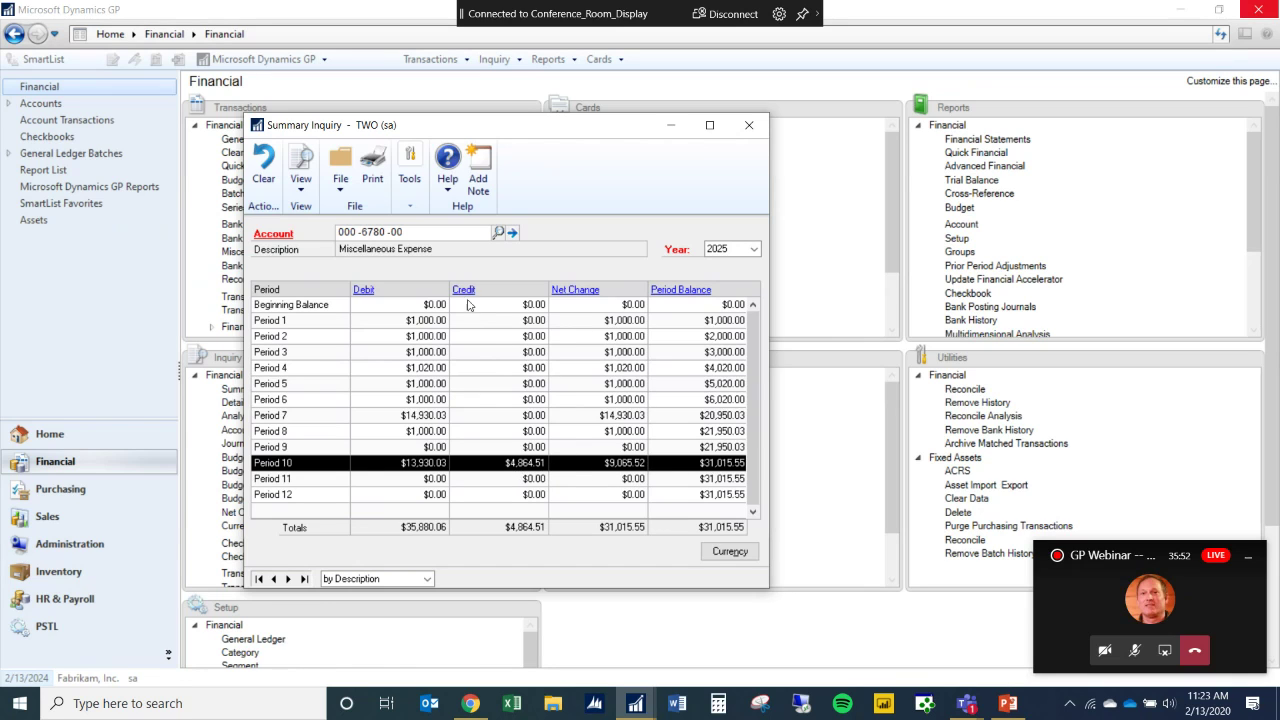
pyautogui.click(464, 290)
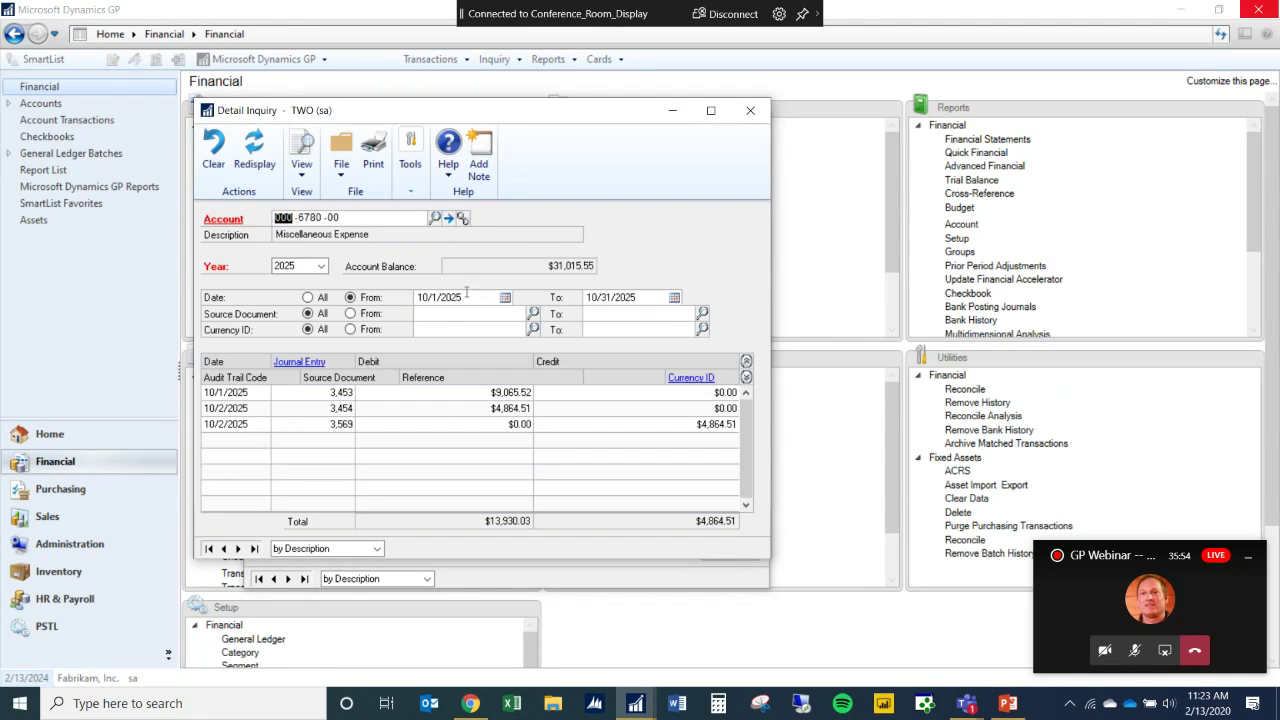
pyautogui.moveTo(547, 121); pyautogui.dragTo(675, 360)
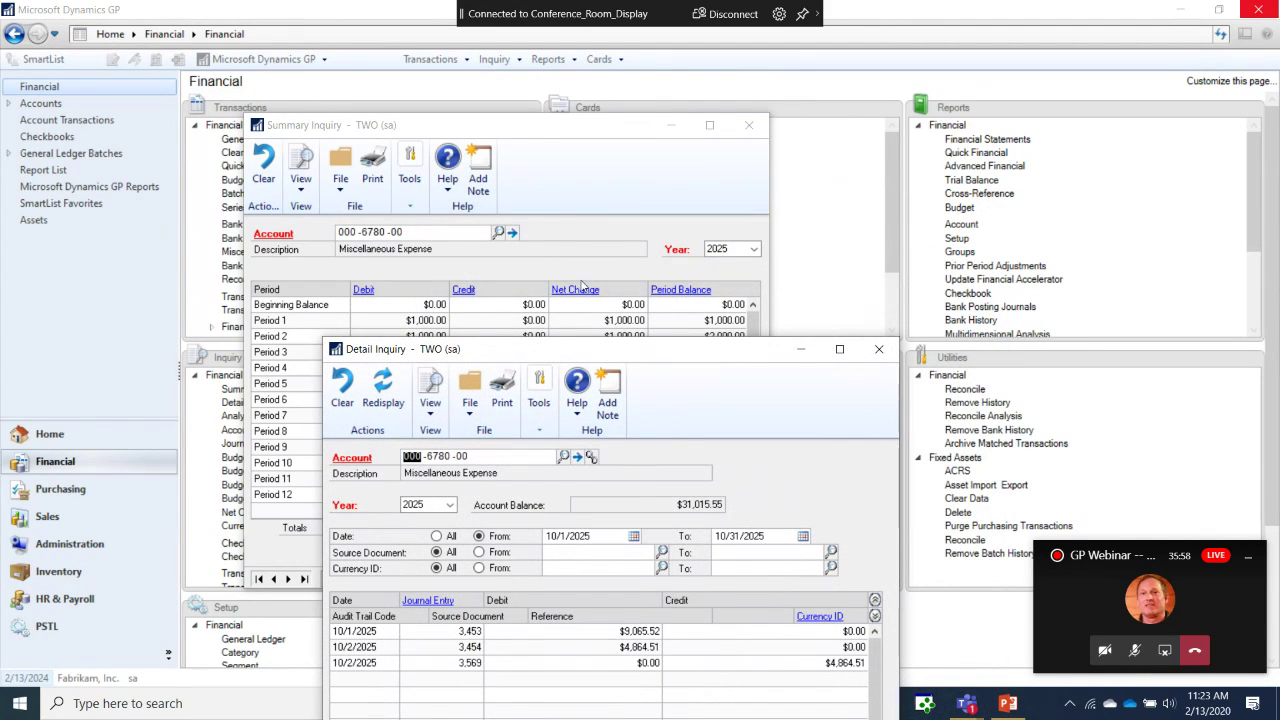
pyautogui.moveTo(728, 362); pyautogui.dragTo(708, 95)
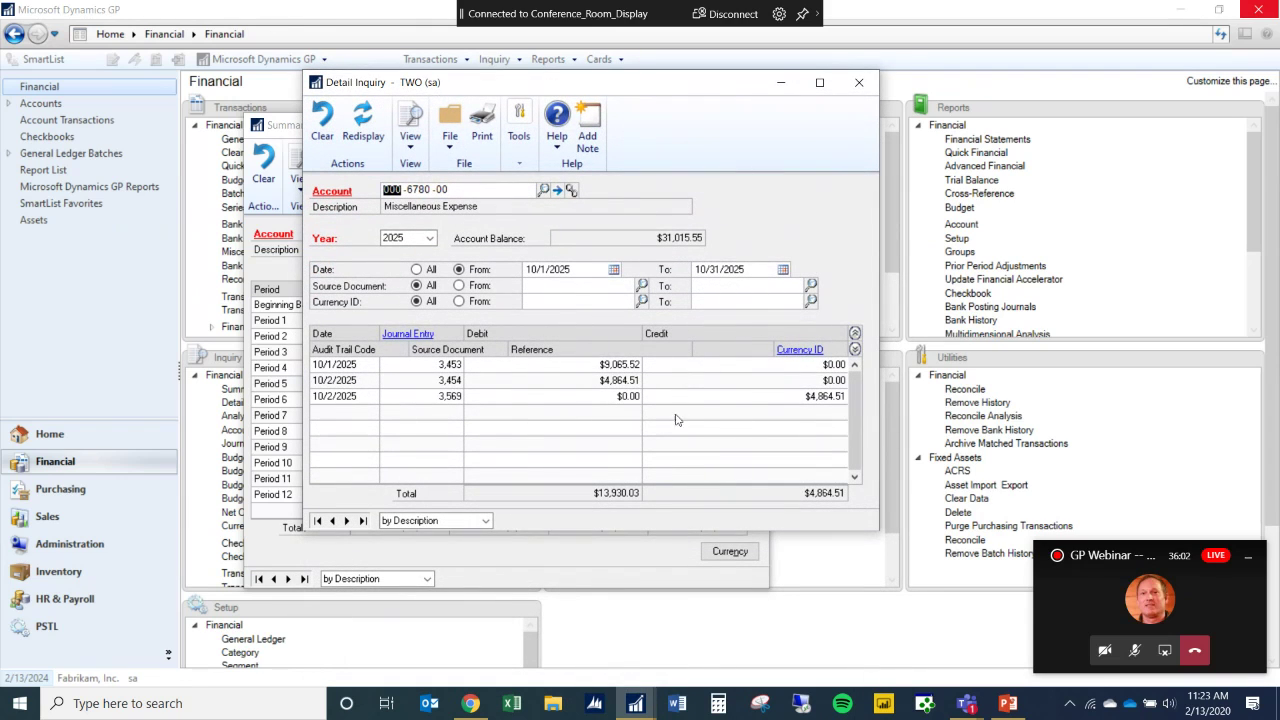
pyautogui.click(854, 350)
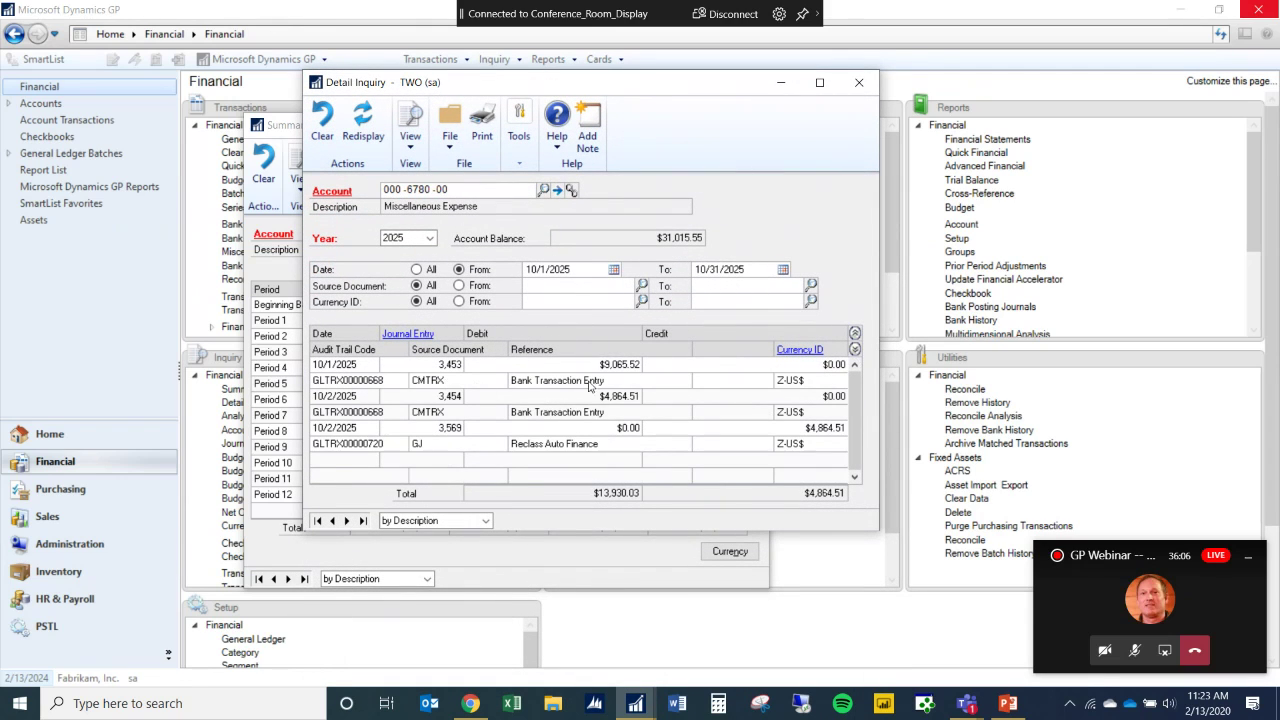
# Open the Reclass Auto Finance journal entry dated 10/2/2025, check who posted it, and close the entry and inquiry windows.
pyautogui.click(826, 430)
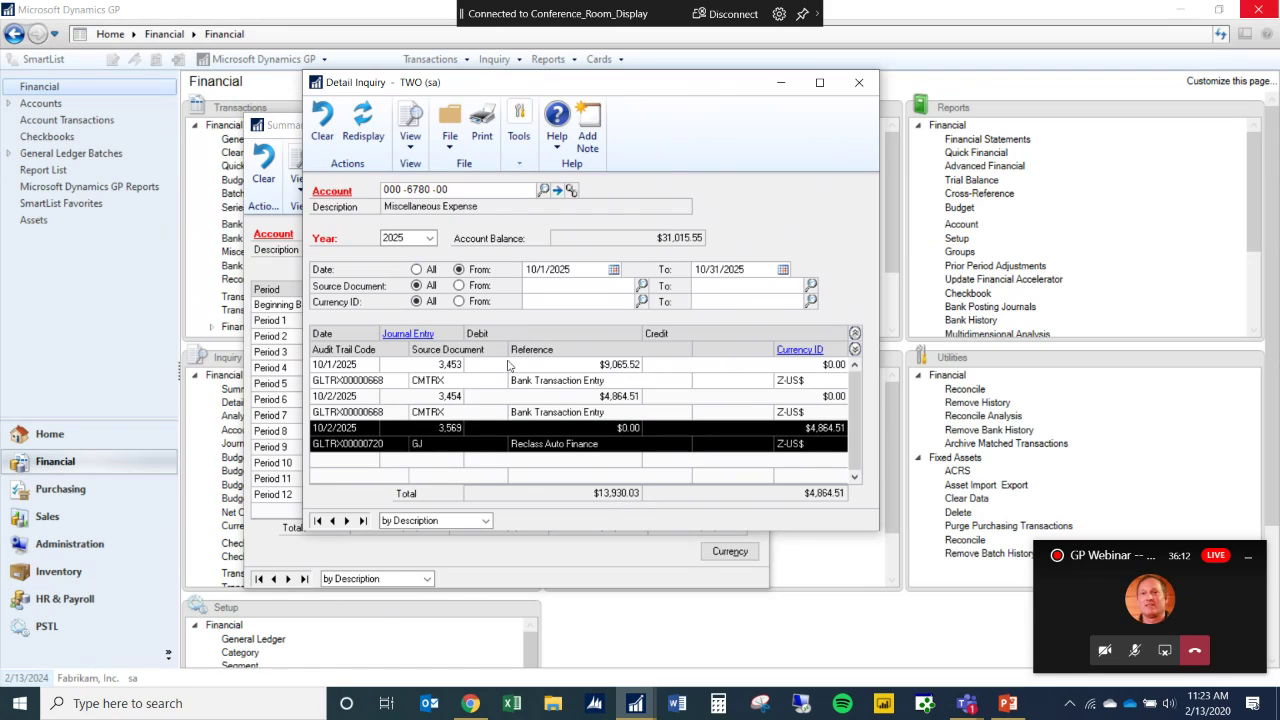
pyautogui.click(410, 335)
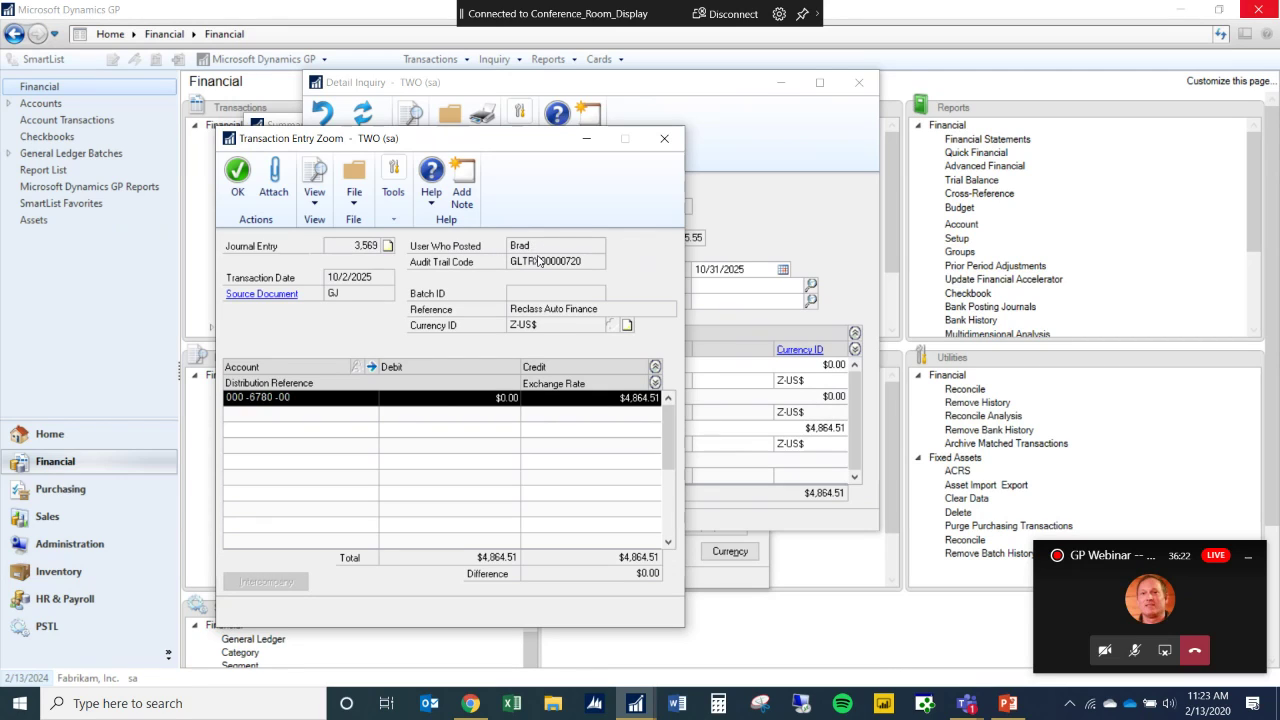
pyautogui.moveTo(537, 146); pyautogui.dragTo(848, 114)
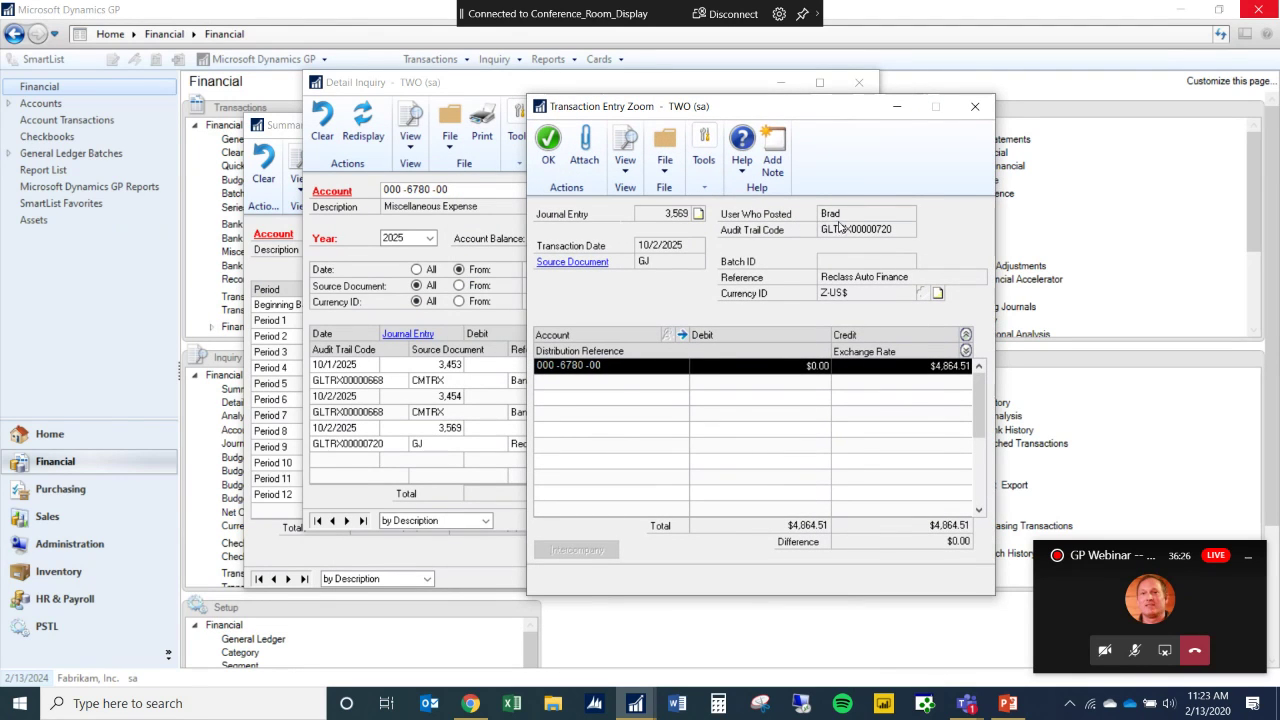
pyautogui.click(974, 107)
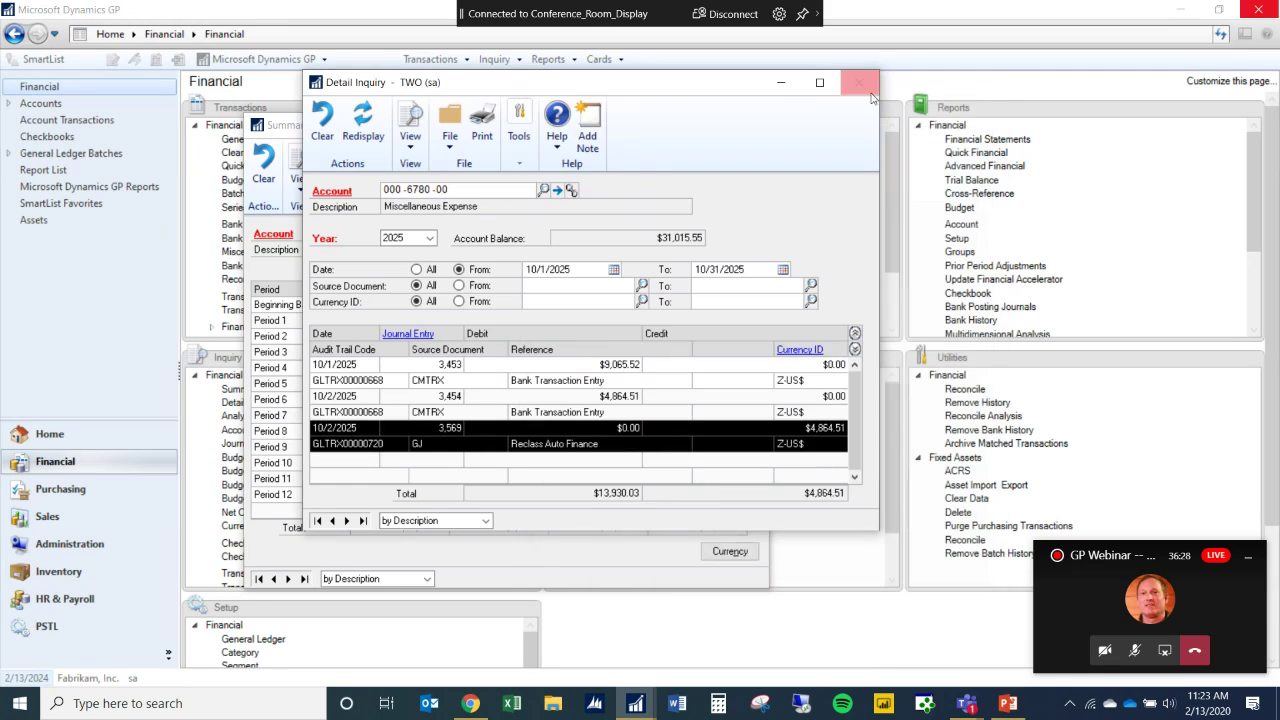
pyautogui.click(859, 83)
pyautogui.click(756, 125)
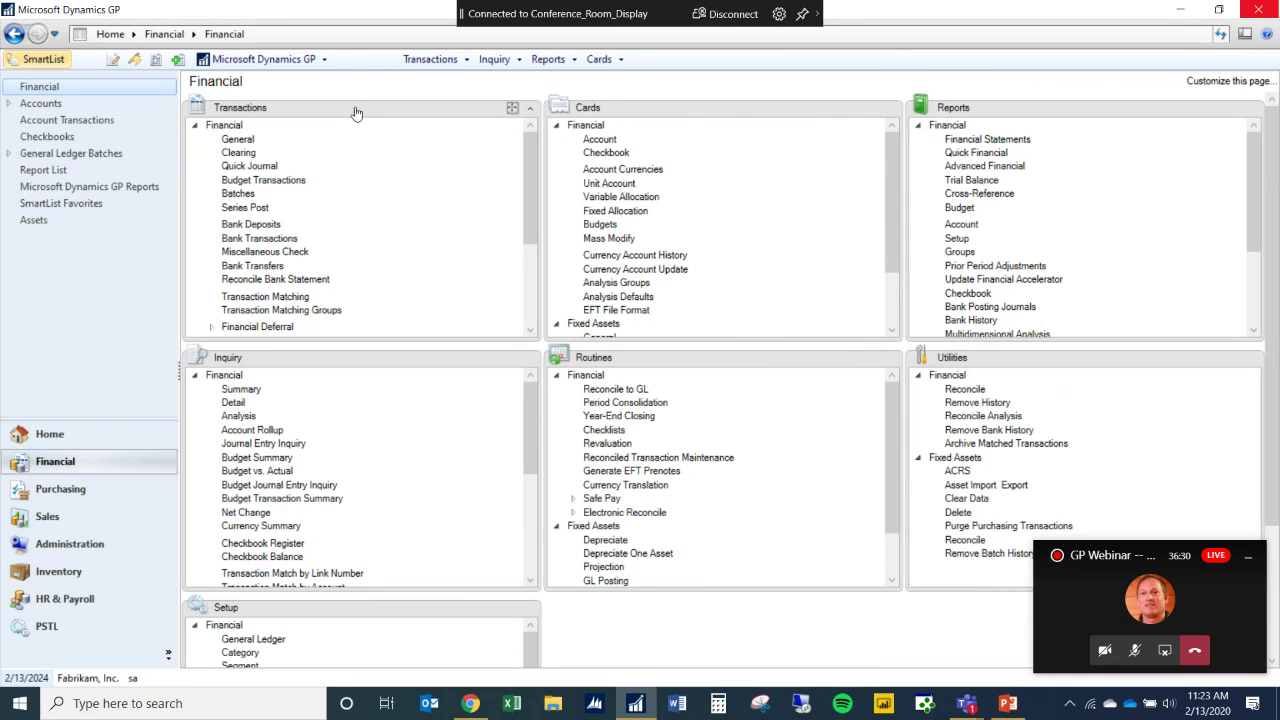
# Run the Journal Entries by Date favorite for Financial Account Transactions in SmartList.
pyautogui.click(17, 62)
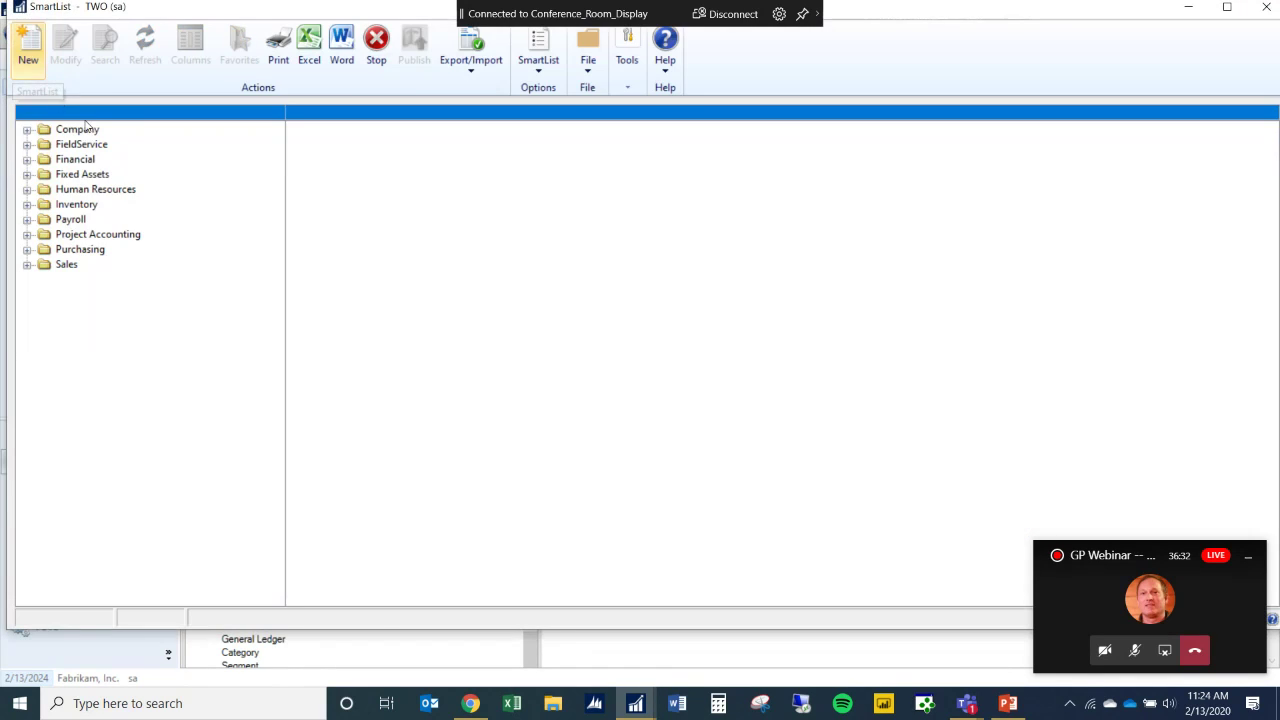
pyautogui.click(27, 159)
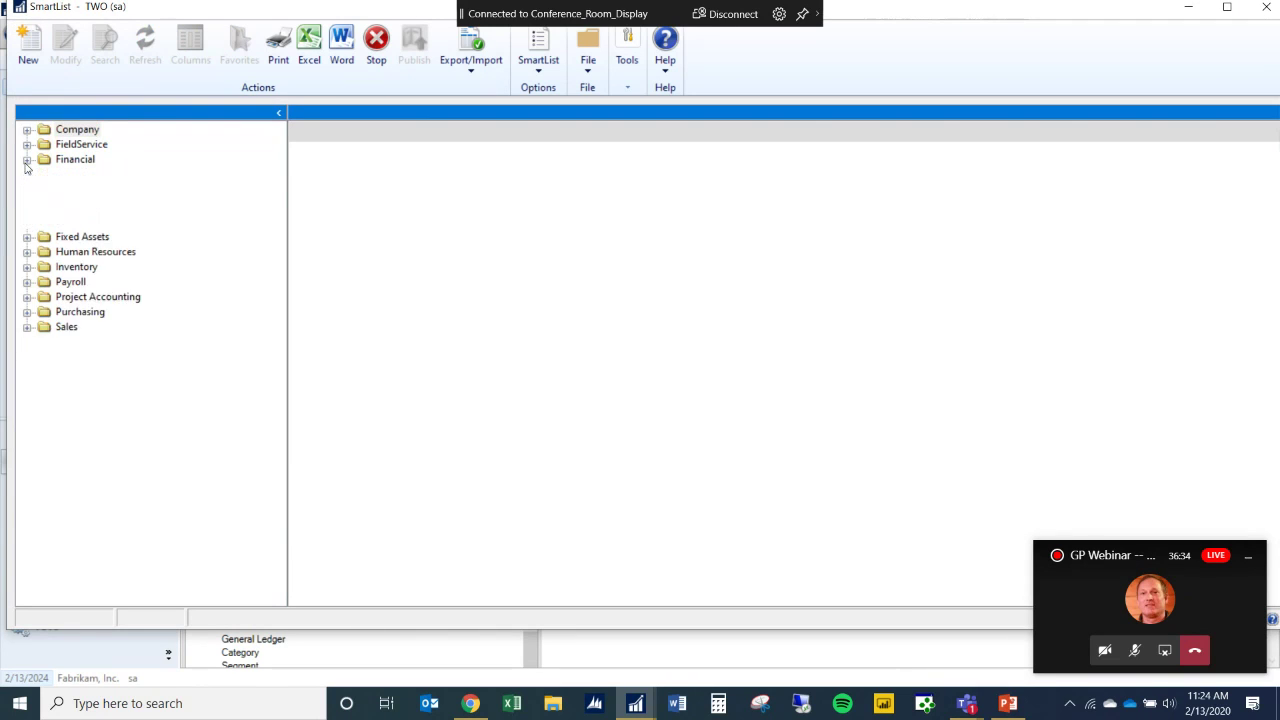
pyautogui.click(44, 190)
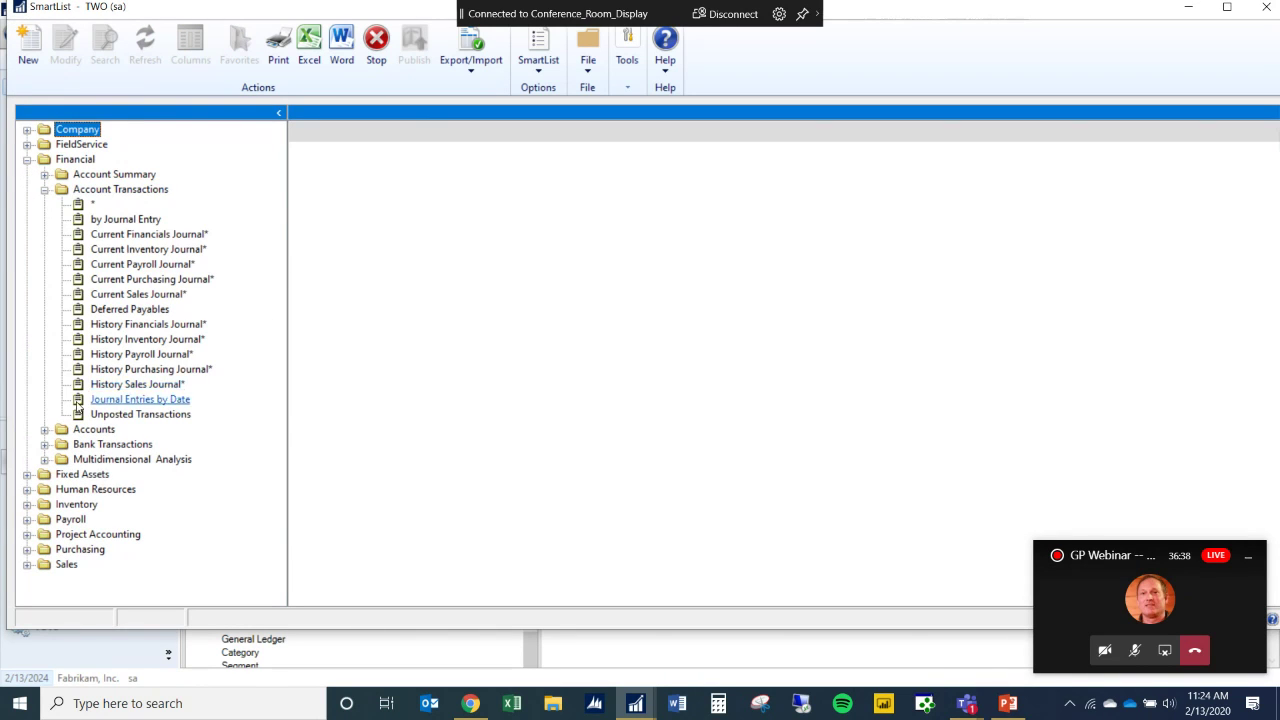
pyautogui.click(131, 400)
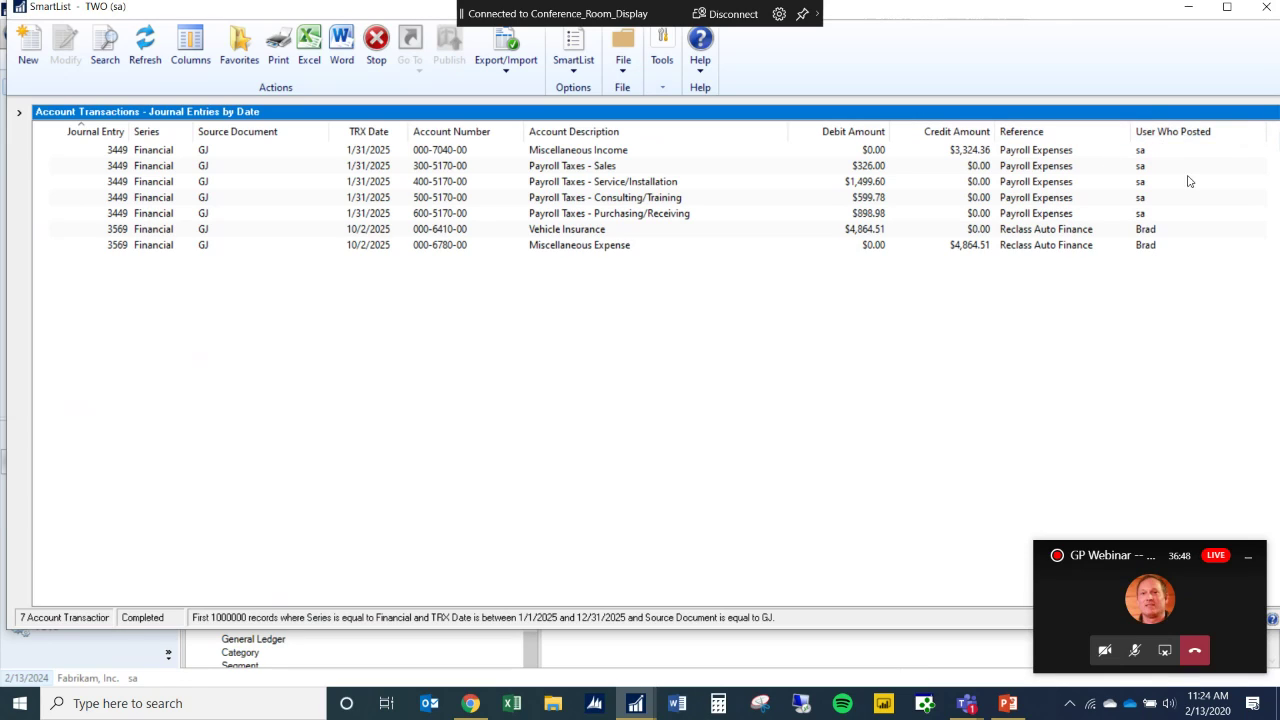
# Open the Miscellaneous Expense line's journal entry to check its posting user, and close the entry and SmartList.
pyautogui.doubleClick(566, 248)
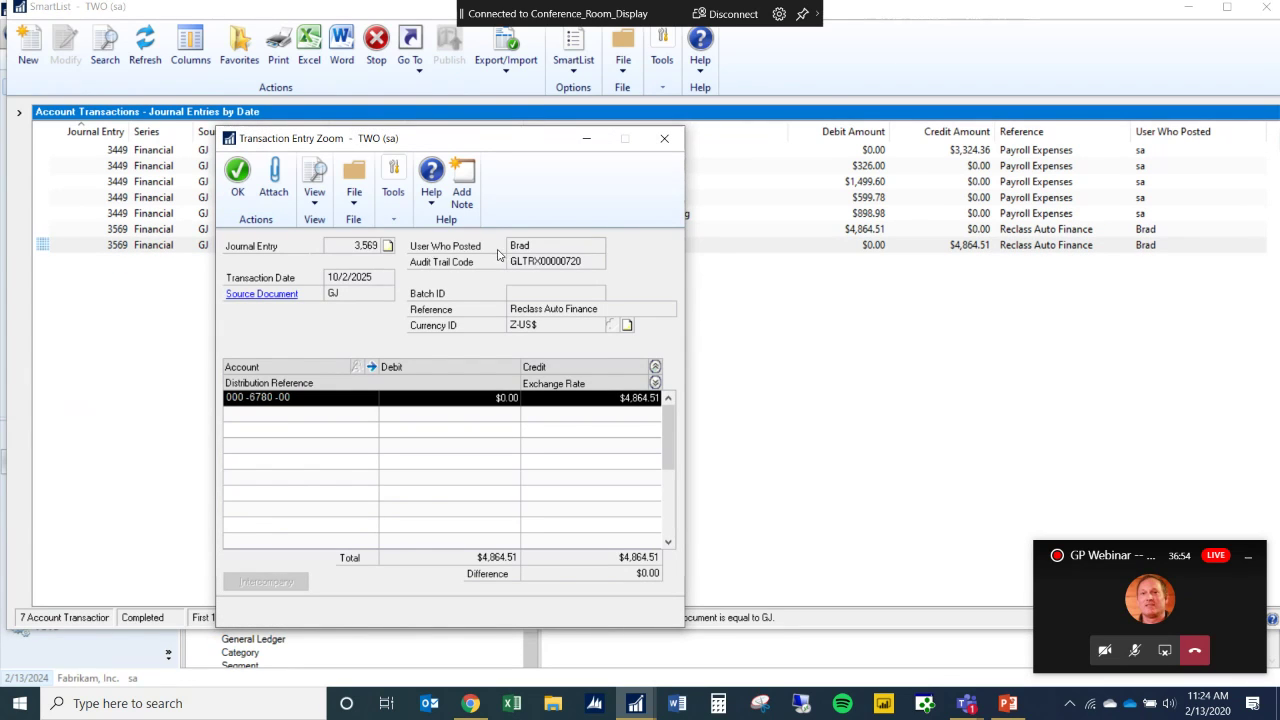
pyautogui.click(675, 143)
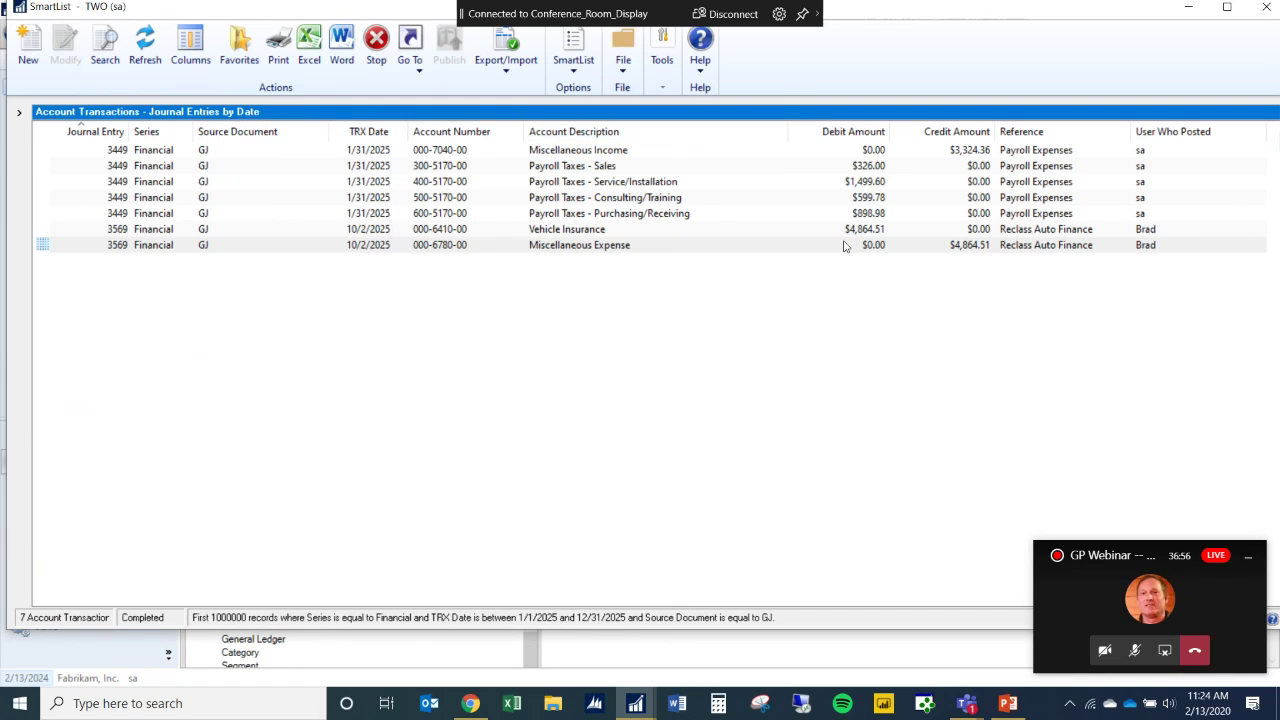
pyautogui.click(1264, 10)
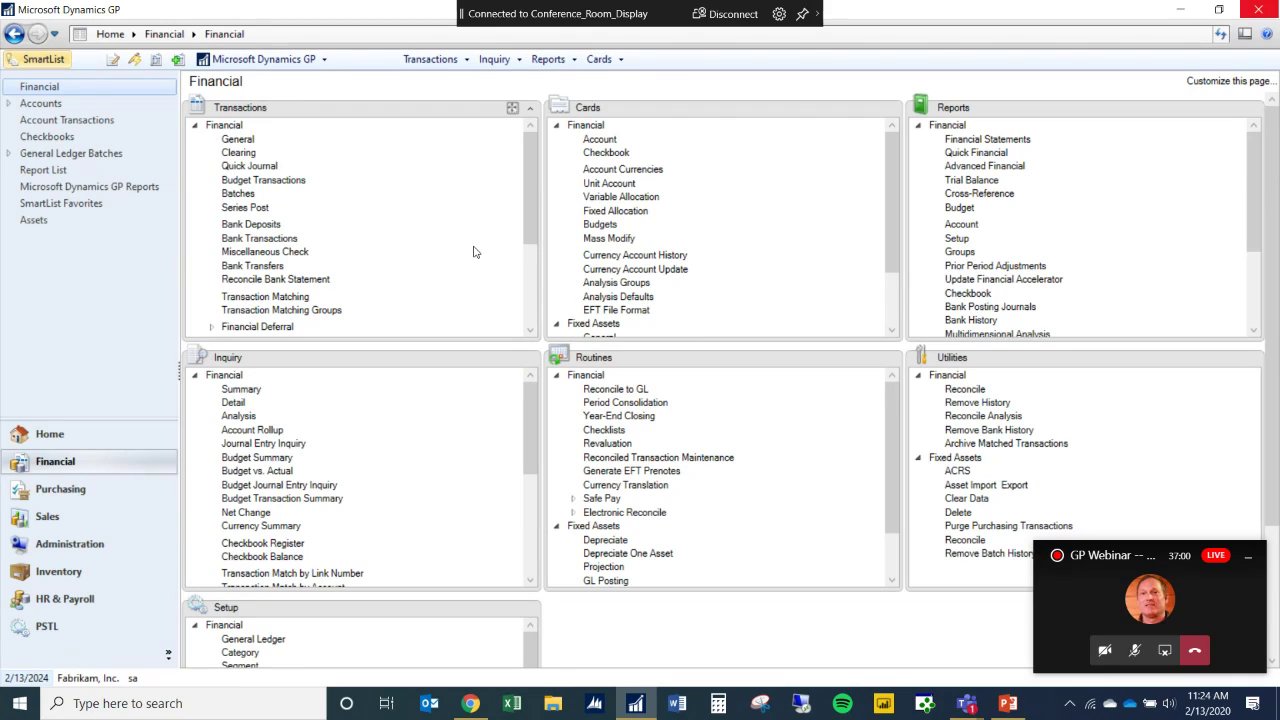
# Review the 2024 periods and series closing options in the company's Fiscal Periods Setup, and close the window.
pyautogui.click(252, 62)
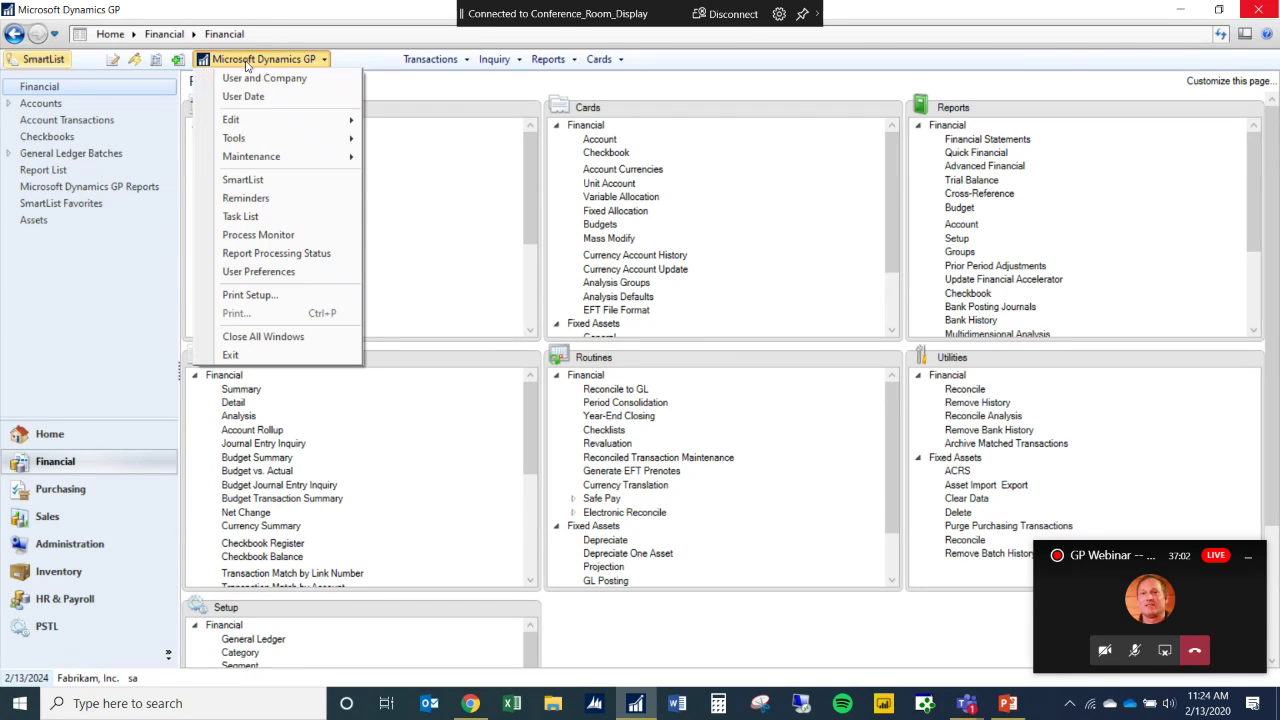
pyautogui.moveTo(262, 139)
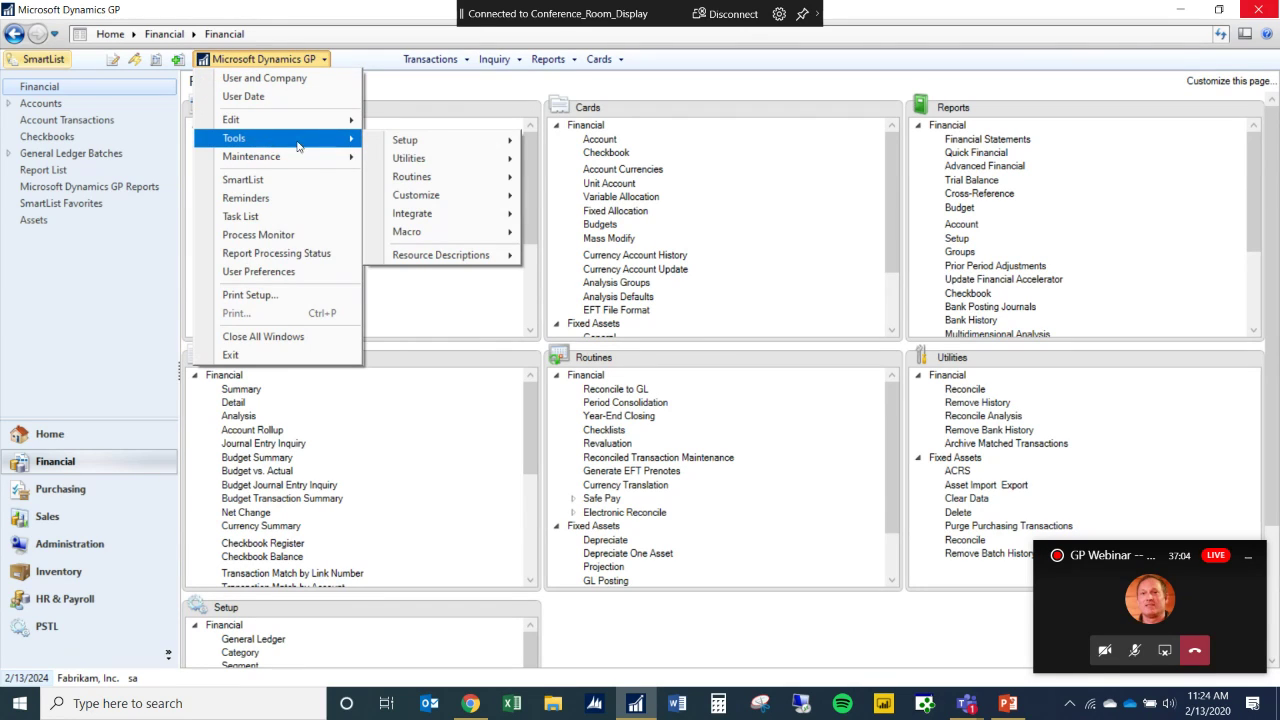
pyautogui.moveTo(405, 141)
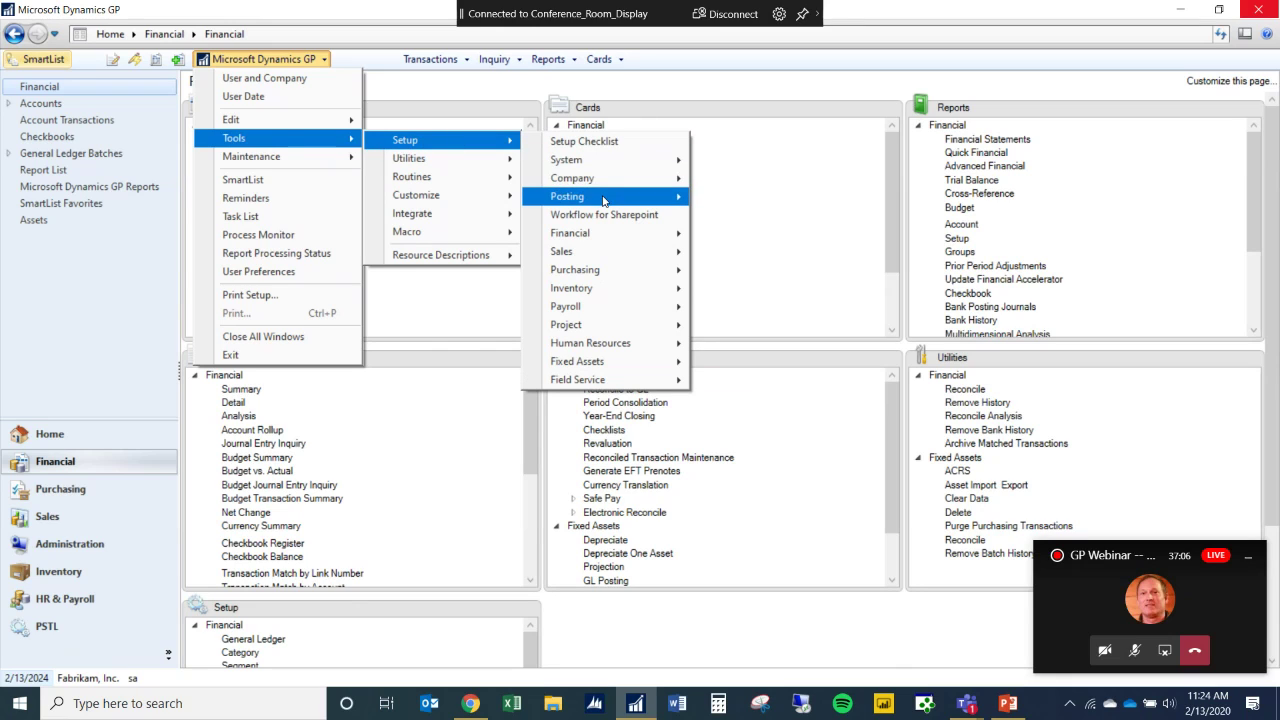
pyautogui.moveTo(605, 184)
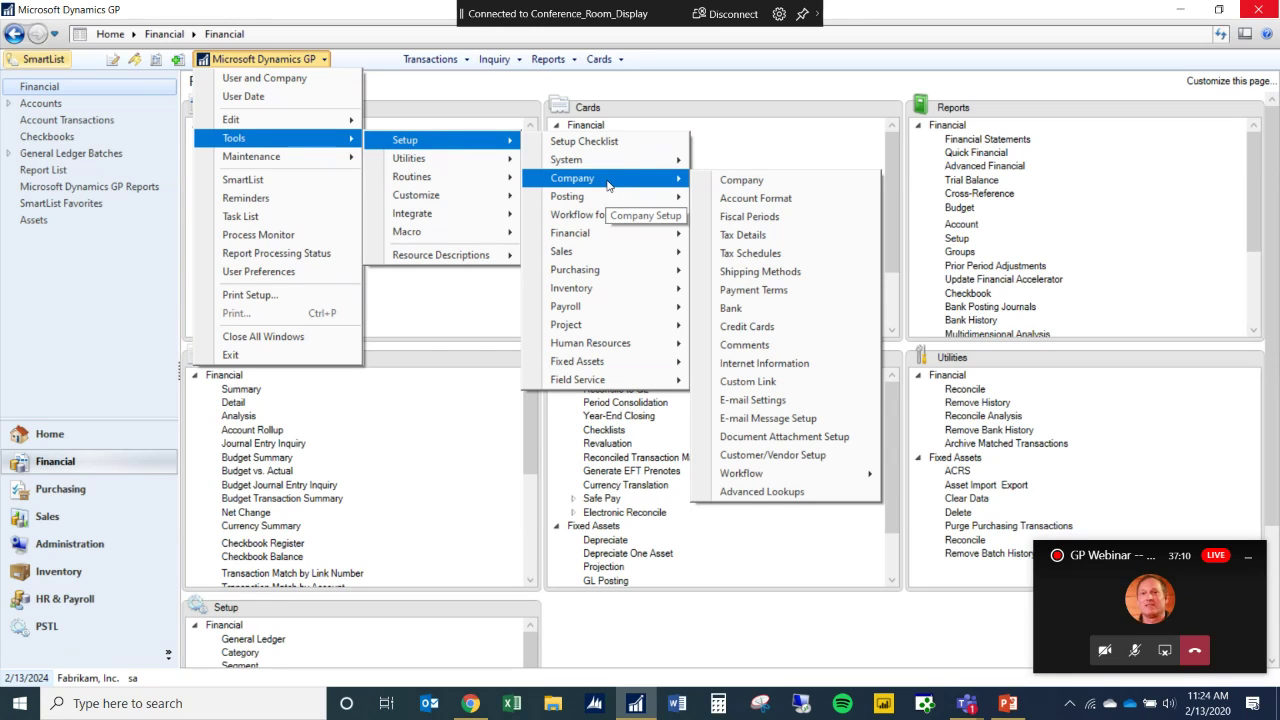
pyautogui.click(760, 216)
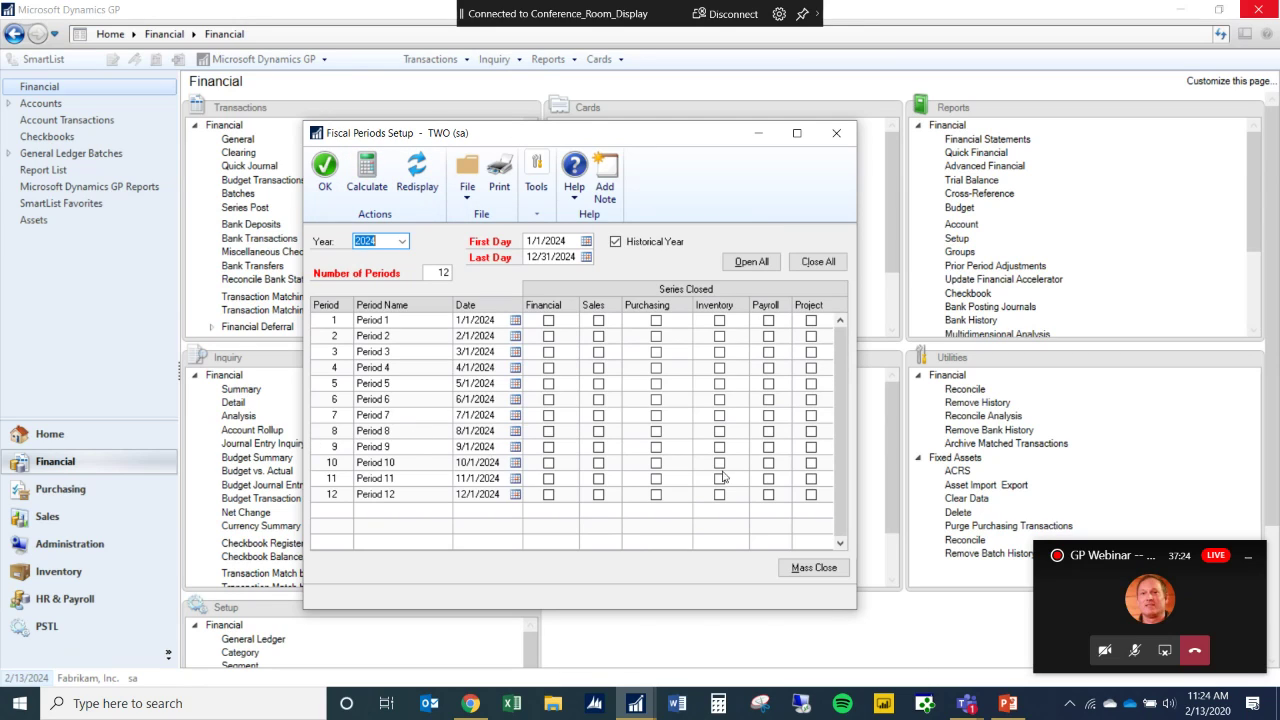
pyautogui.click(841, 487)
pyautogui.click(837, 135)
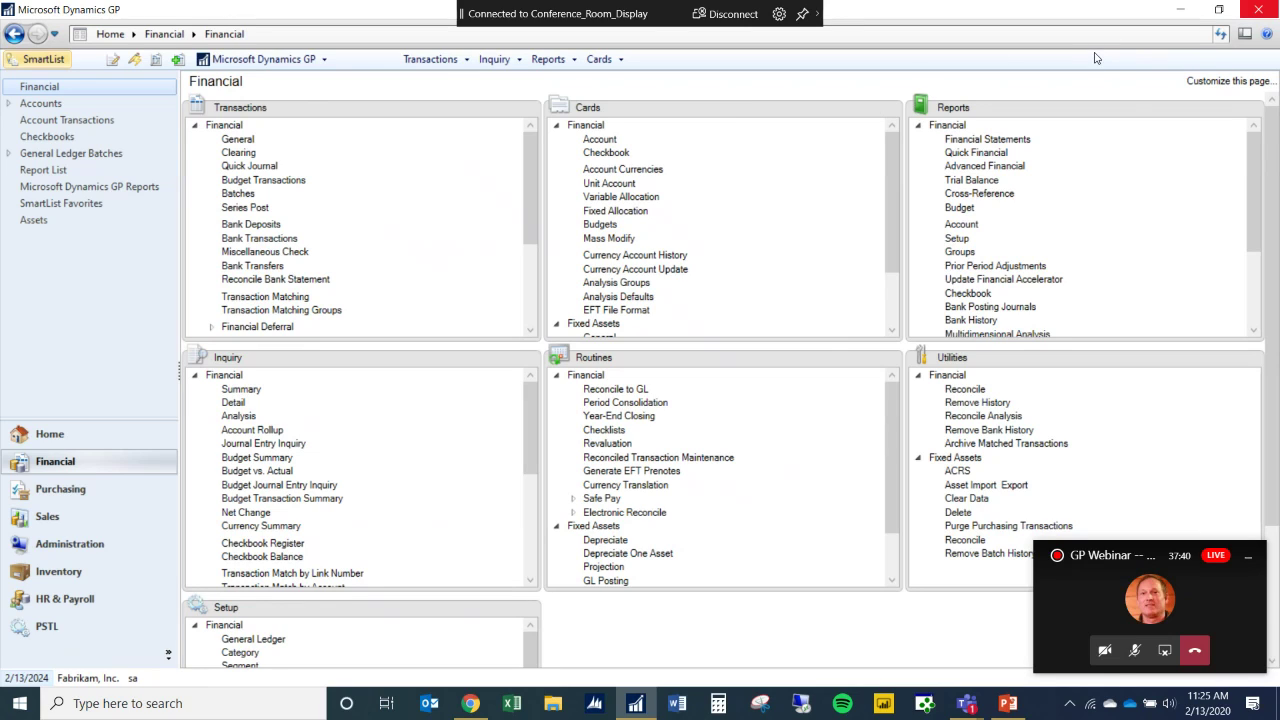
# Open the inventory Item Stock Inquiry and display the stock transactions for item 100XLG.
pyautogui.click(57, 571)
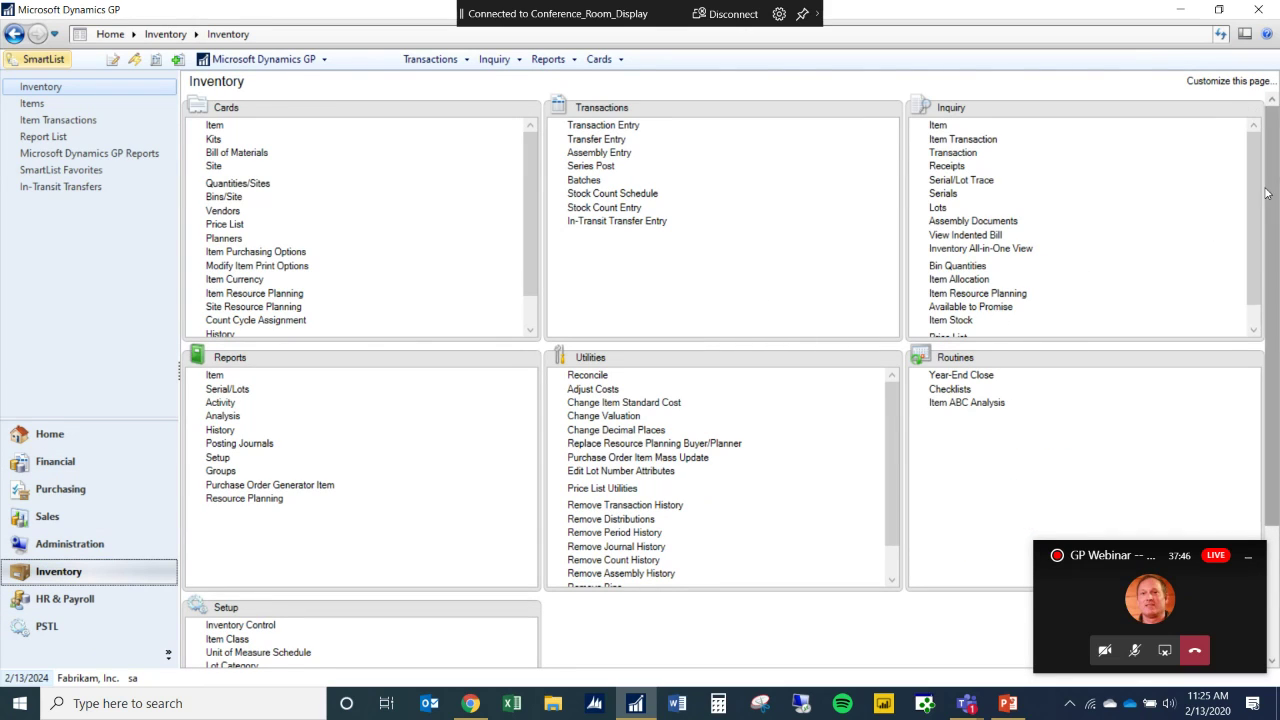
pyautogui.moveTo(1256, 195); pyautogui.dragTo(1252, 219)
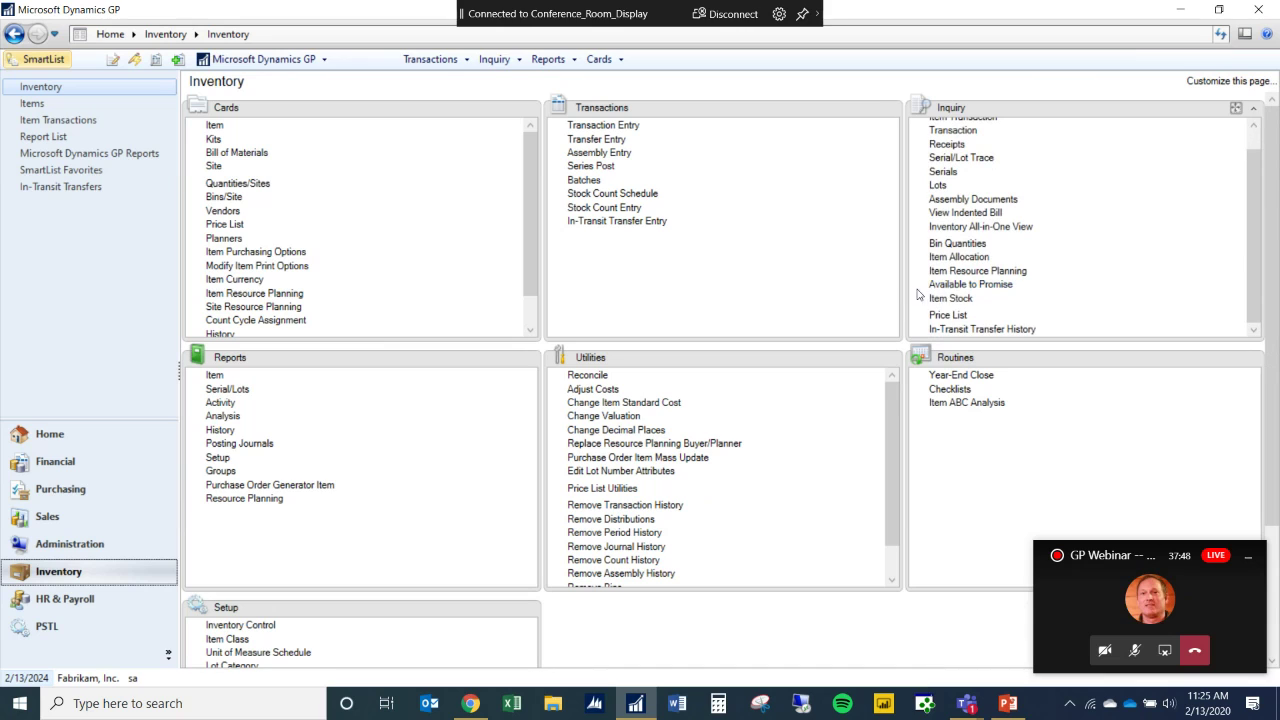
pyautogui.click(950, 299)
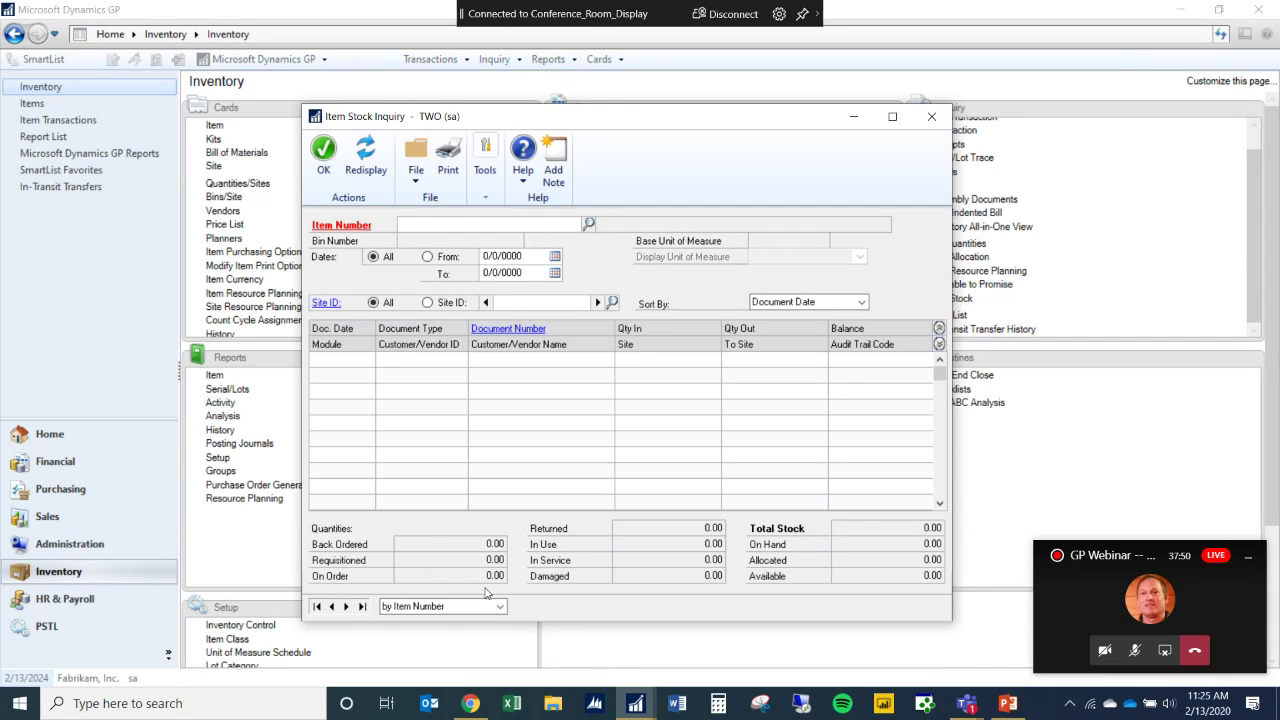
pyautogui.write('1')
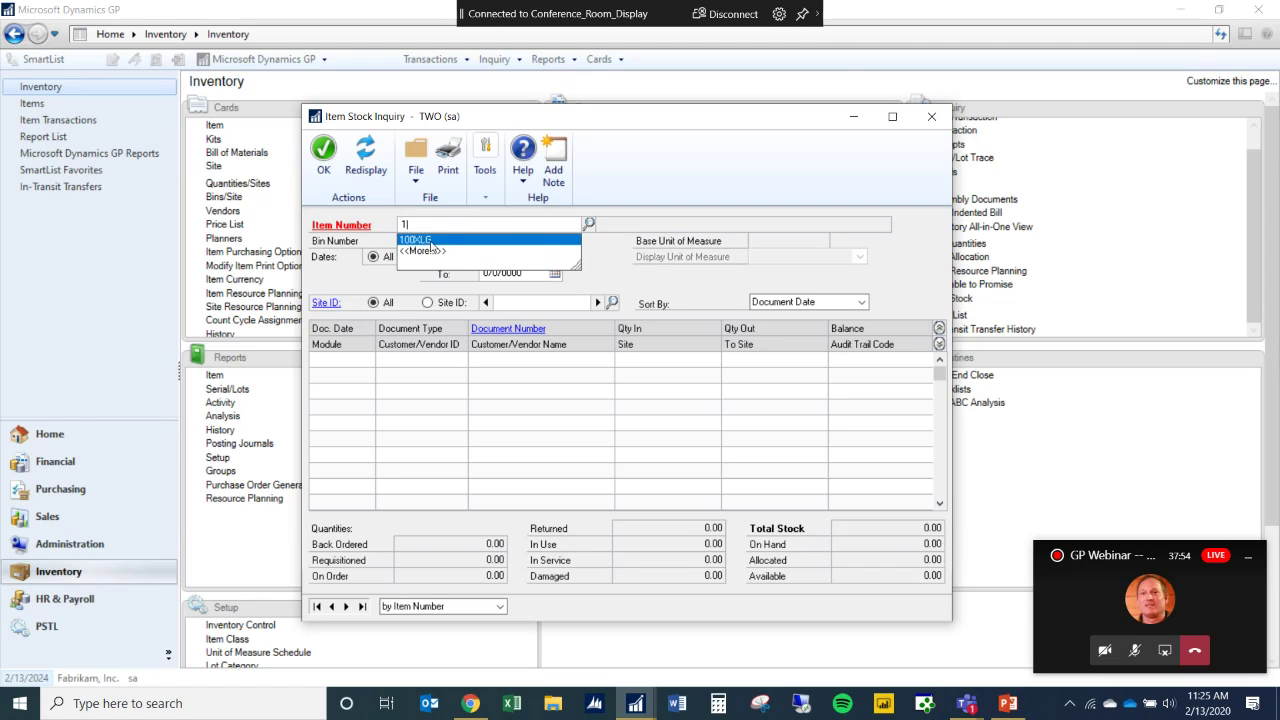
pyautogui.click(430, 240)
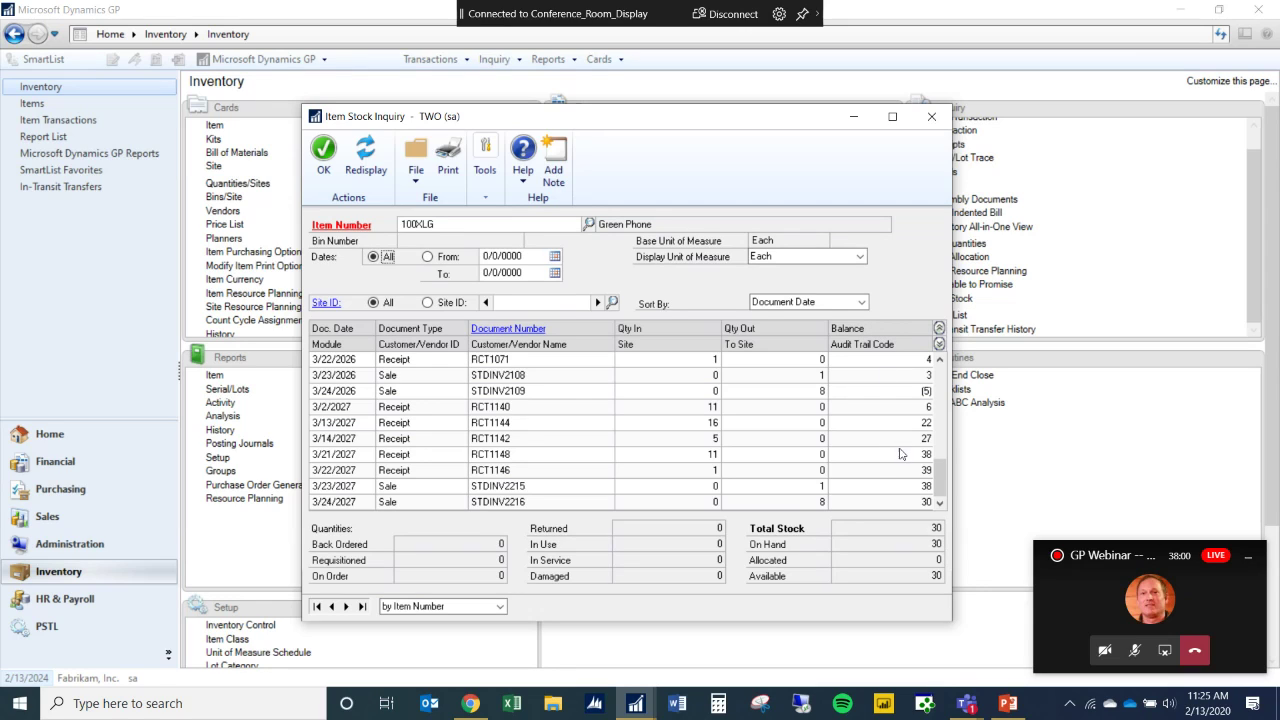
# Examine the running balances of the item's stock transactions from the earliest to the latest document.
pyautogui.click(355, 488)
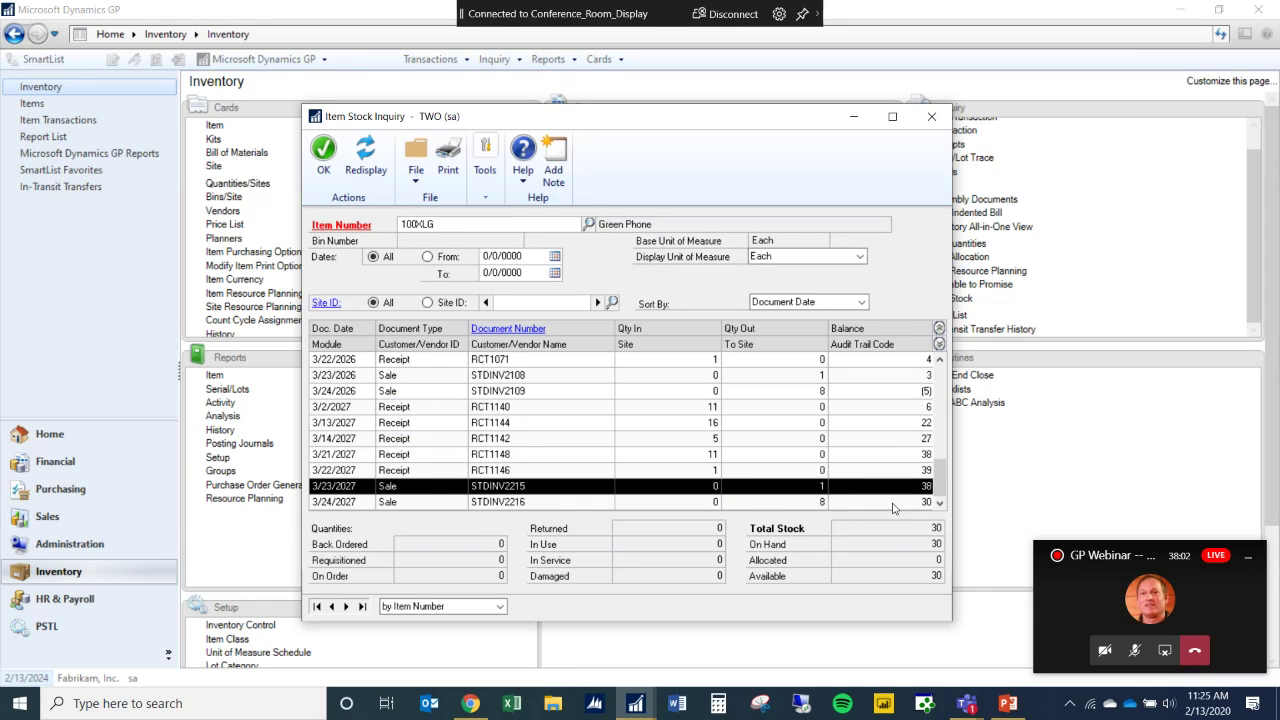
pyautogui.moveTo(946, 478); pyautogui.dragTo(944, 398)
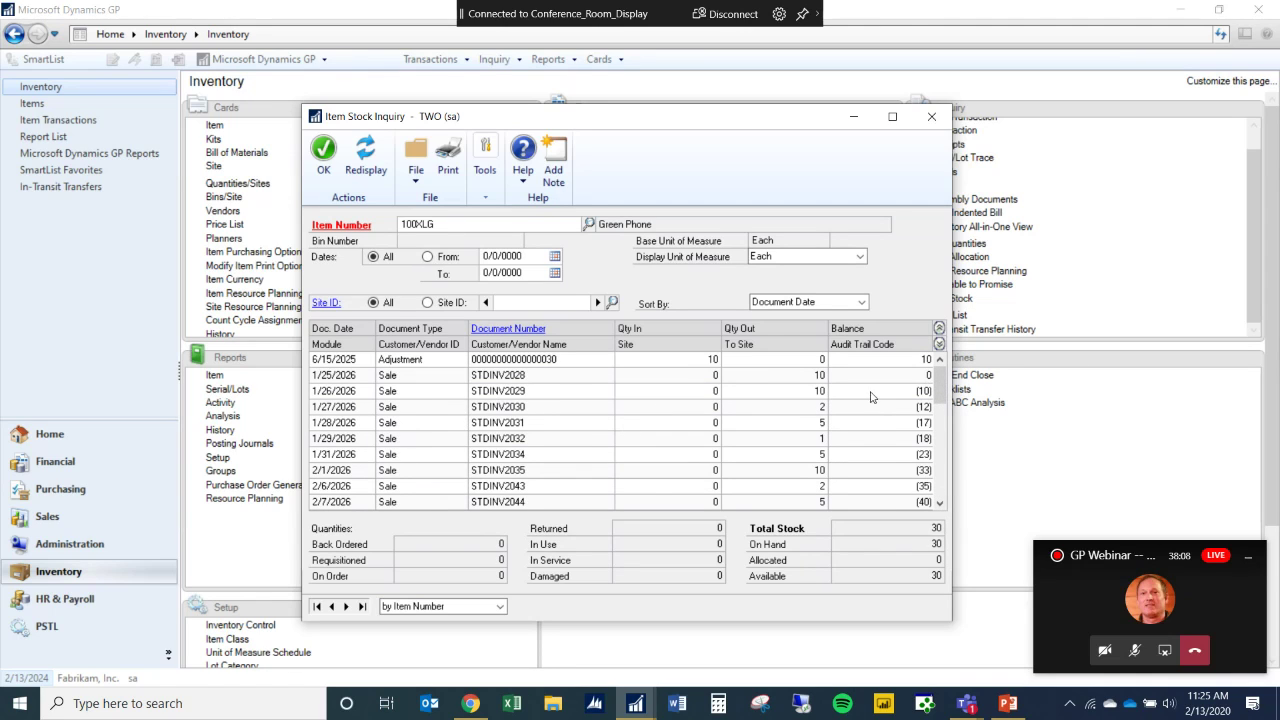
pyautogui.moveTo(940, 380); pyautogui.dragTo(935, 505)
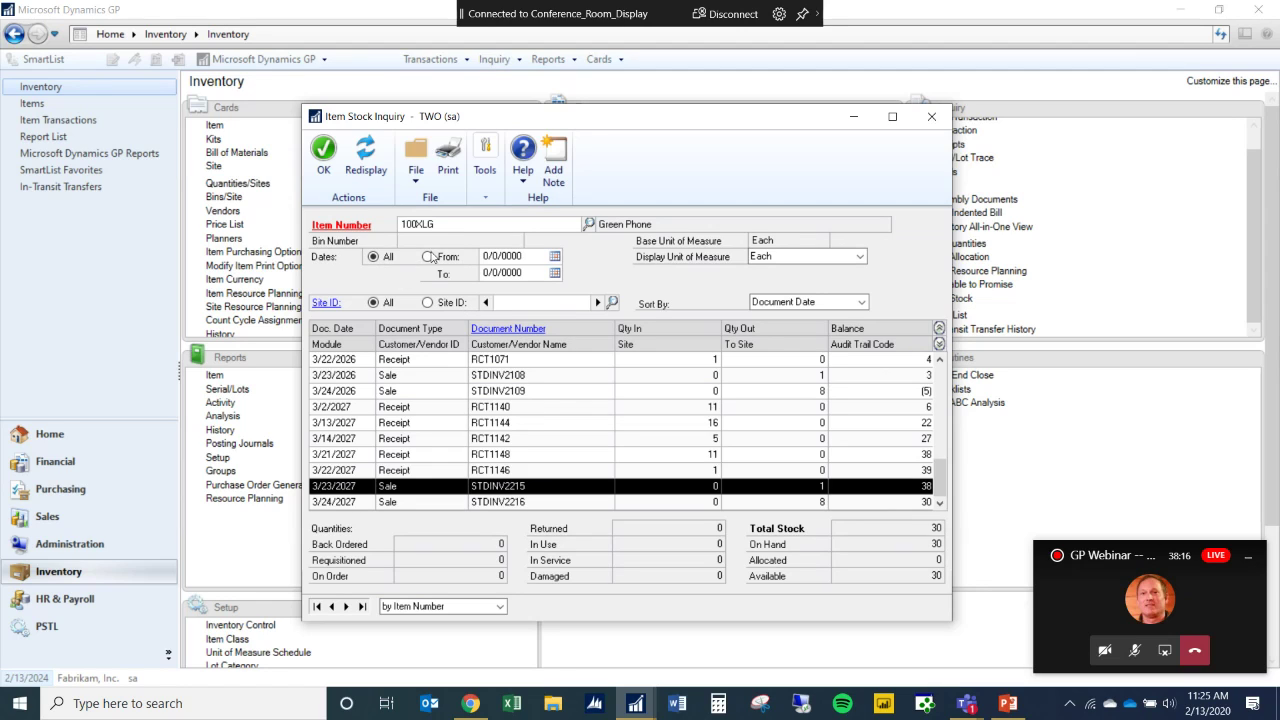
# Limit the item's stock transactions to 3/1/2027 through 3/31/2027, redisplay them, and close the inquiry.
pyautogui.click(429, 257)
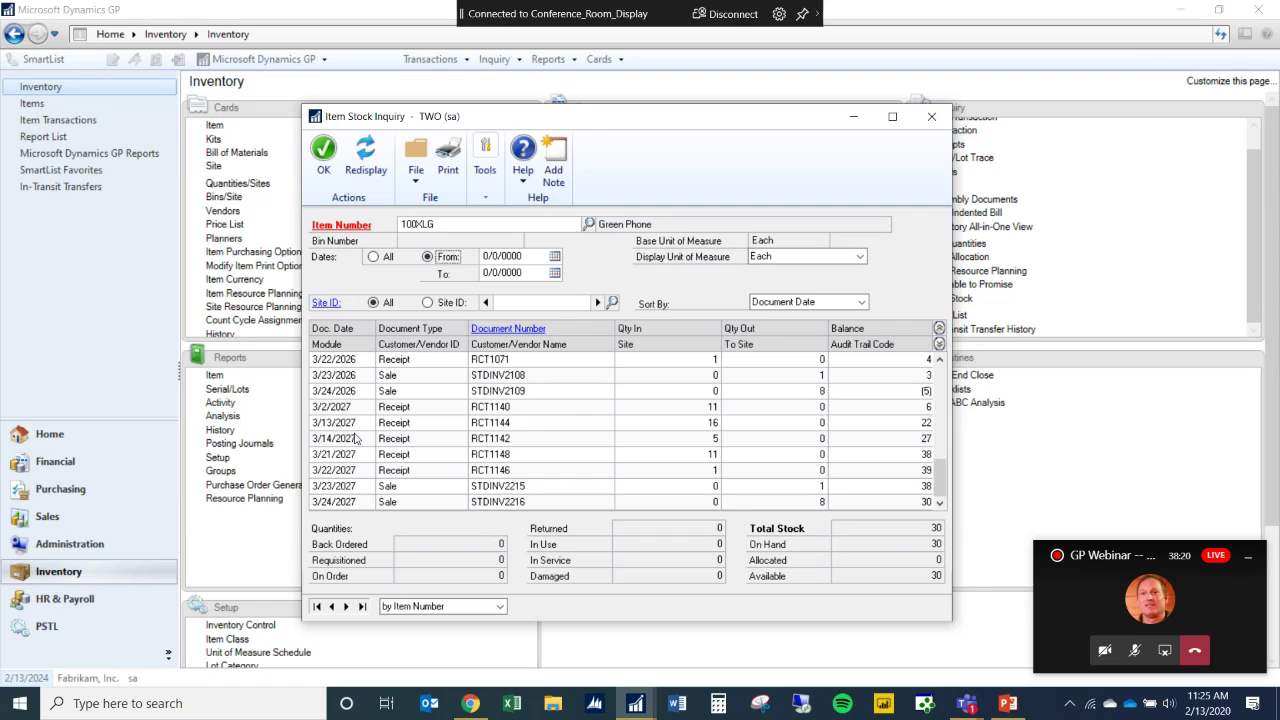
pyautogui.click(512, 257)
pyautogui.write('03012027')
pyautogui.press('Tab')
pyautogui.write('03312027')
pyautogui.press('Tab')
pyautogui.click(367, 160)
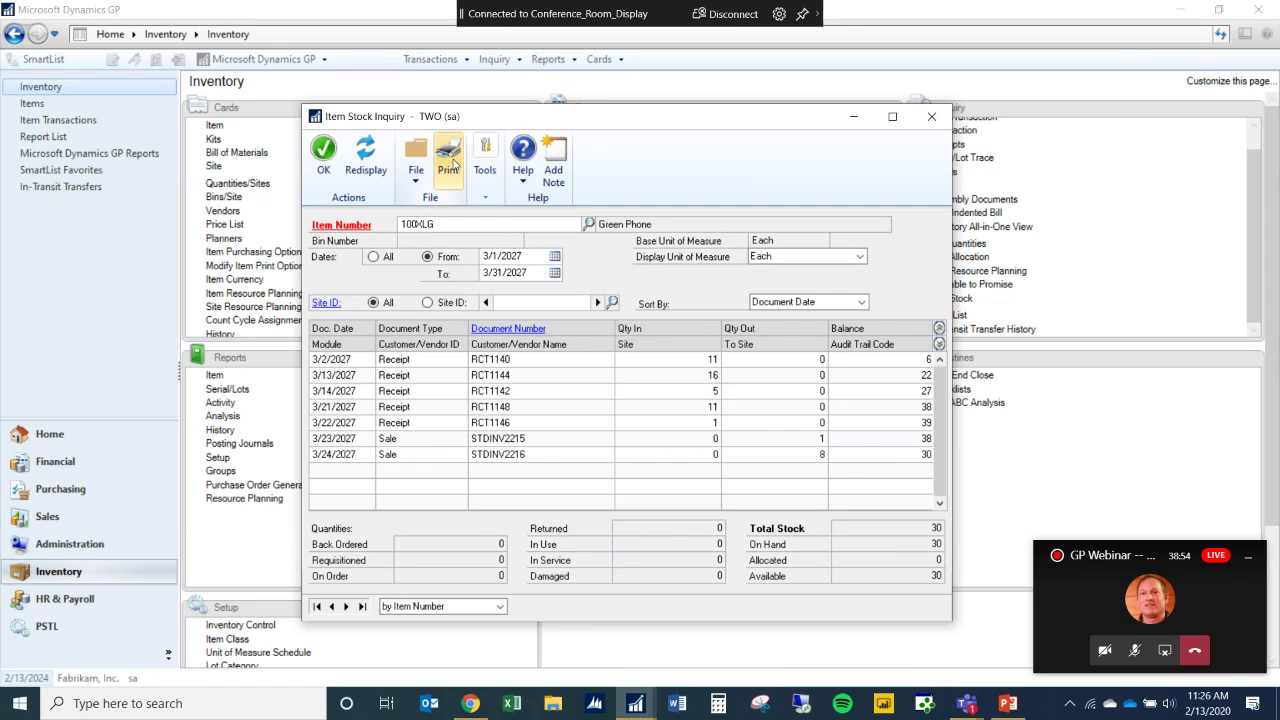
pyautogui.click(930, 117)
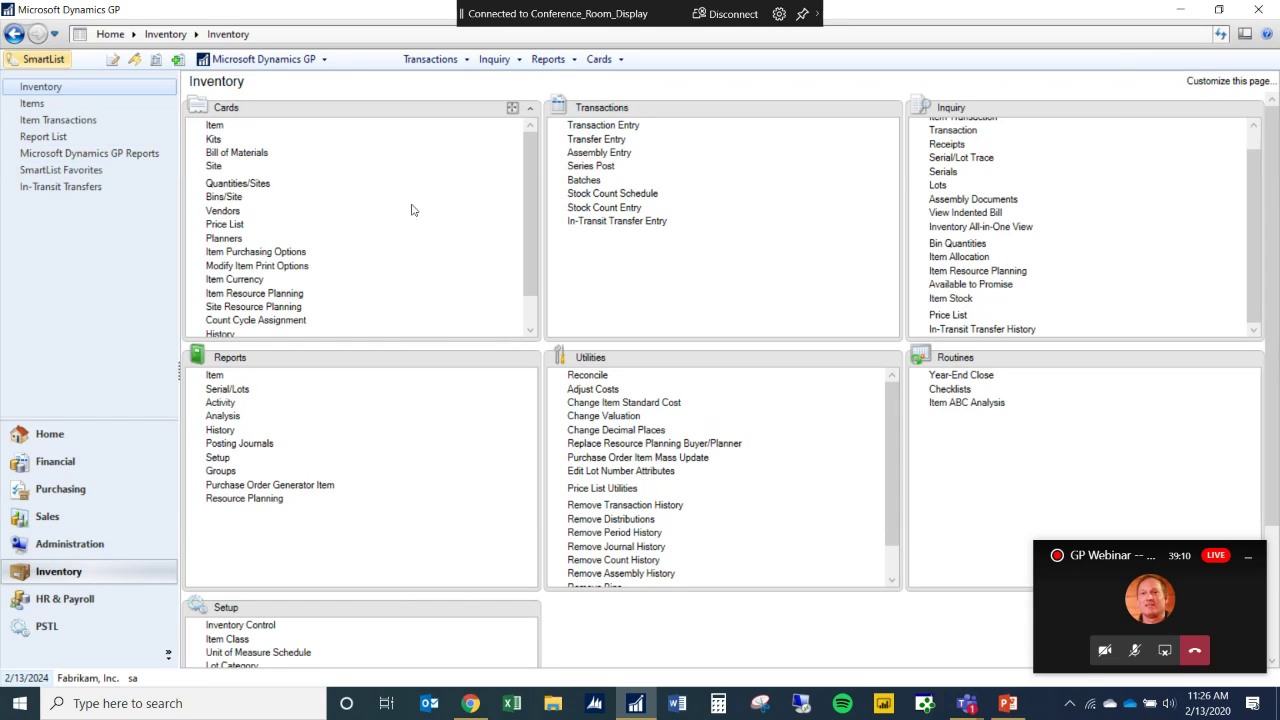
# Open SmartList and display the Retail Items favorite under the inventory Items.
pyautogui.click(45, 59)
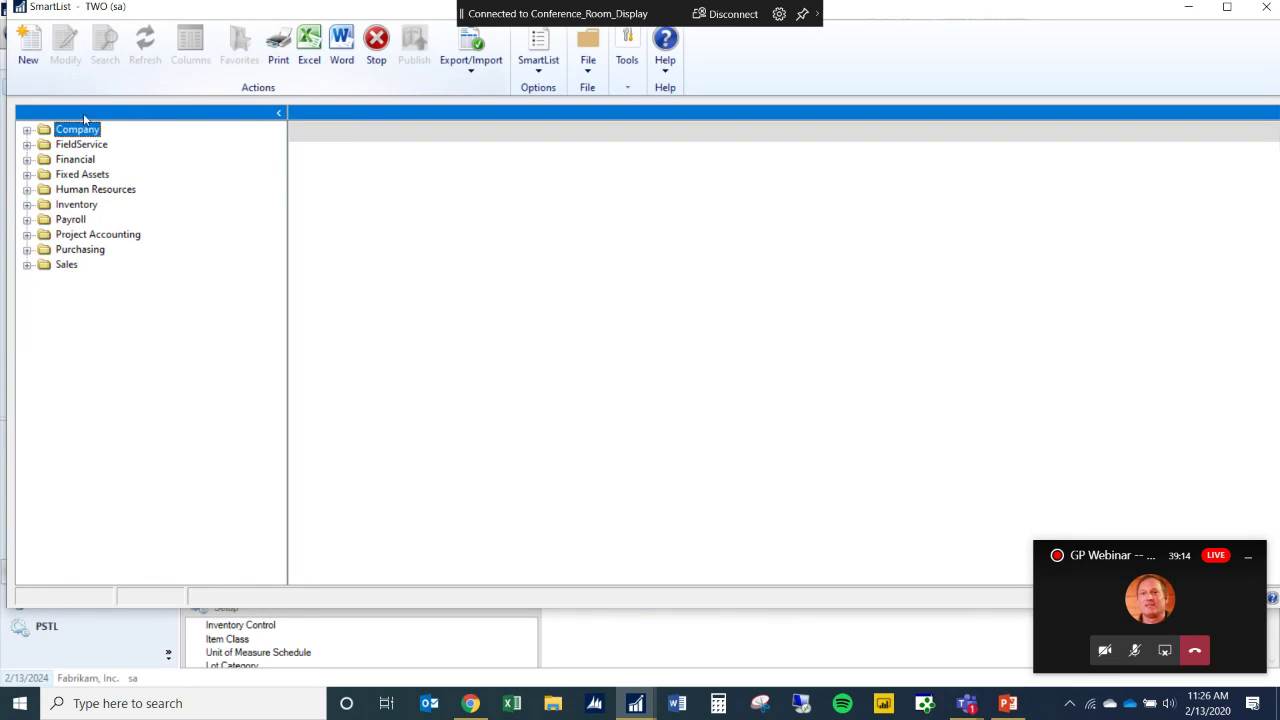
pyautogui.click(26, 205)
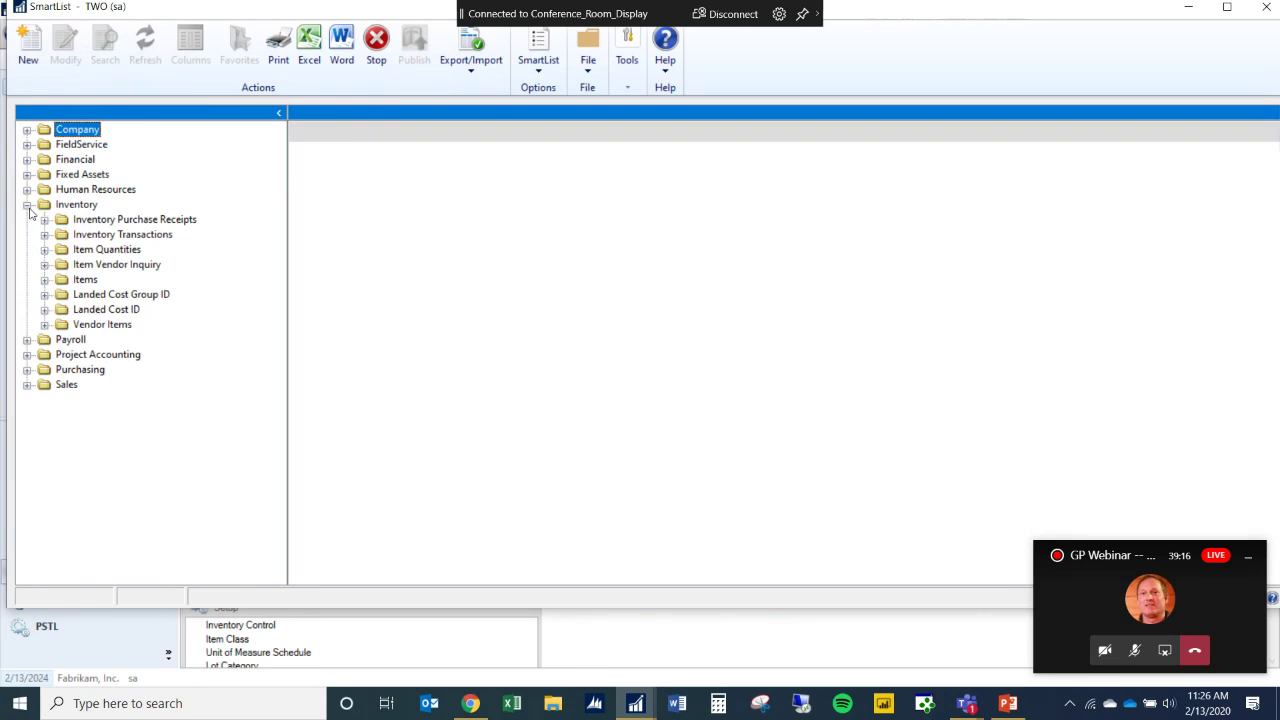
pyautogui.click(44, 280)
pyautogui.click(115, 324)
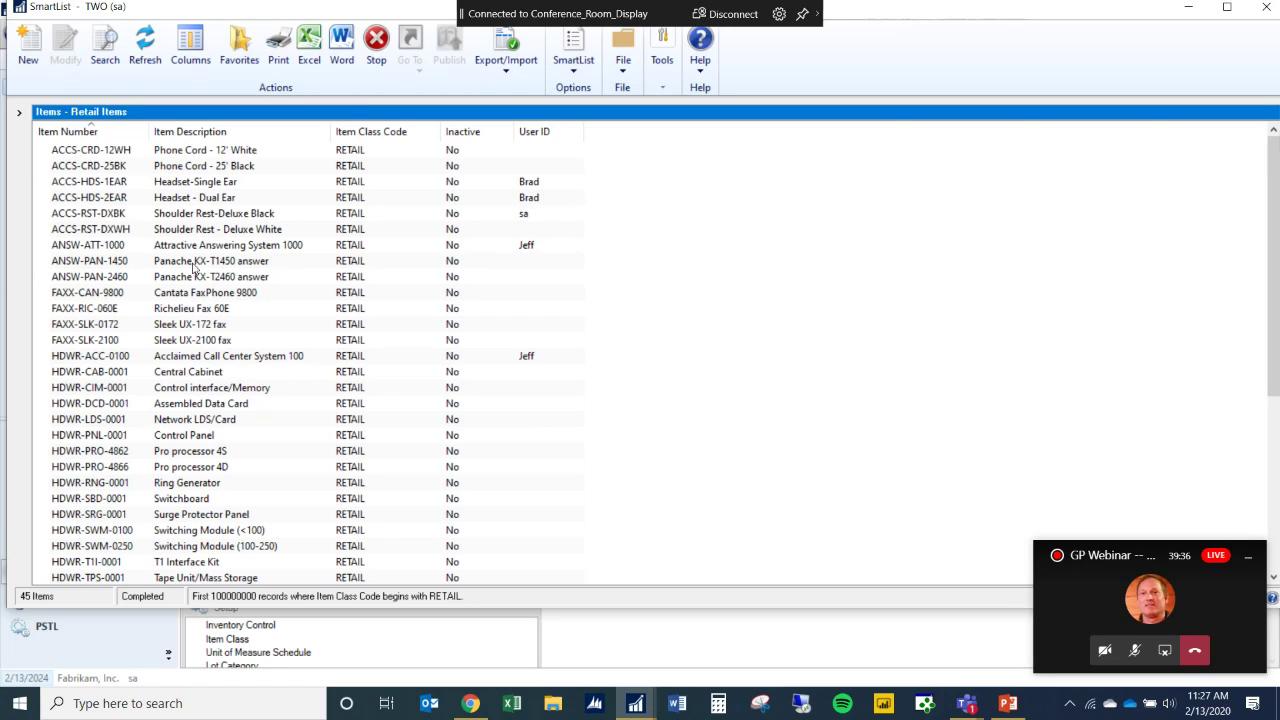
# Set the sales tax option of item FAXX-CAN-9800 to Base on customers, save the item, and refresh the Retail Items list.
pyautogui.click(110, 293)
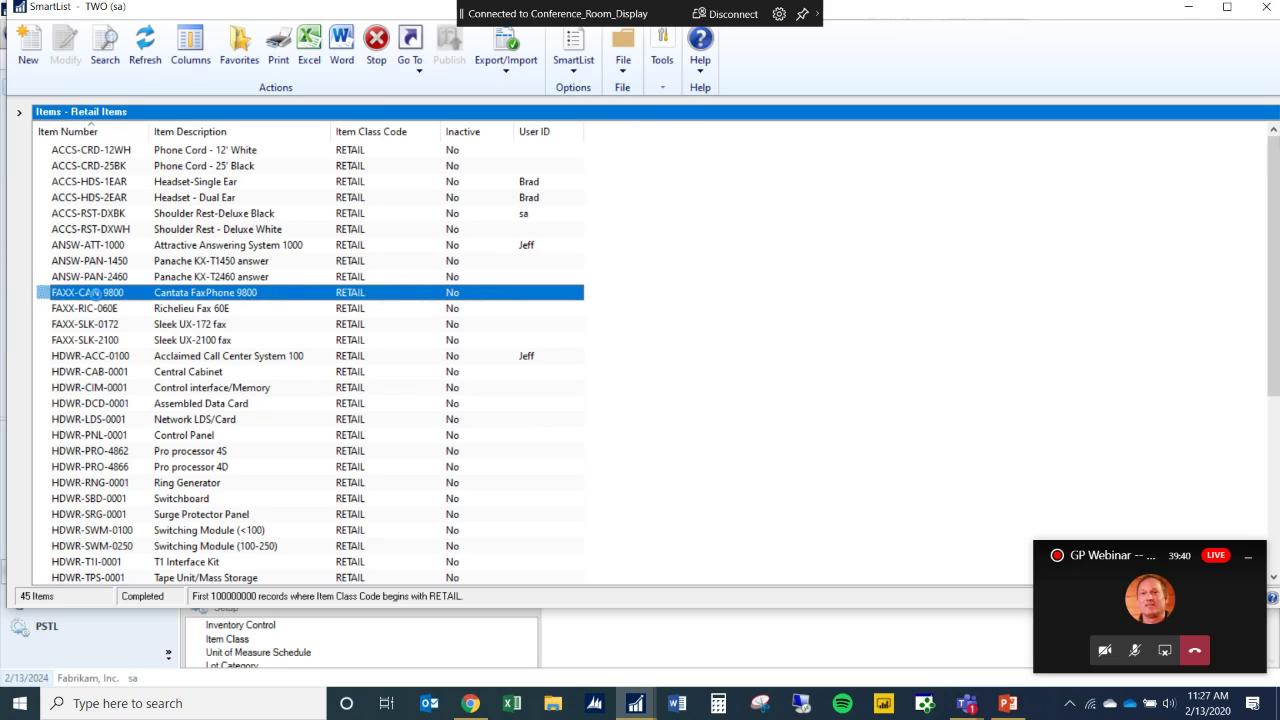
pyautogui.doubleClick(98, 298)
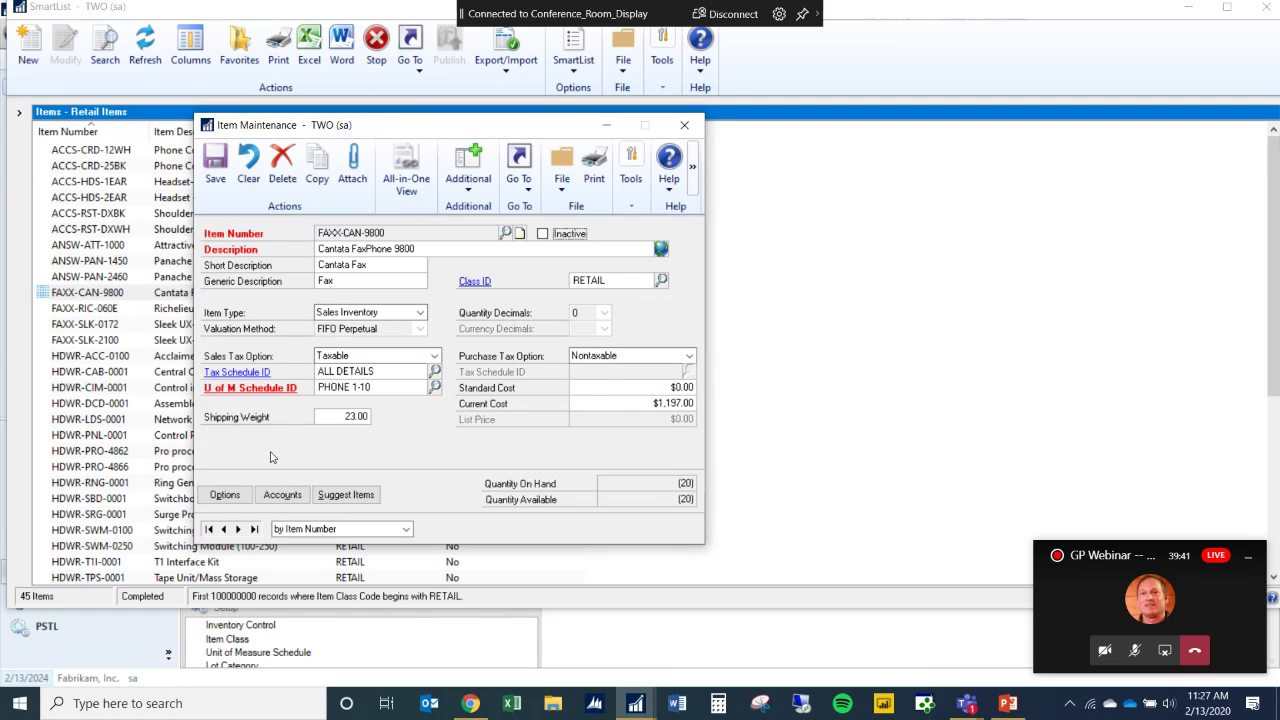
pyautogui.click(430, 357)
pyautogui.click(405, 394)
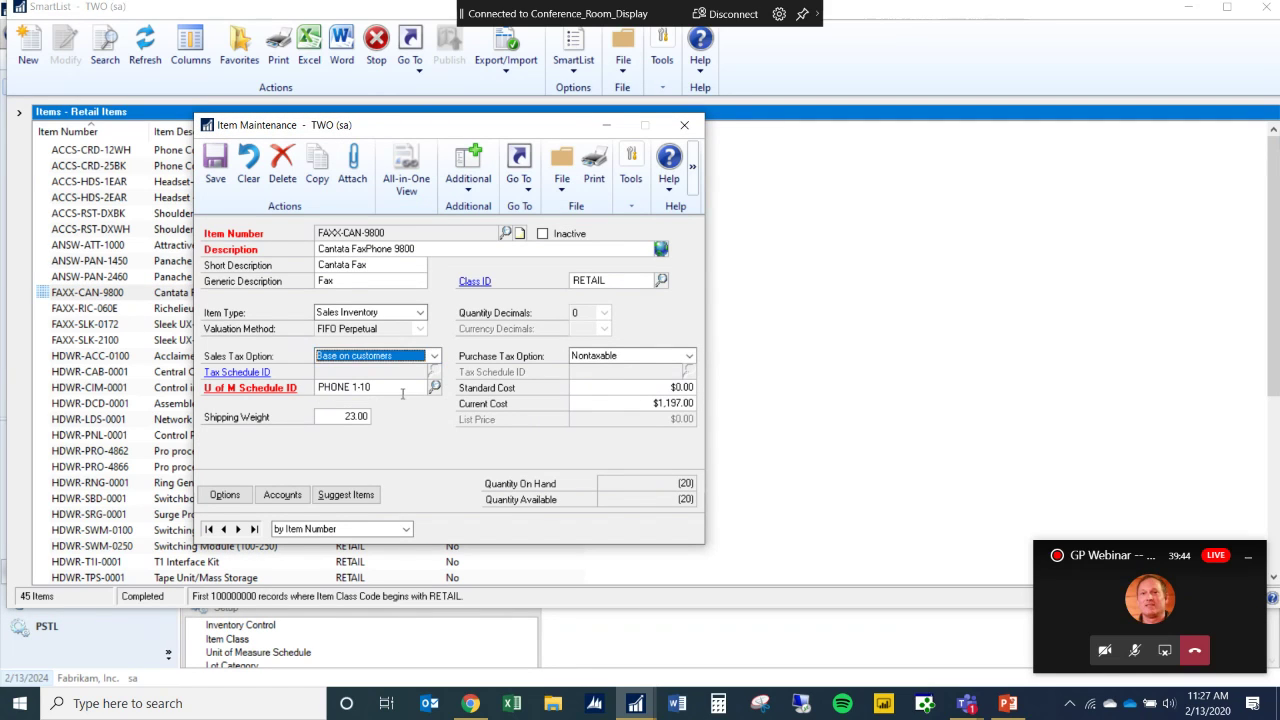
pyautogui.click(209, 180)
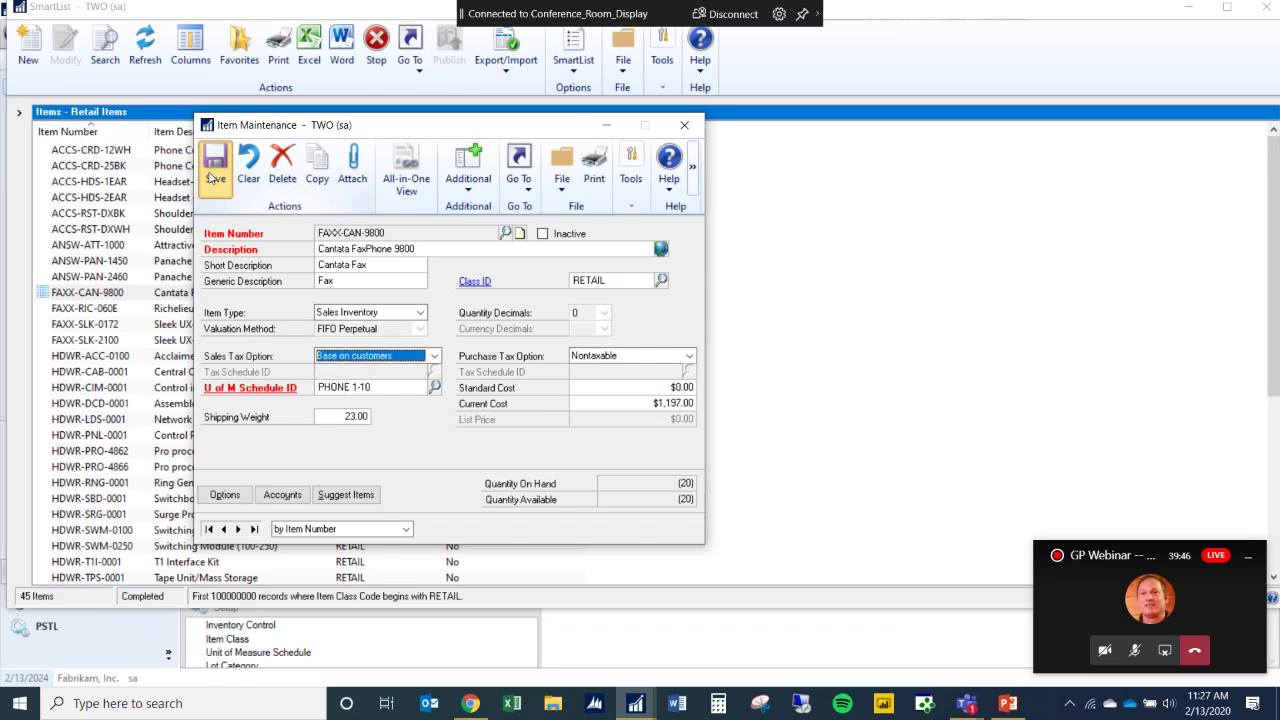
pyautogui.click(684, 126)
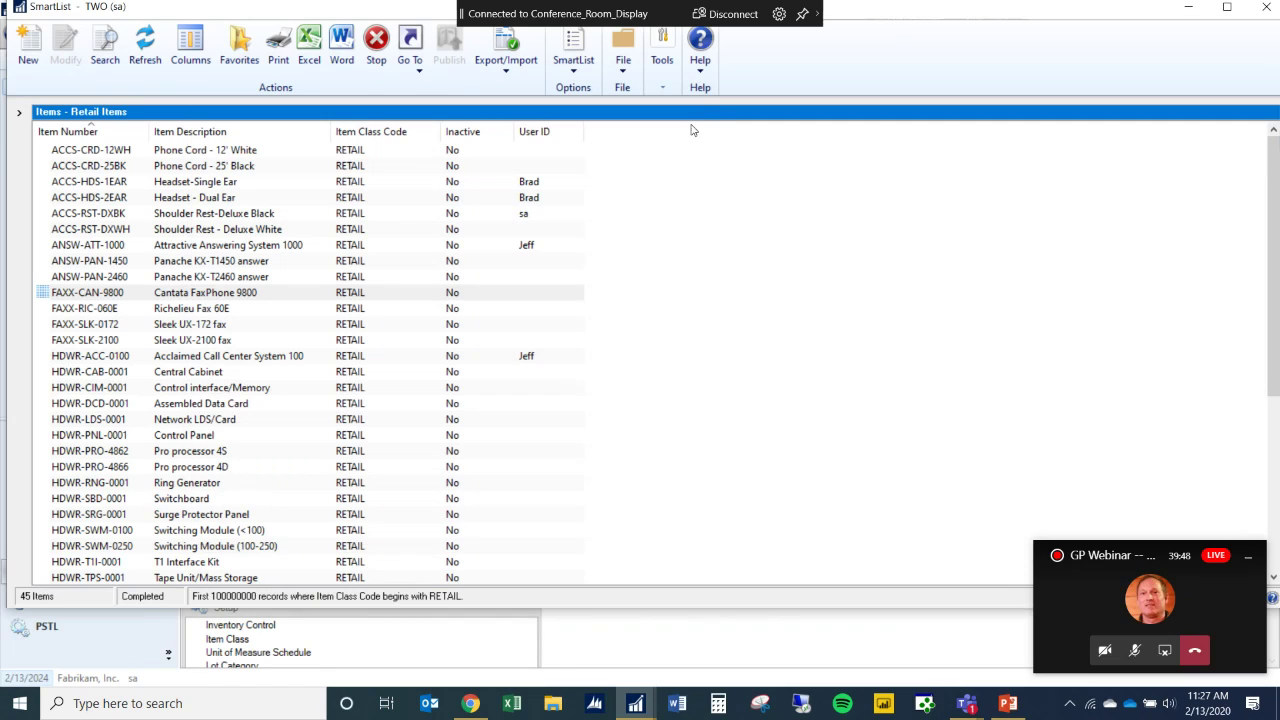
pyautogui.click(137, 55)
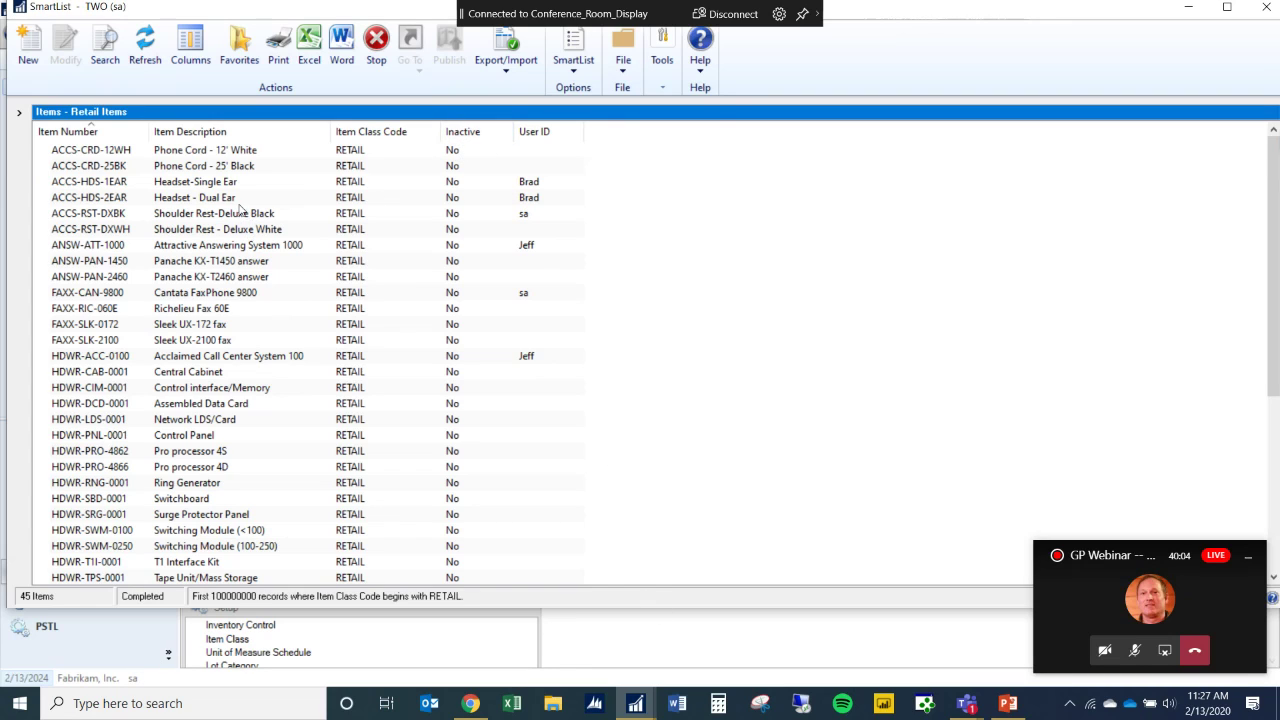
# Compare item ACCS-CRD-25BK's maintenance record with its SmartList row, and close both the item and SmartList.
pyautogui.doubleClick(183, 167)
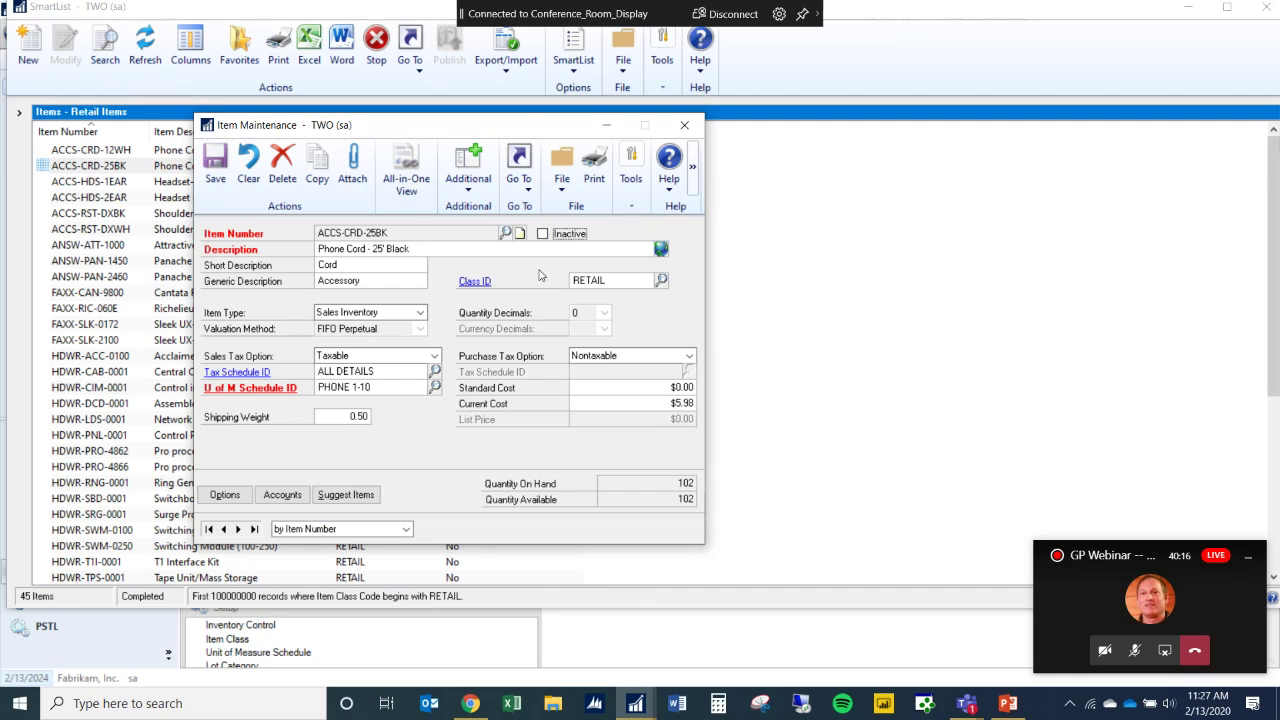
pyautogui.moveTo(528, 126); pyautogui.dragTo(543, 297)
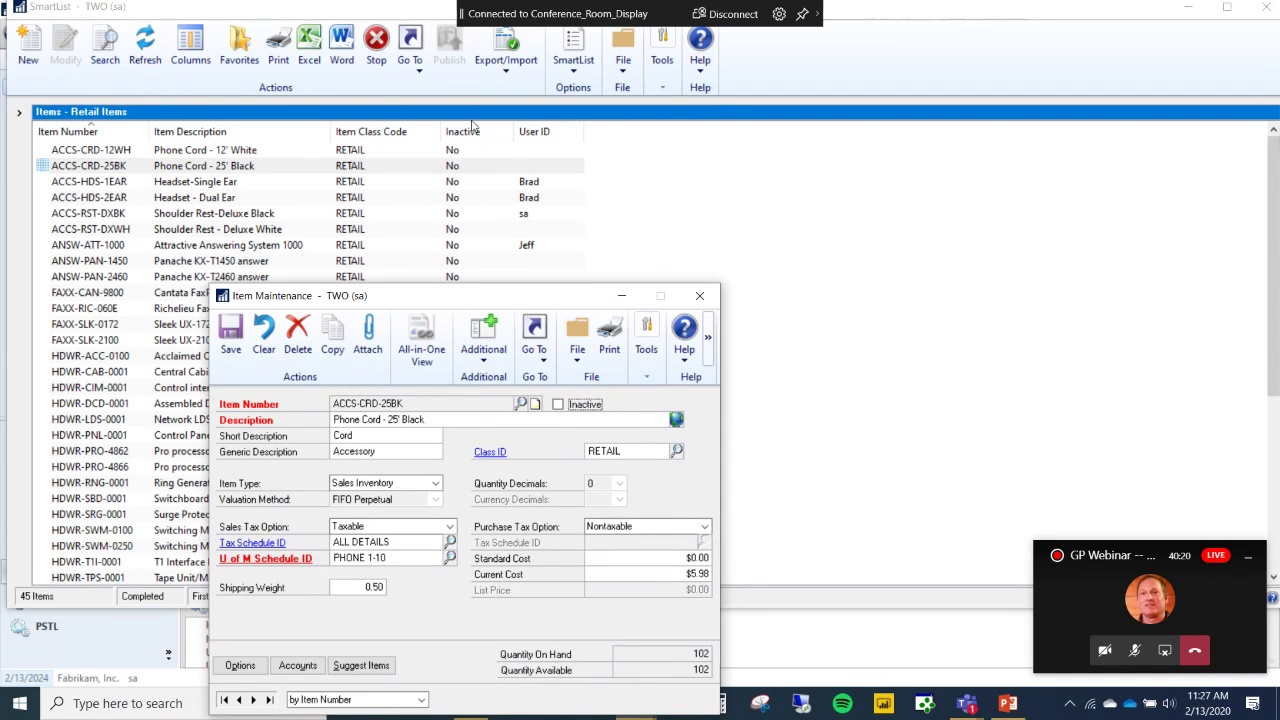
pyautogui.click(700, 298)
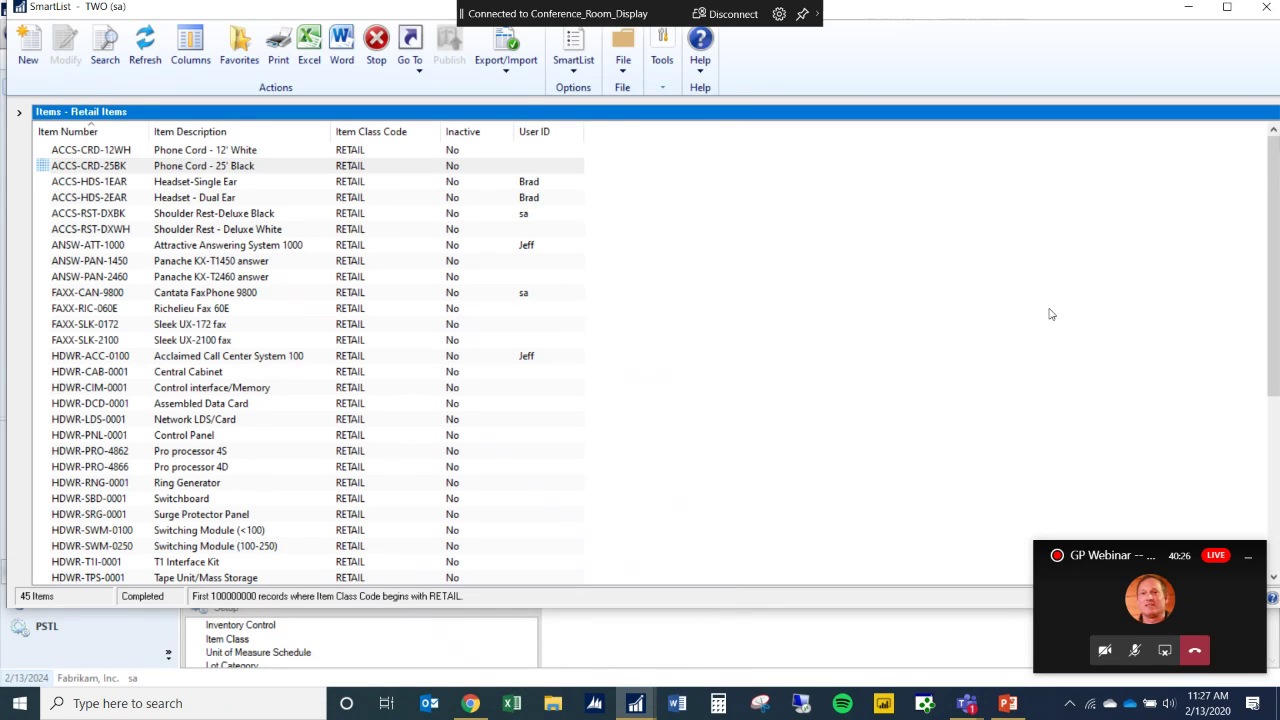
pyautogui.click(1266, 7)
# Open the HR & Payroll Check History inquiry and display the first employee's checks.
pyautogui.click(70, 600)
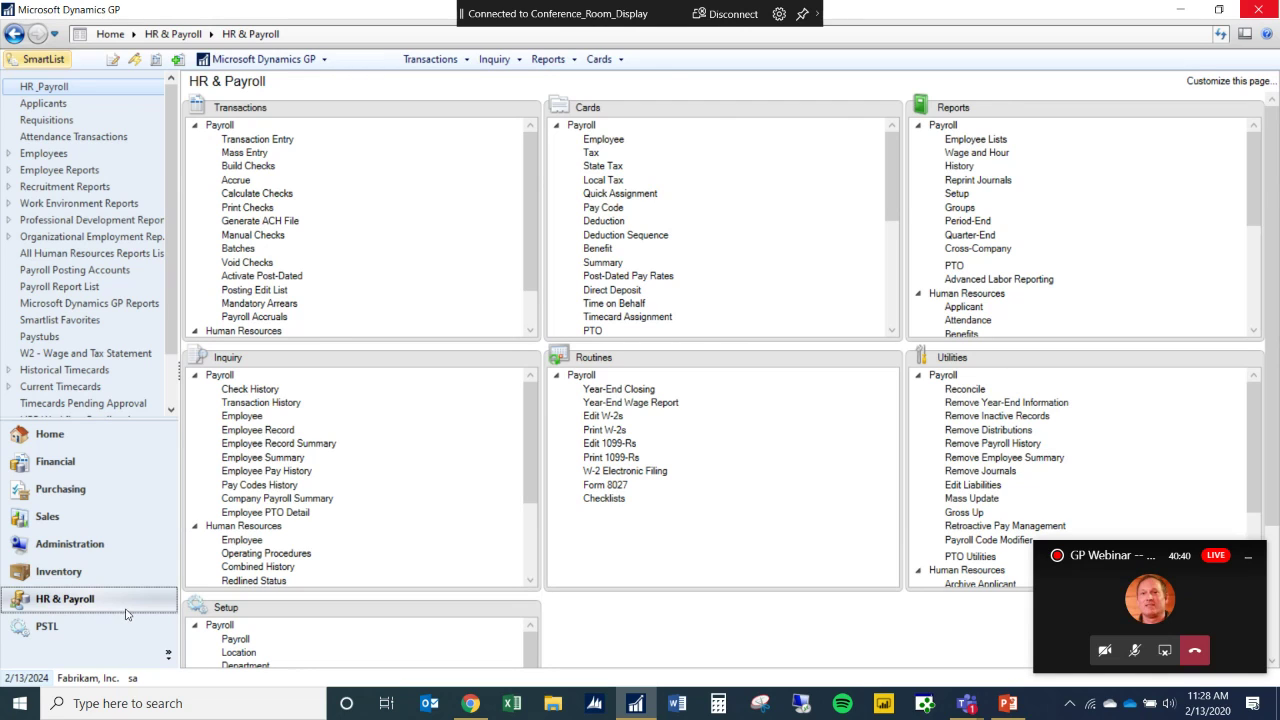
pyautogui.click(266, 392)
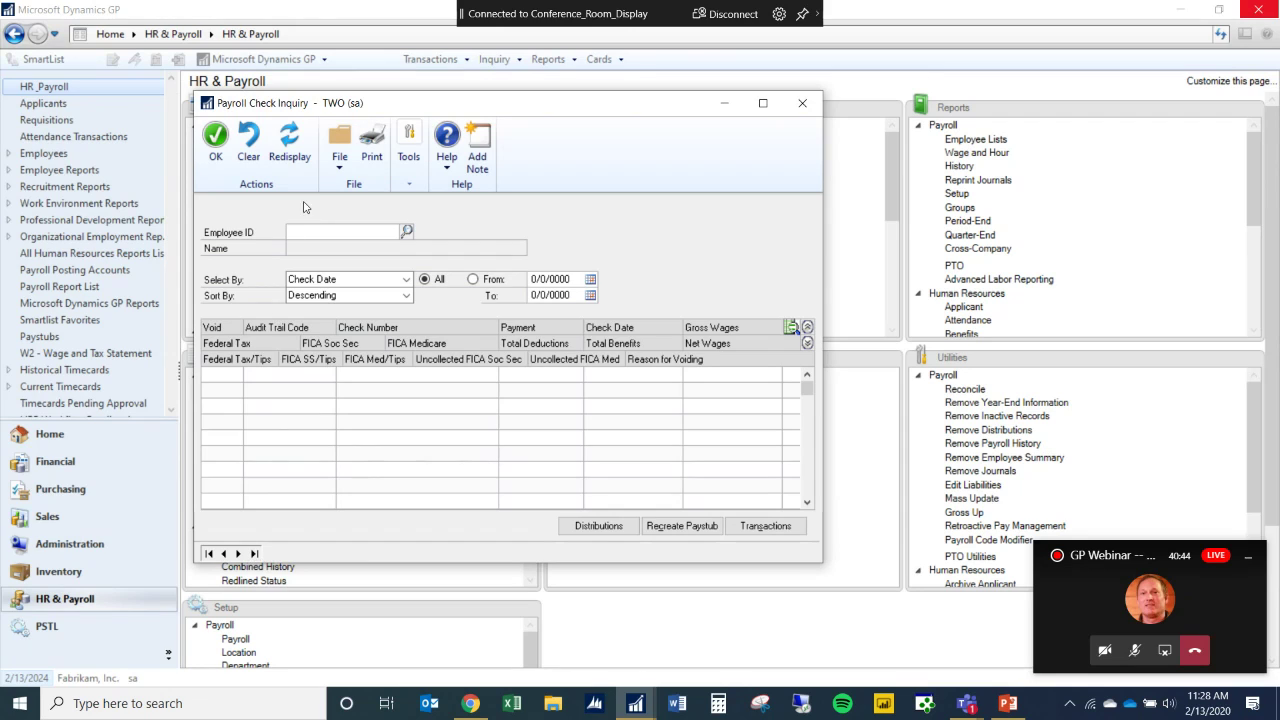
pyautogui.click(238, 554)
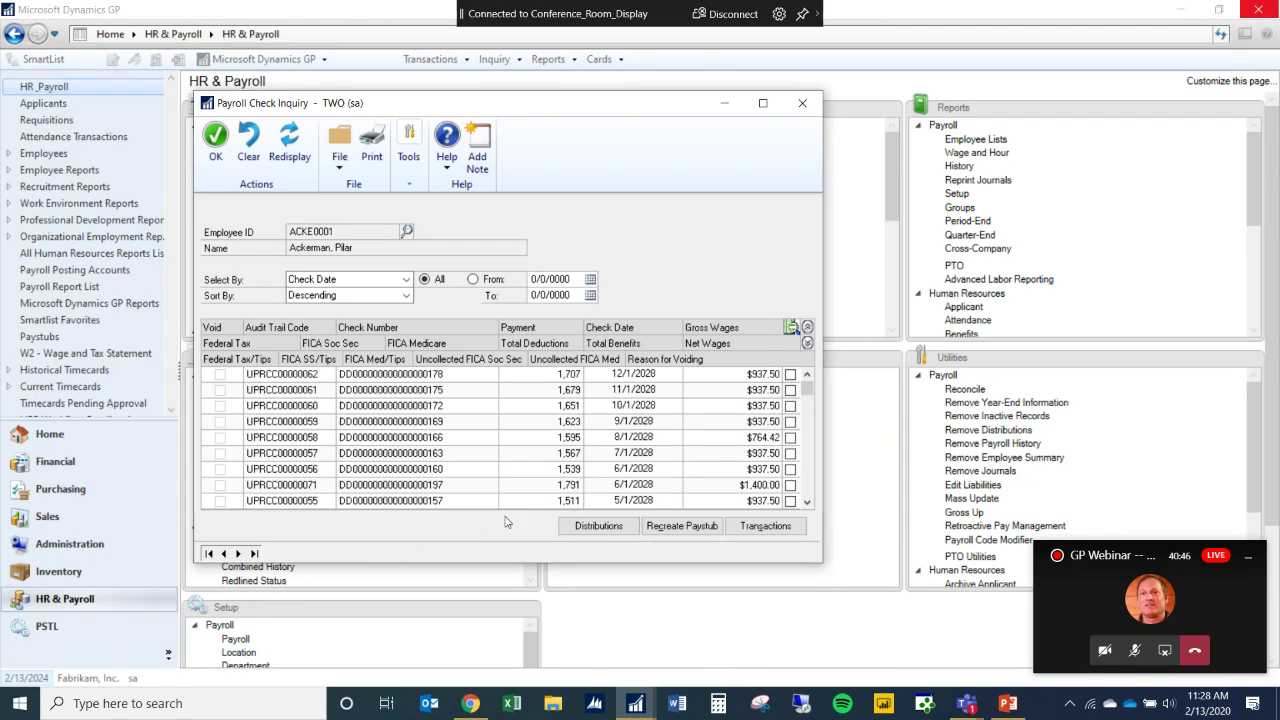
# Recreate the paystub for the employee's 12/1/2028 check on screen, review it, and close the check inquiry.
pyautogui.click(790, 375)
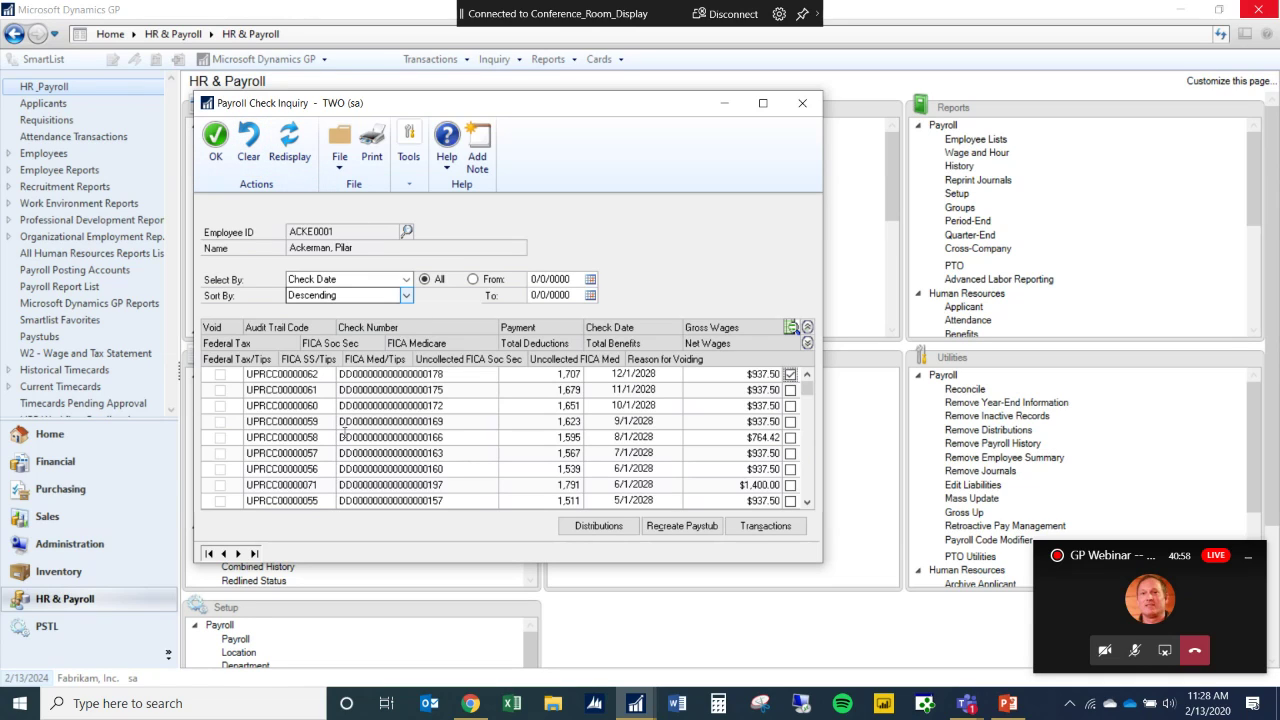
pyautogui.click(673, 535)
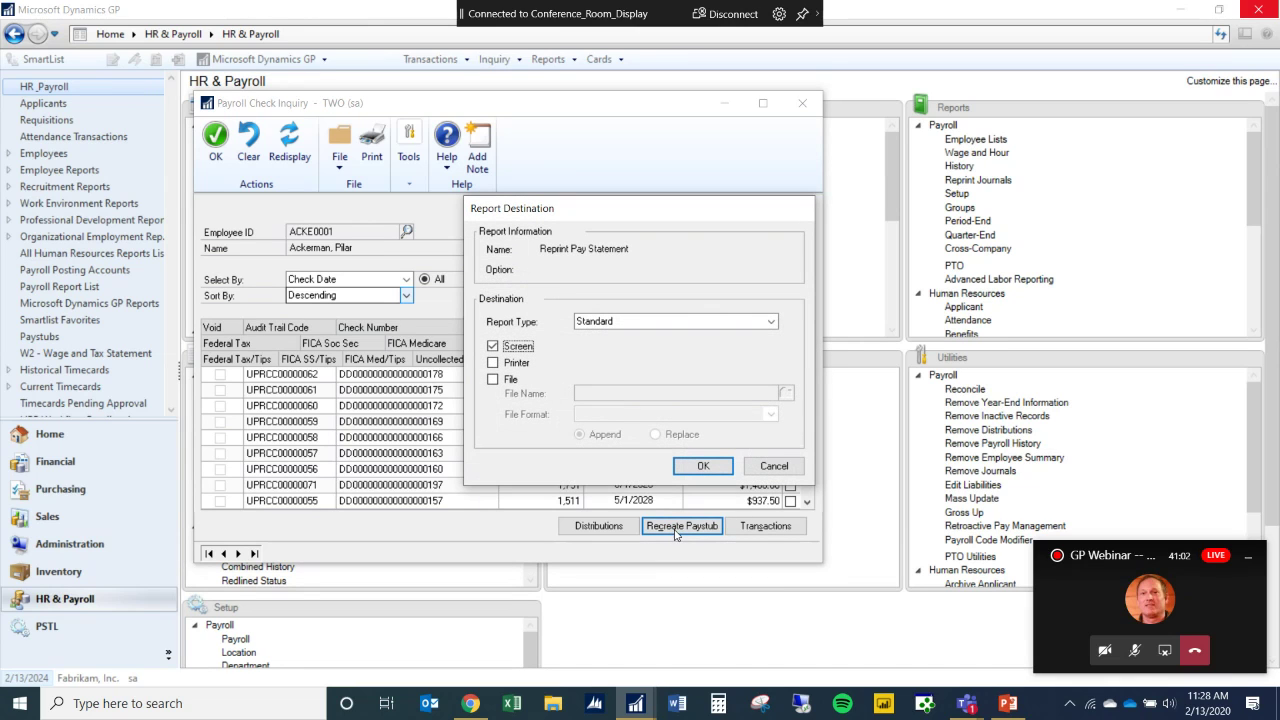
pyautogui.click(703, 466)
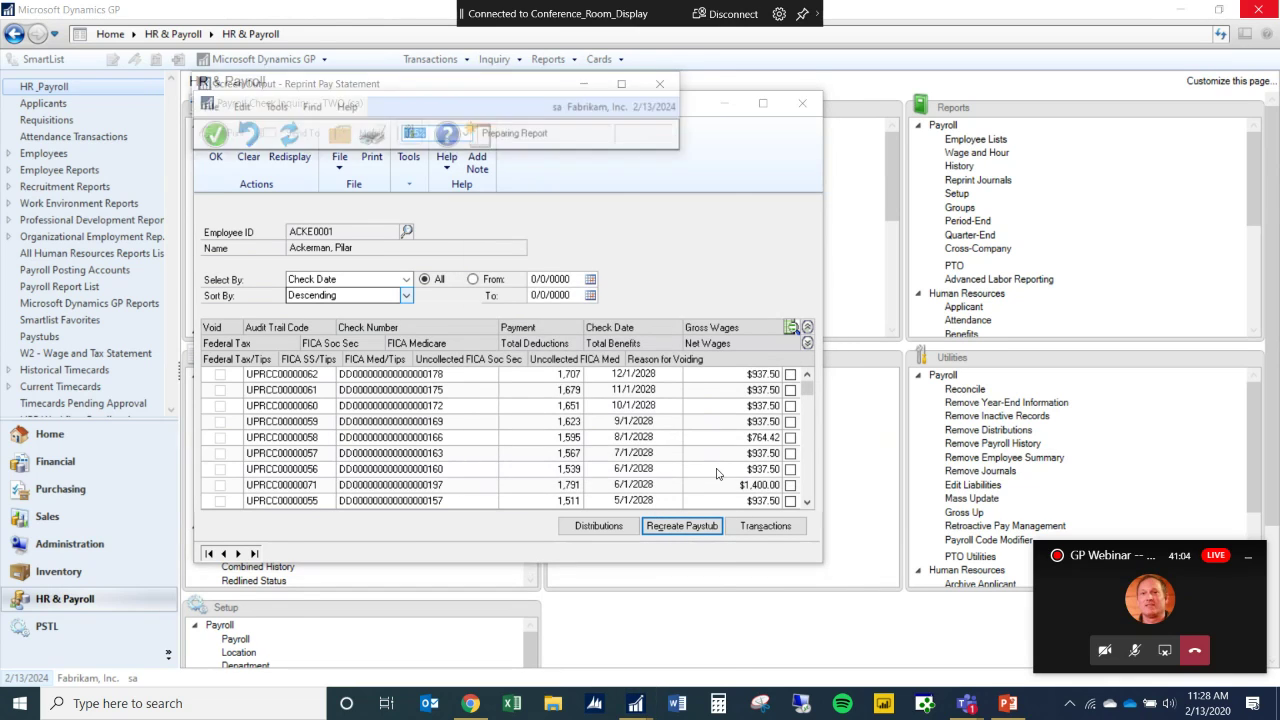
pyautogui.click(655, 85)
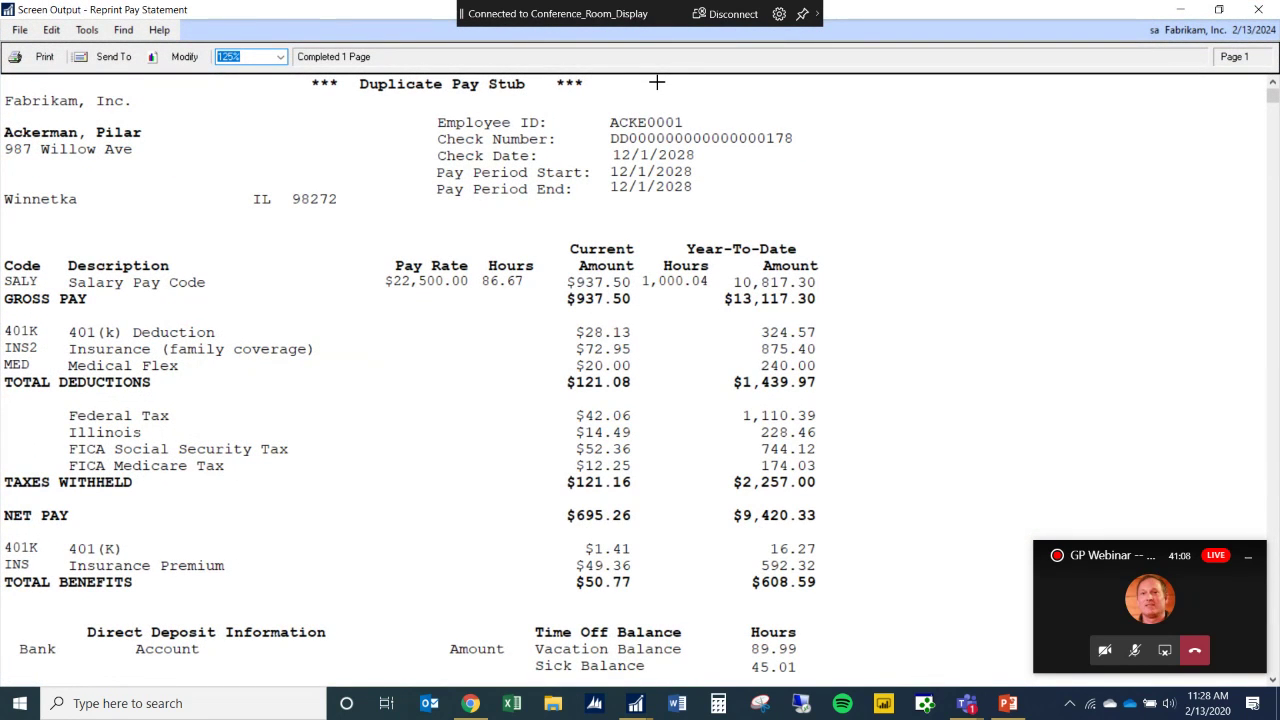
pyautogui.scroll(-3, 489, 380)
pyautogui.scroll(3, 490, 385)
pyautogui.click(1258, 9)
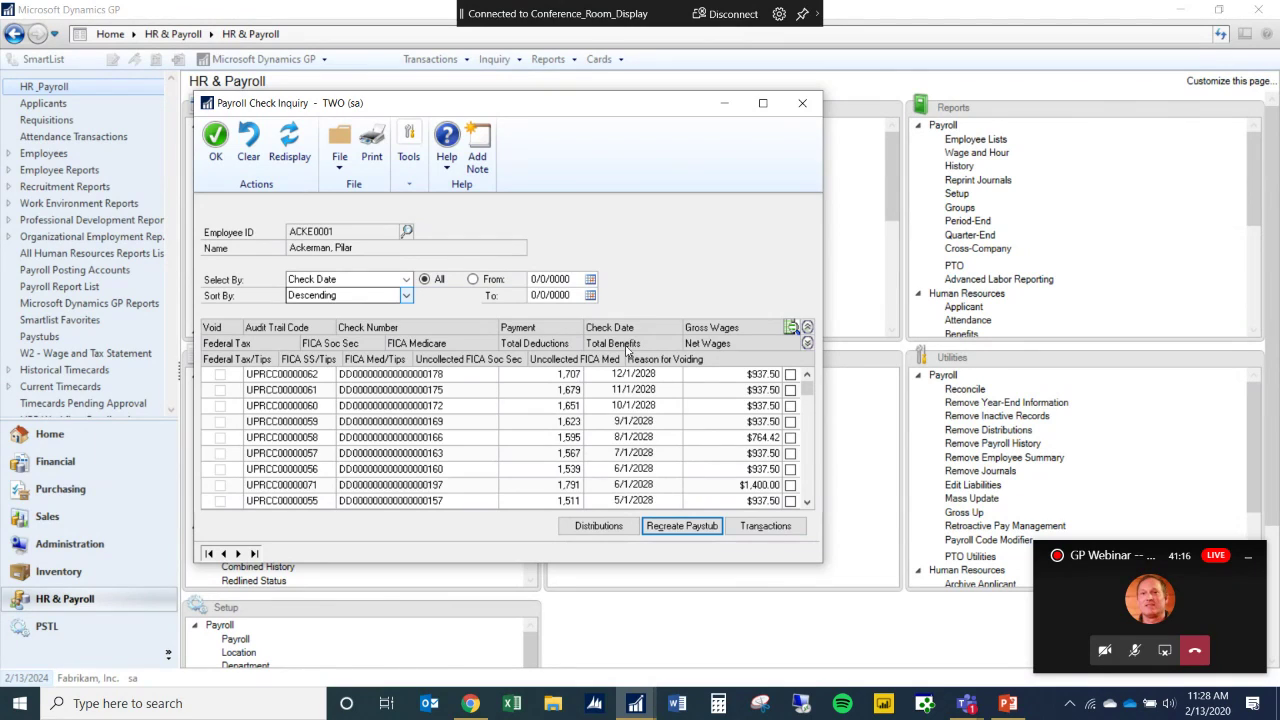
pyautogui.click(799, 103)
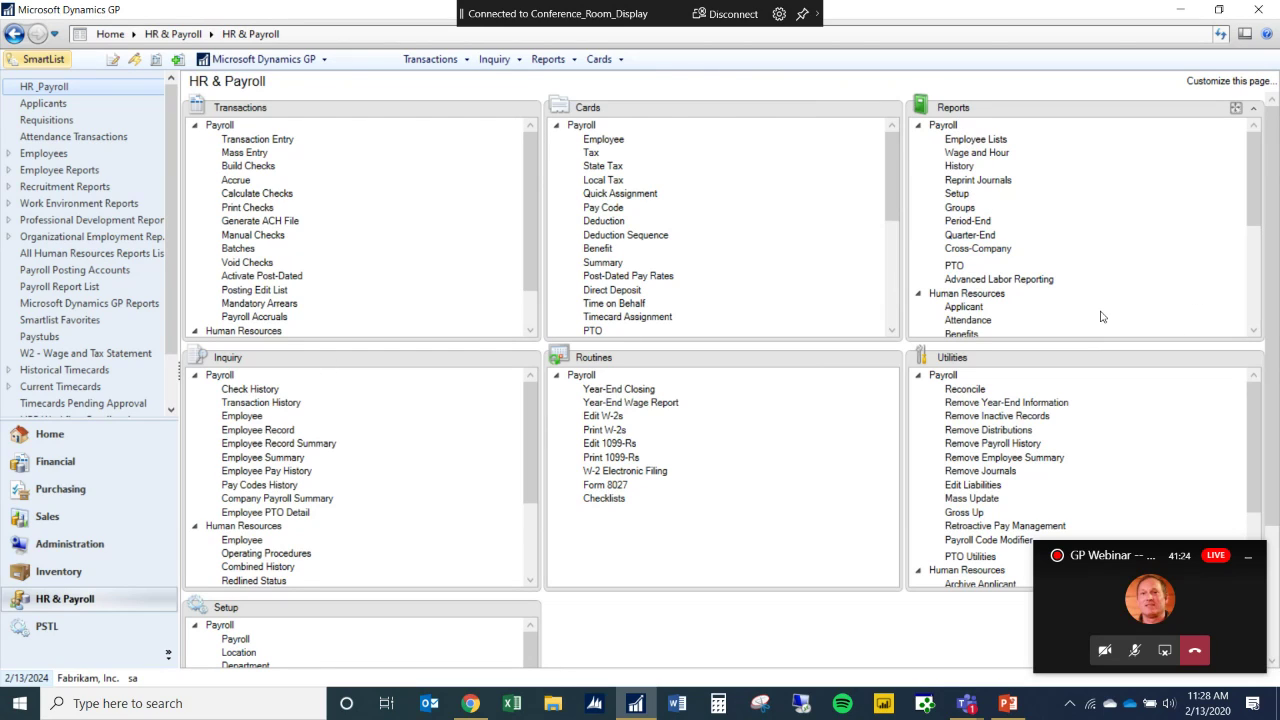
# Open the payroll Reprint Journals, choose the Reprint Pay Statement report, and open its Reprint option for modification.
pyautogui.click(988, 184)
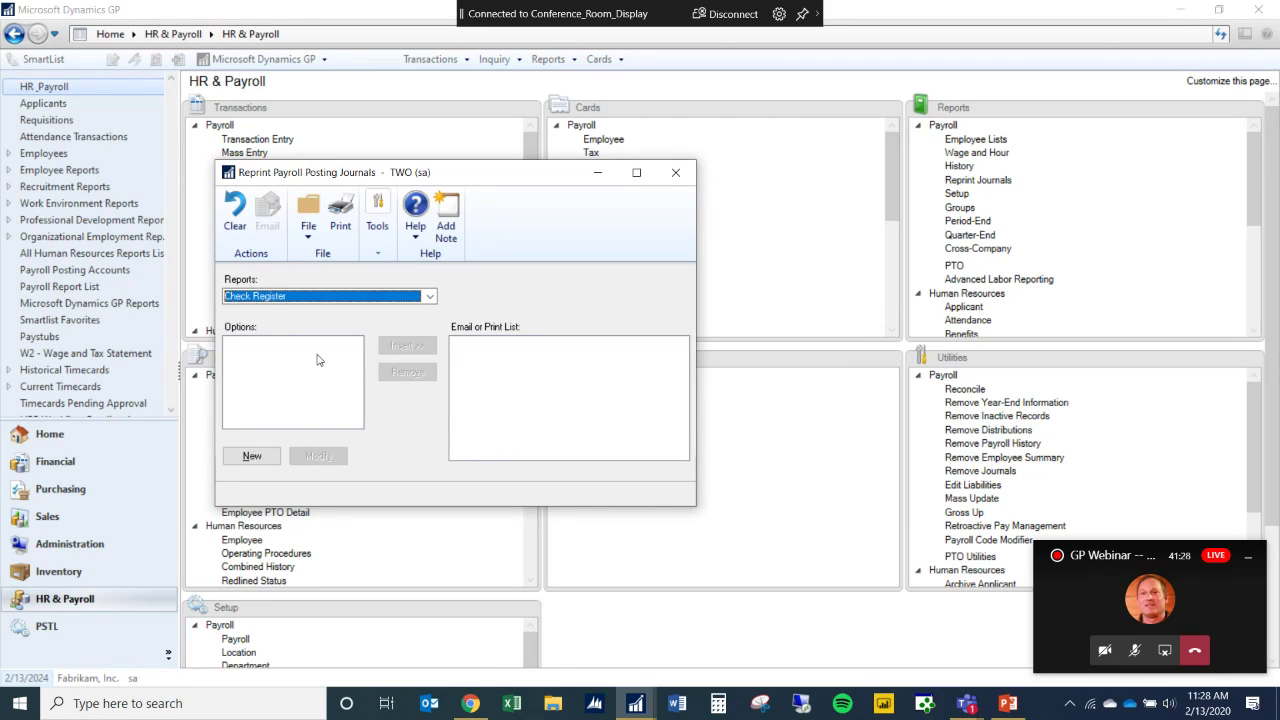
pyautogui.click(429, 296)
pyautogui.moveTo(431, 325); pyautogui.dragTo(431, 360)
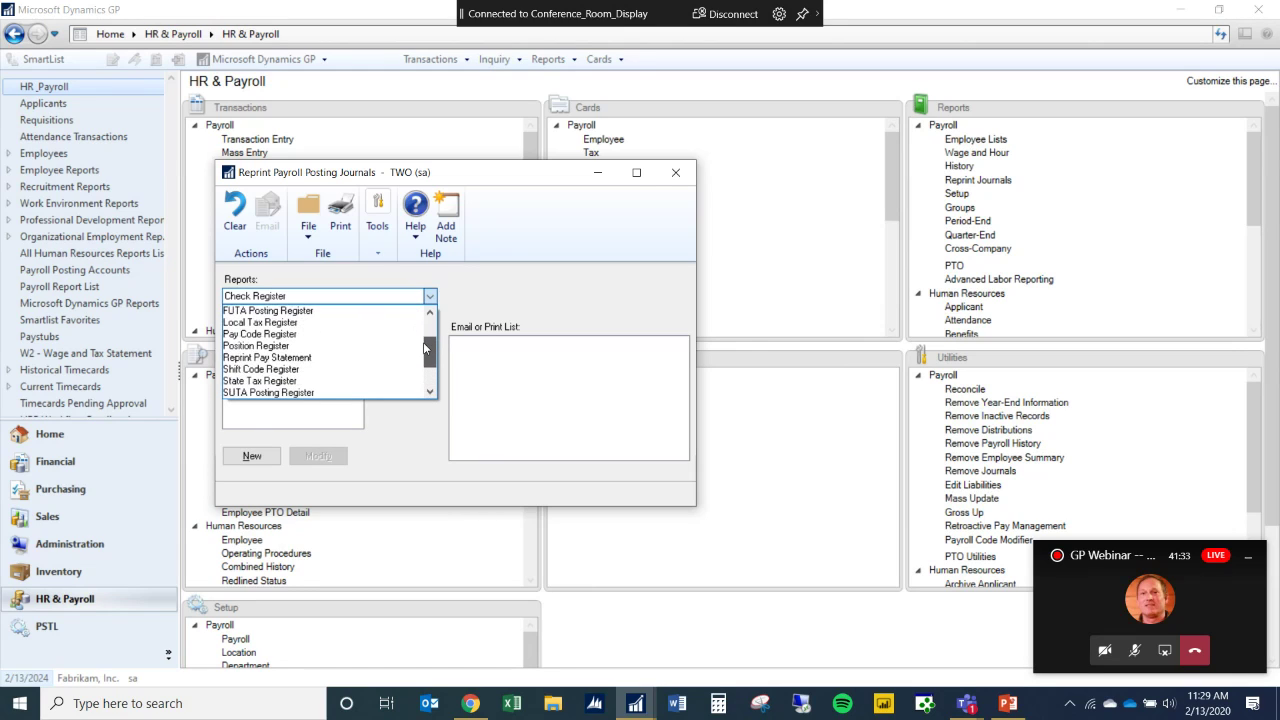
pyautogui.click(246, 358)
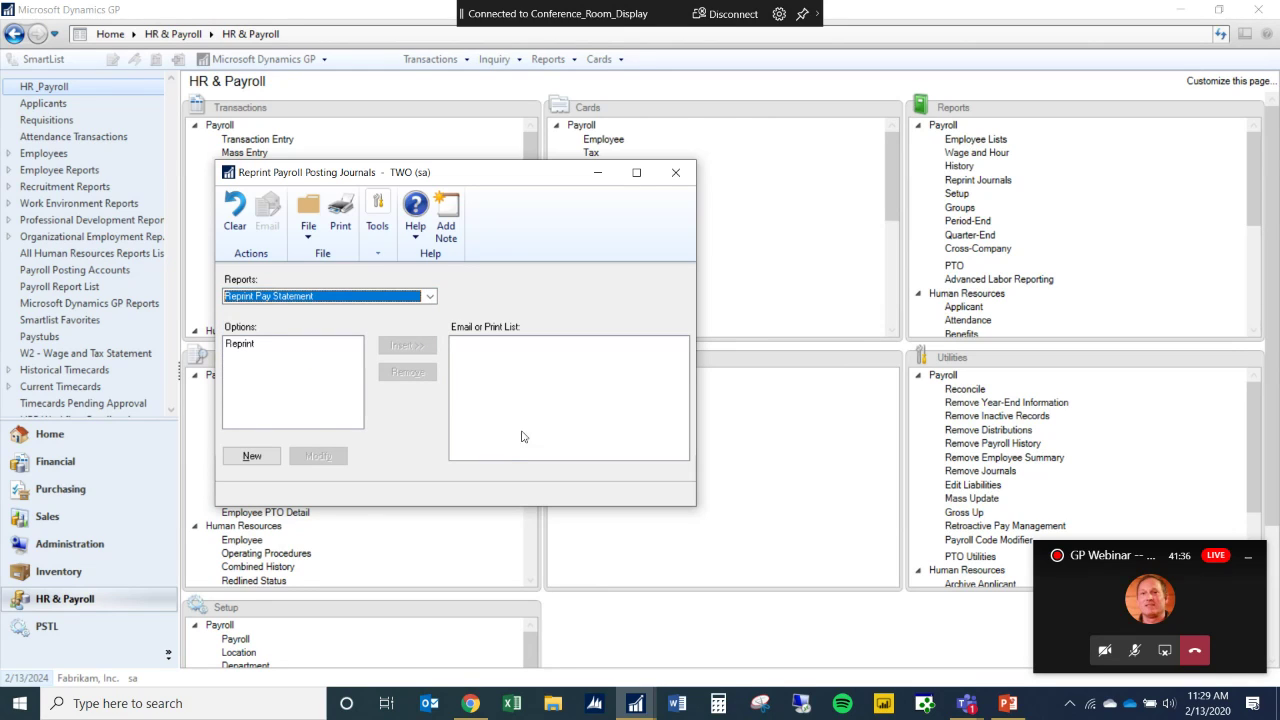
pyautogui.click(243, 345)
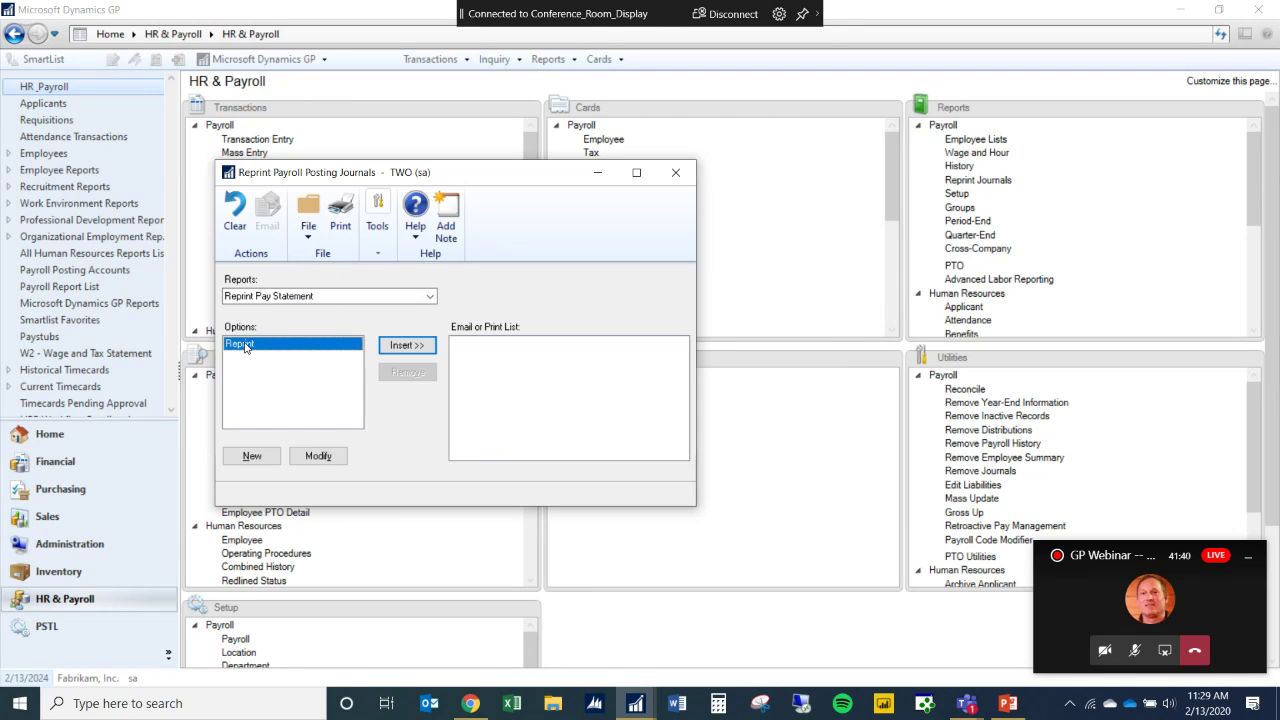
pyautogui.click(318, 455)
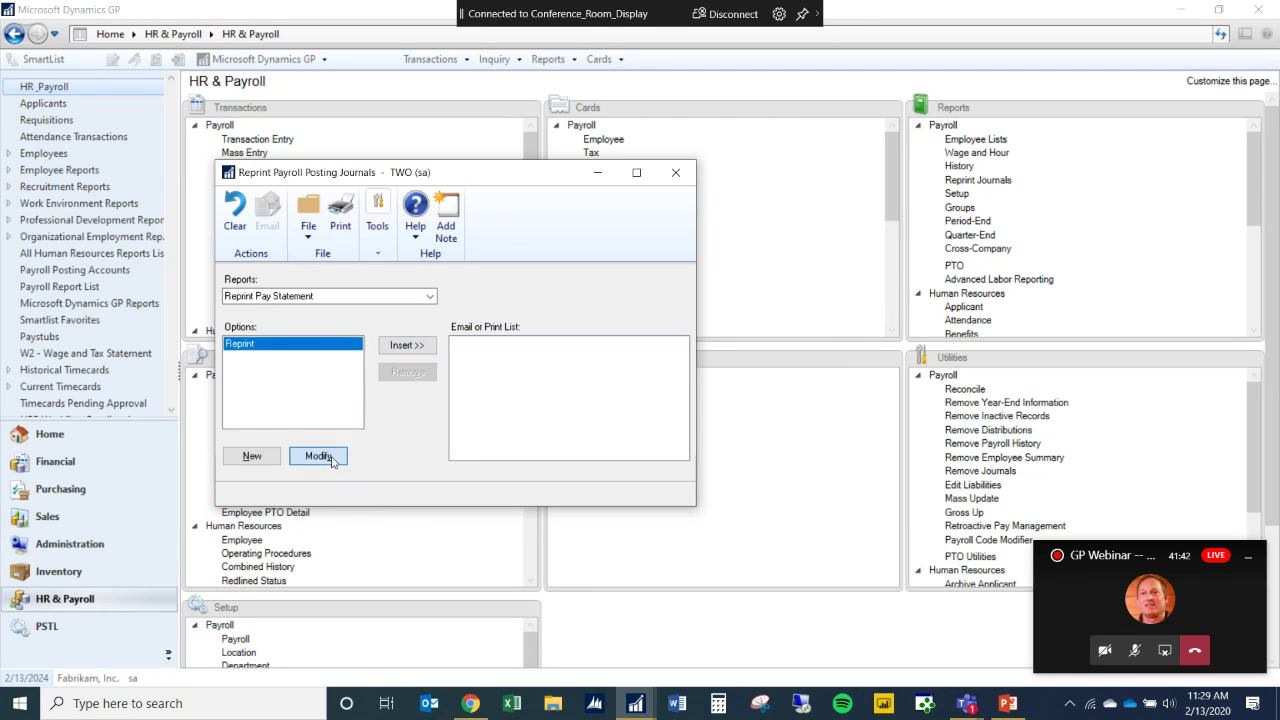
# Look through the payroll audit trail codes without choosing one, and accept Screen as the pay statement report's destination.
pyautogui.click(435, 255)
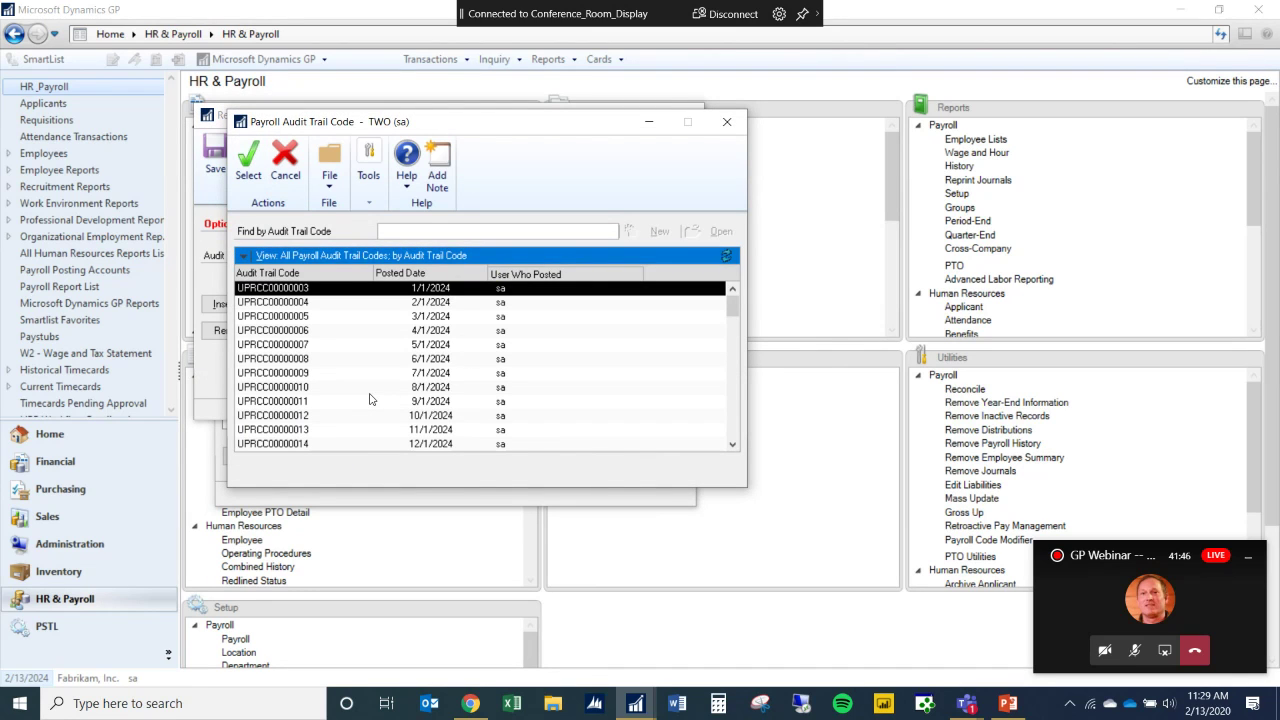
pyautogui.click(727, 121)
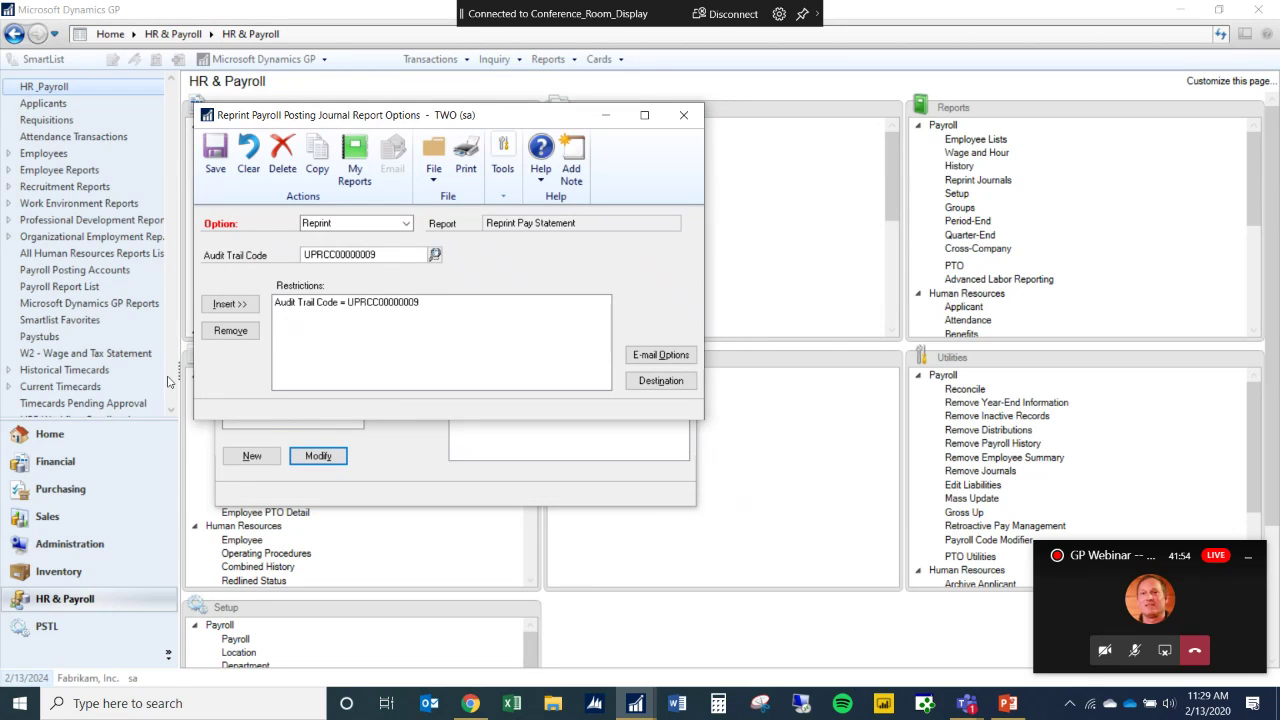
pyautogui.click(653, 386)
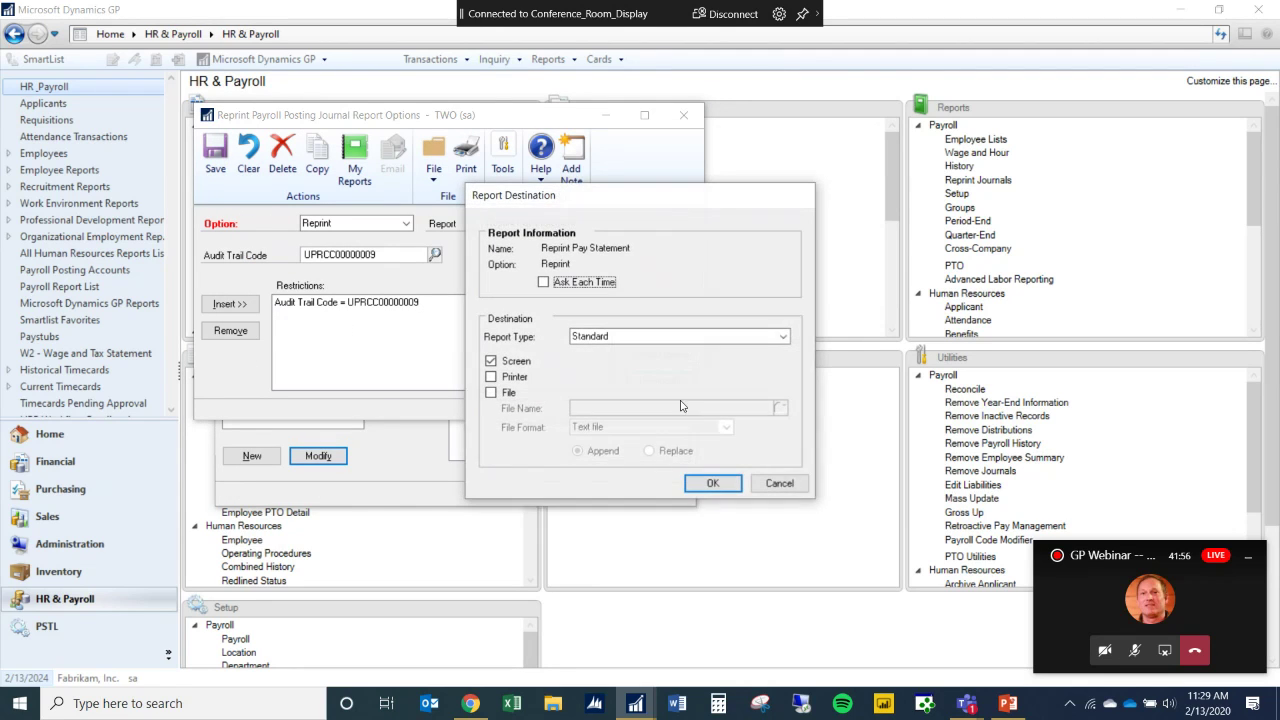
pyautogui.click(702, 486)
# Print the pay statements for audit trail code UPRCC00000009 to the screen, review them, and close the reprint windows.
pyautogui.click(467, 152)
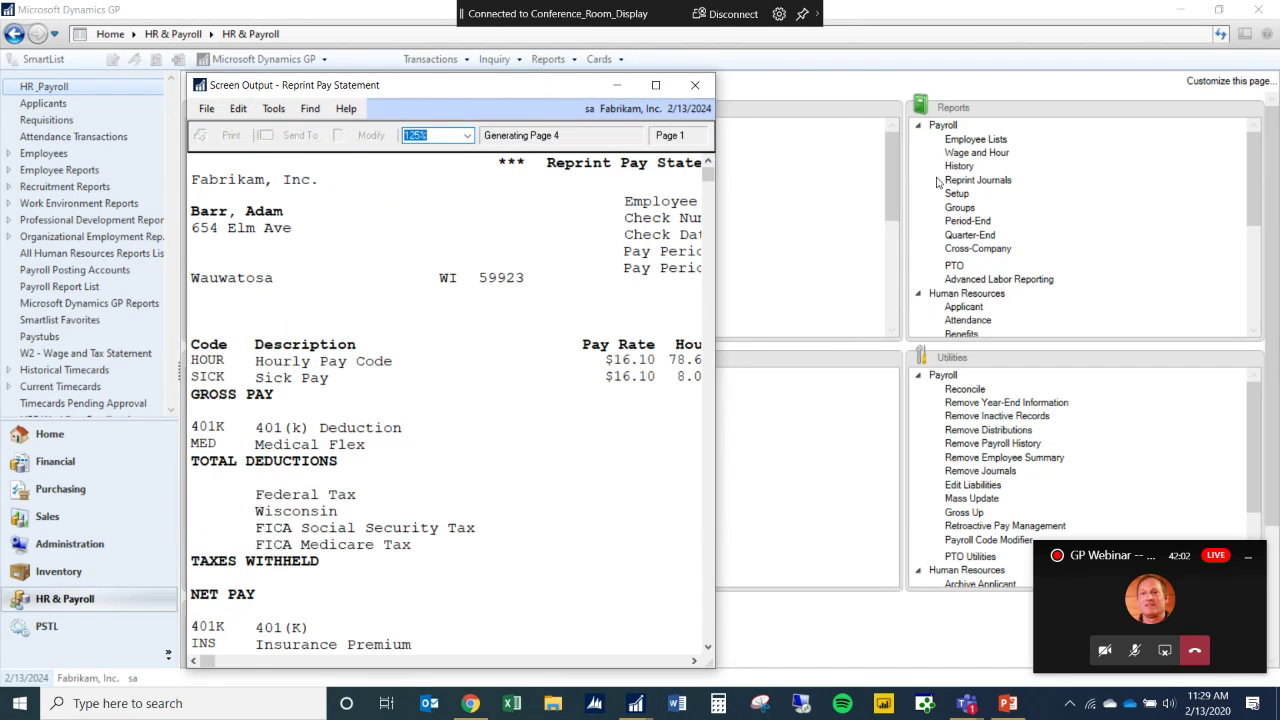
pyautogui.click(657, 86)
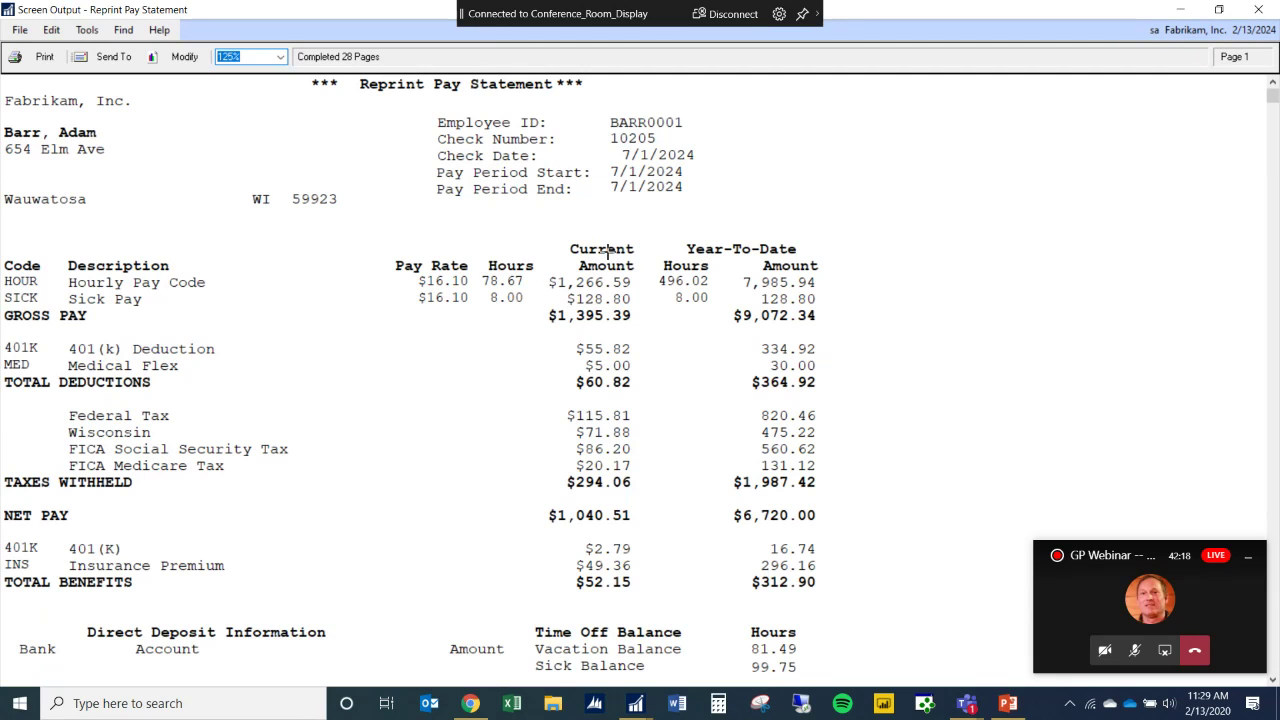
pyautogui.click(1257, 9)
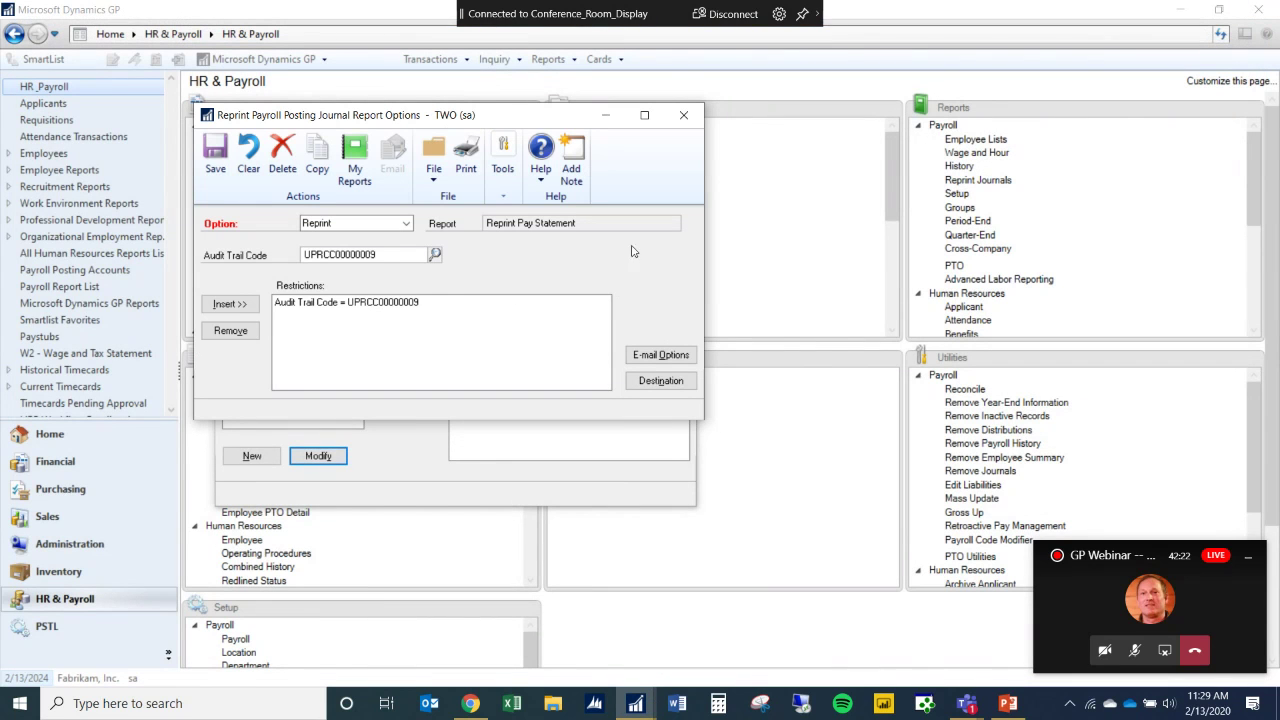
pyautogui.click(688, 117)
pyautogui.click(645, 400)
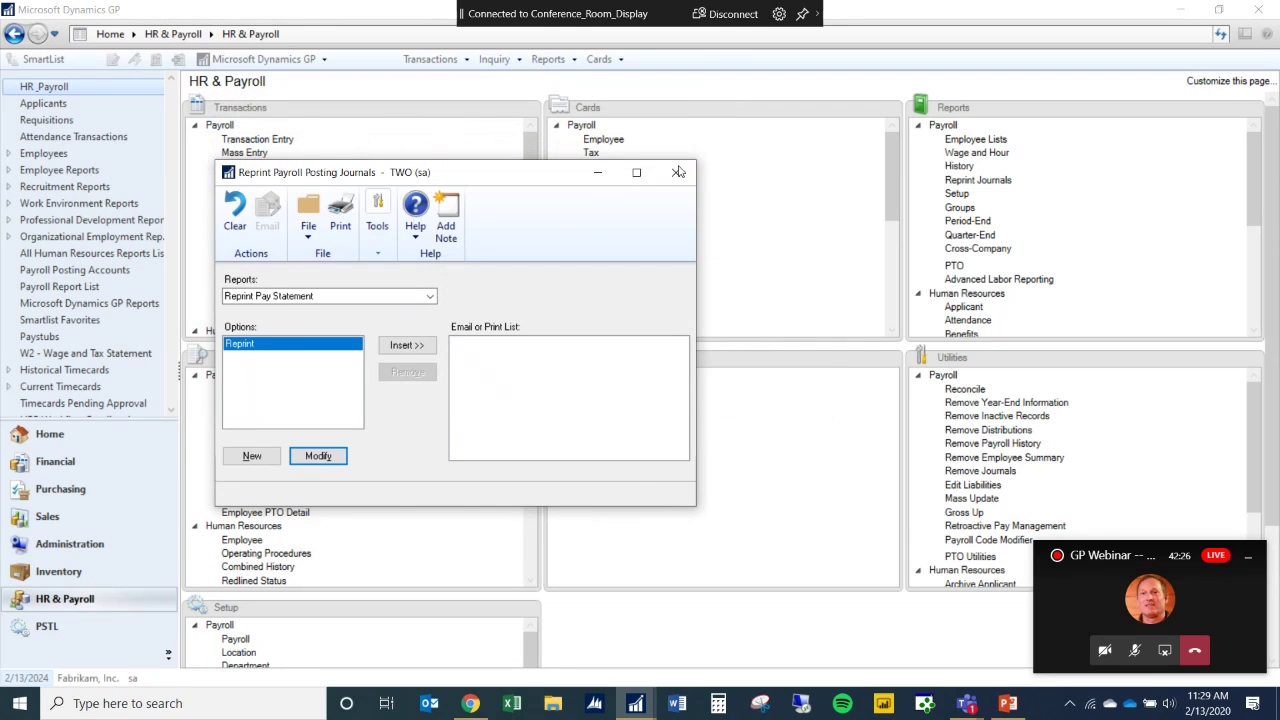
pyautogui.click(679, 169)
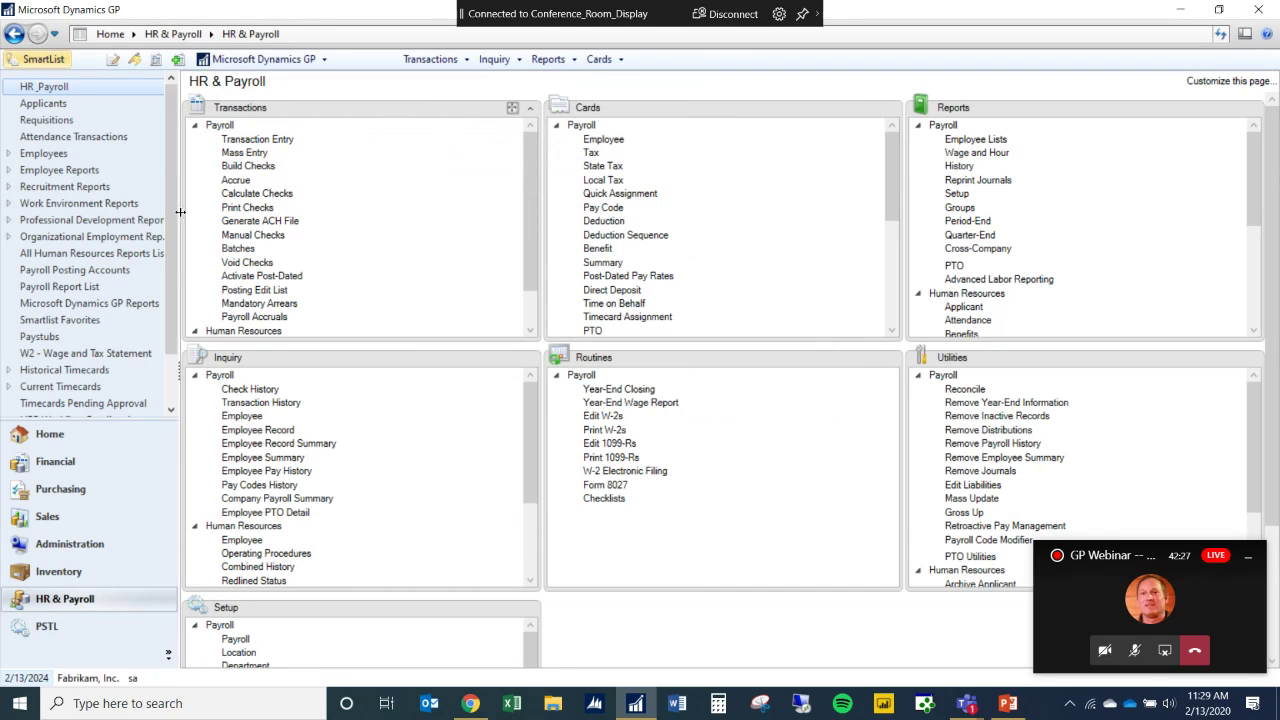
# Open the payroll check build and load the BONUS default ID.
pyautogui.click(268, 166)
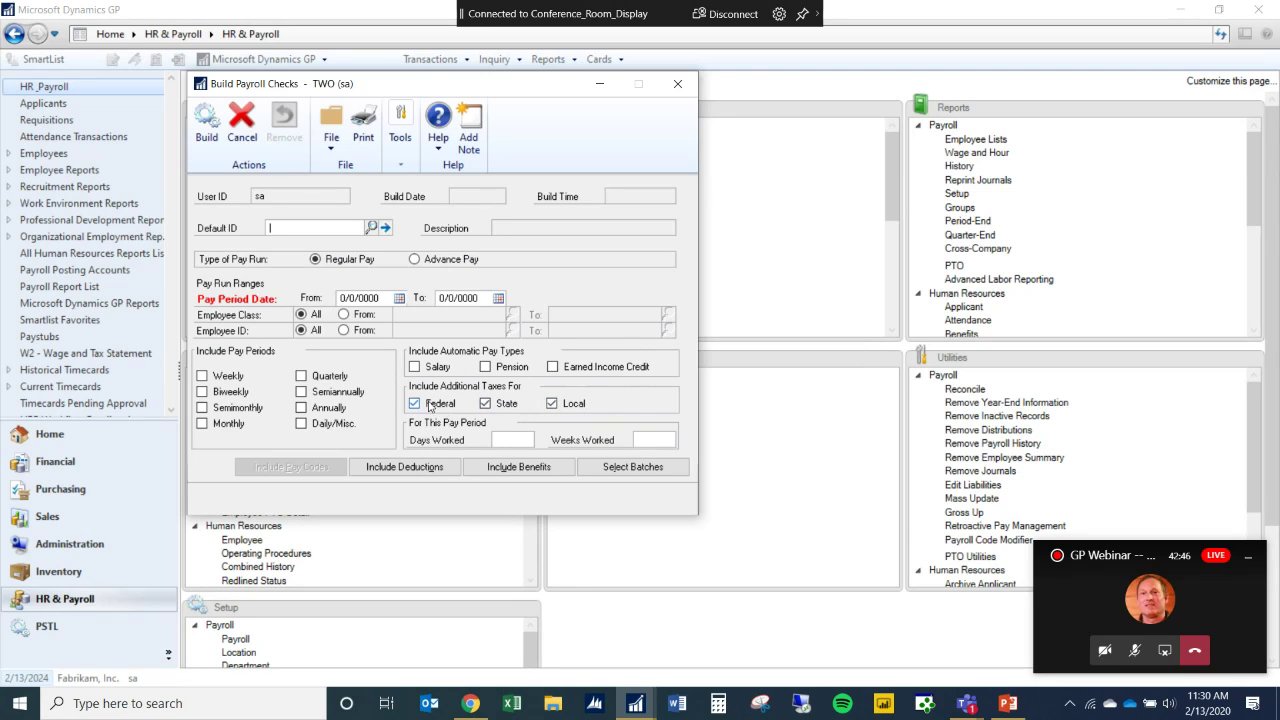
pyautogui.click(371, 228)
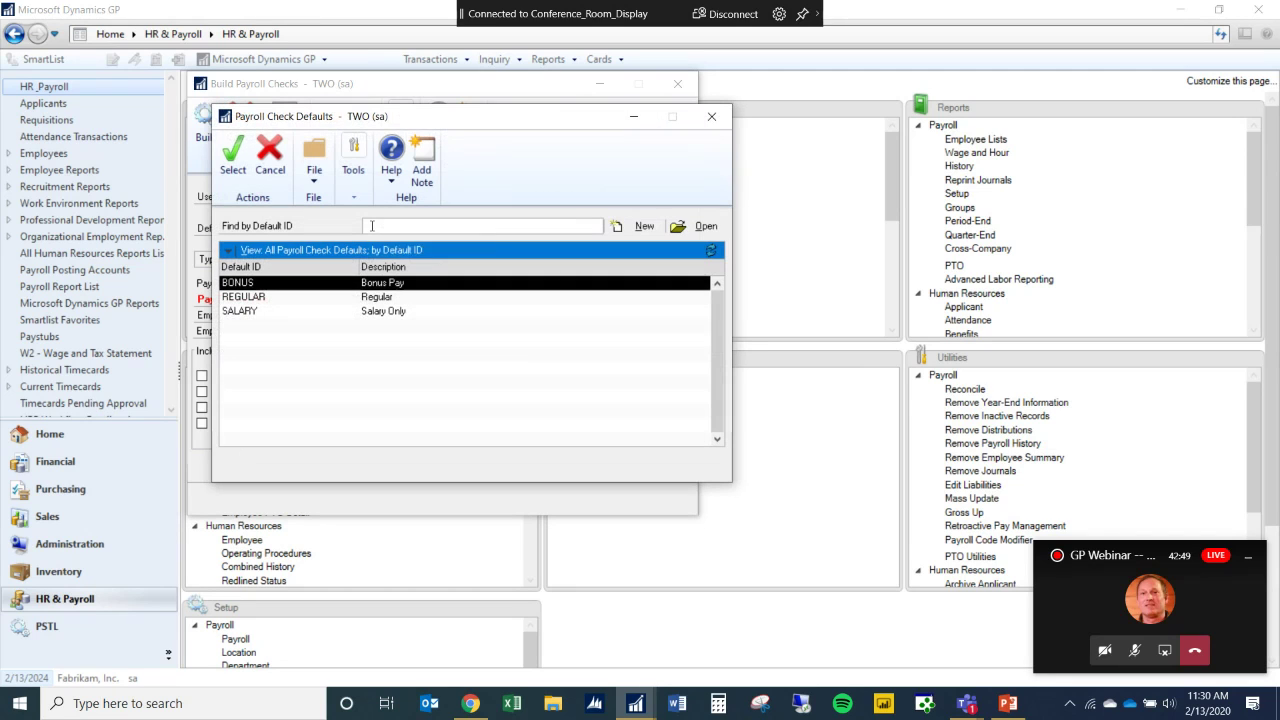
pyautogui.doubleClick(264, 284)
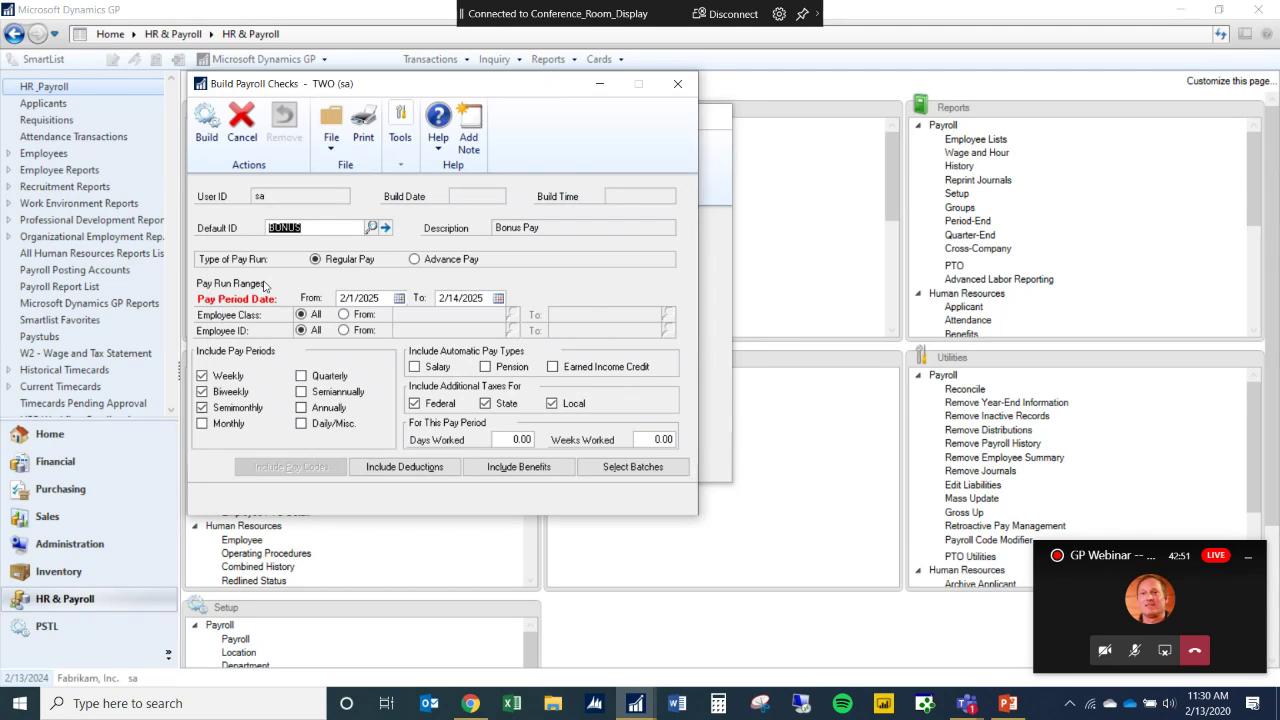
# Exclude additional federal, state and local taxes from the bonus pay run, and close the check build window.
pyautogui.click(415, 404)
pyautogui.click(486, 404)
pyautogui.click(553, 404)
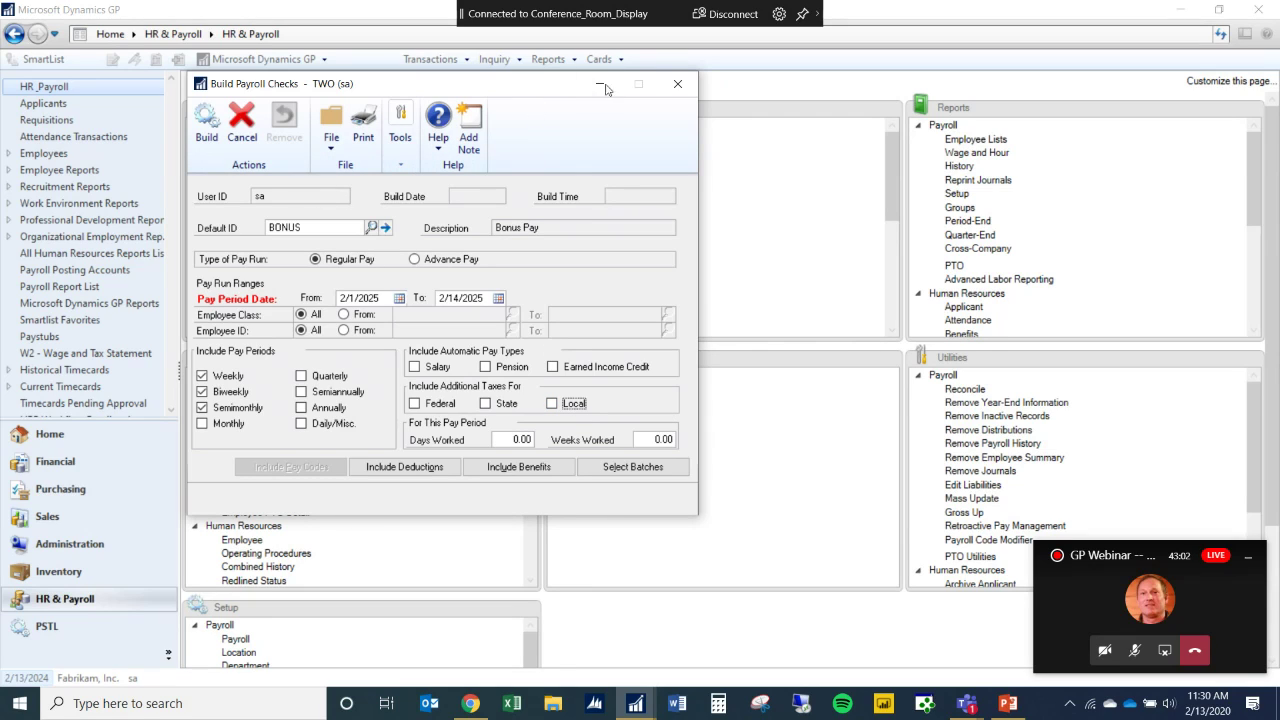
pyautogui.click(679, 83)
pyautogui.click(639, 399)
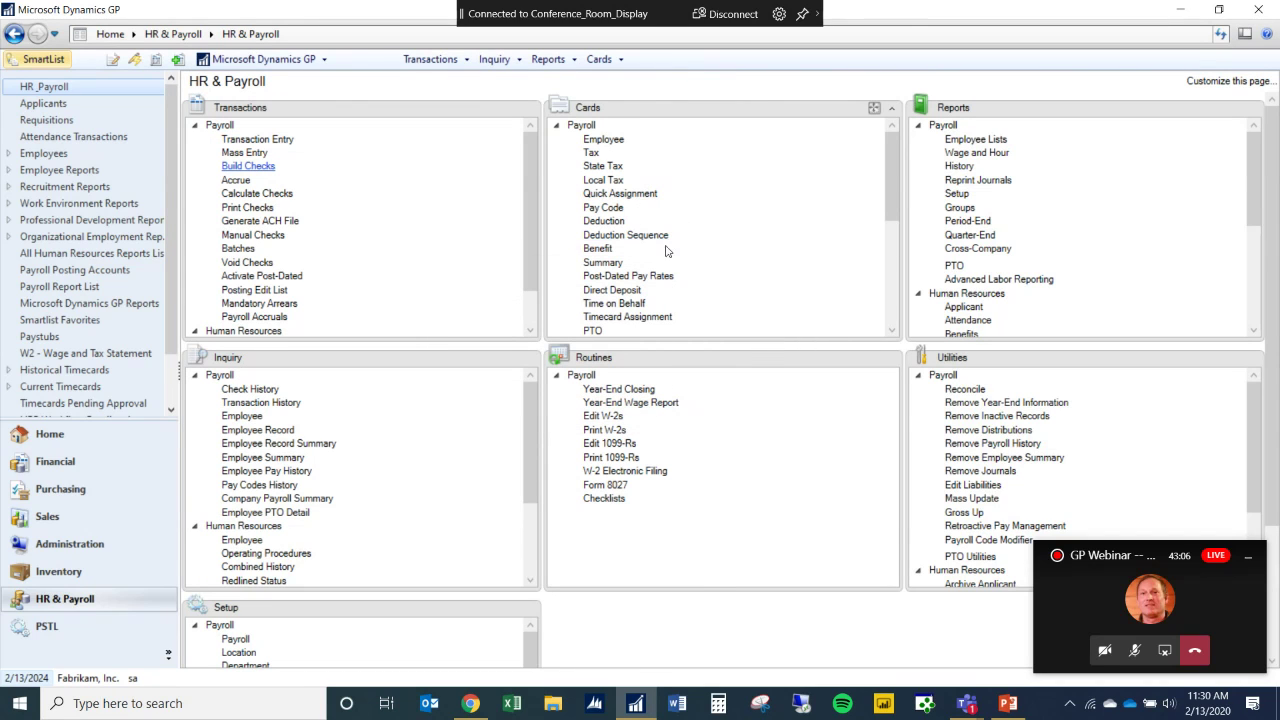
# Open the payroll Quick Assignment for the first employee, look at the available code types, and close the window.
pyautogui.click(621, 199)
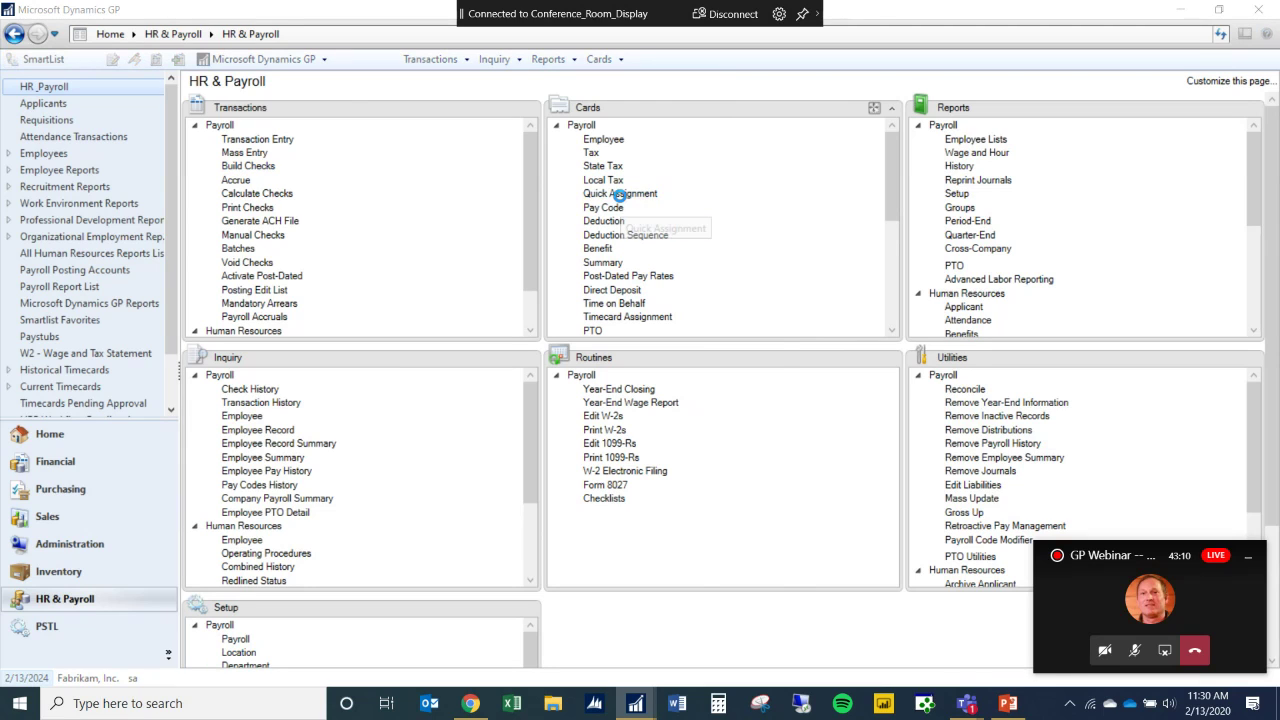
pyautogui.click(369, 611)
pyautogui.click(479, 332)
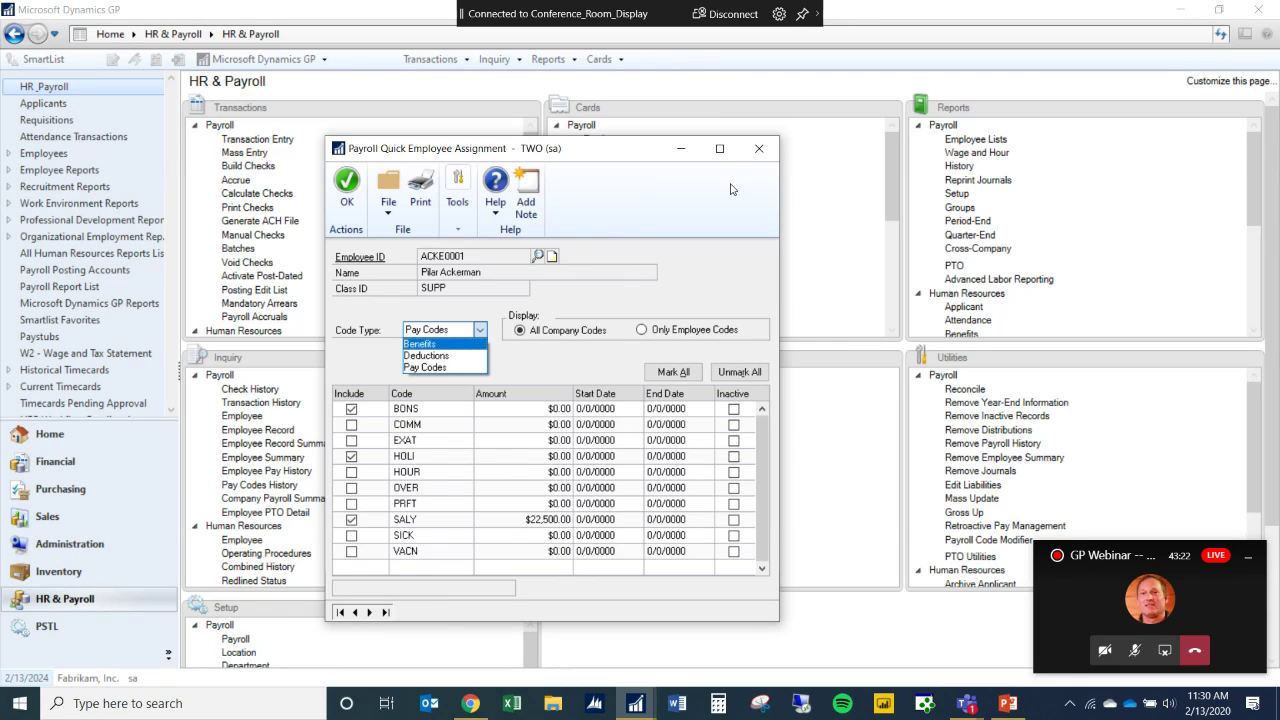
pyautogui.click(760, 150)
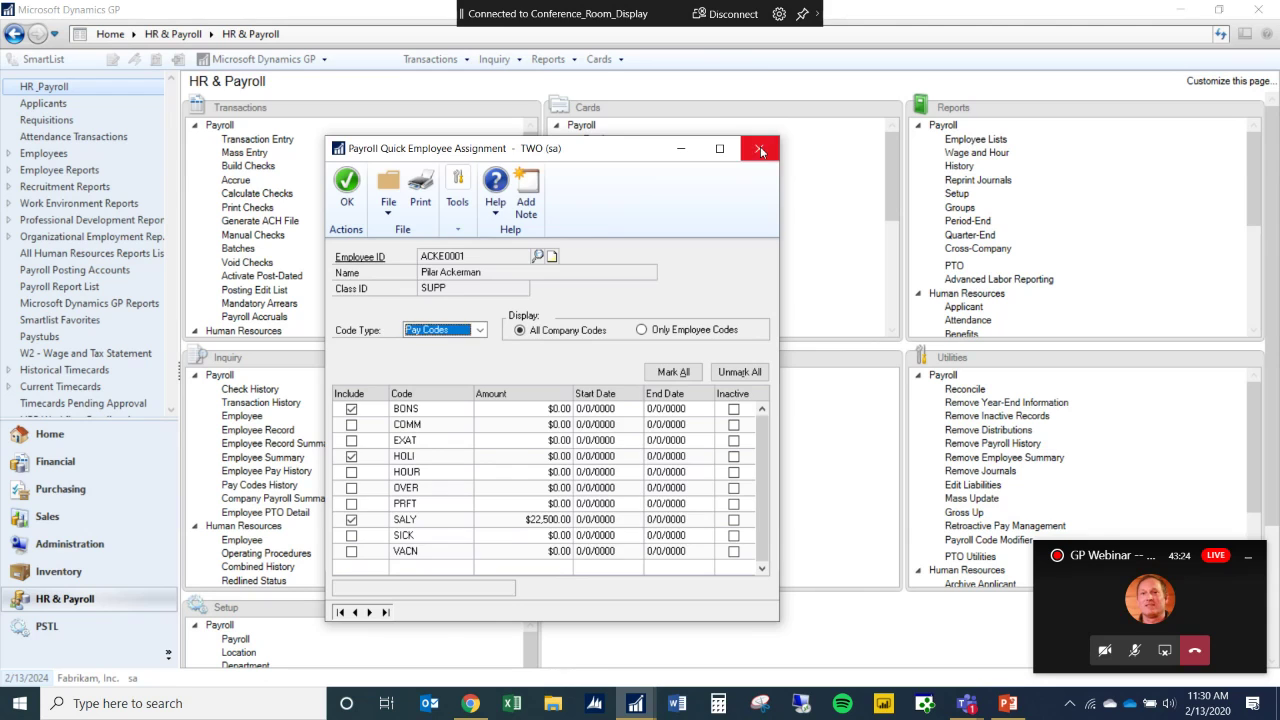
pyautogui.click(760, 150)
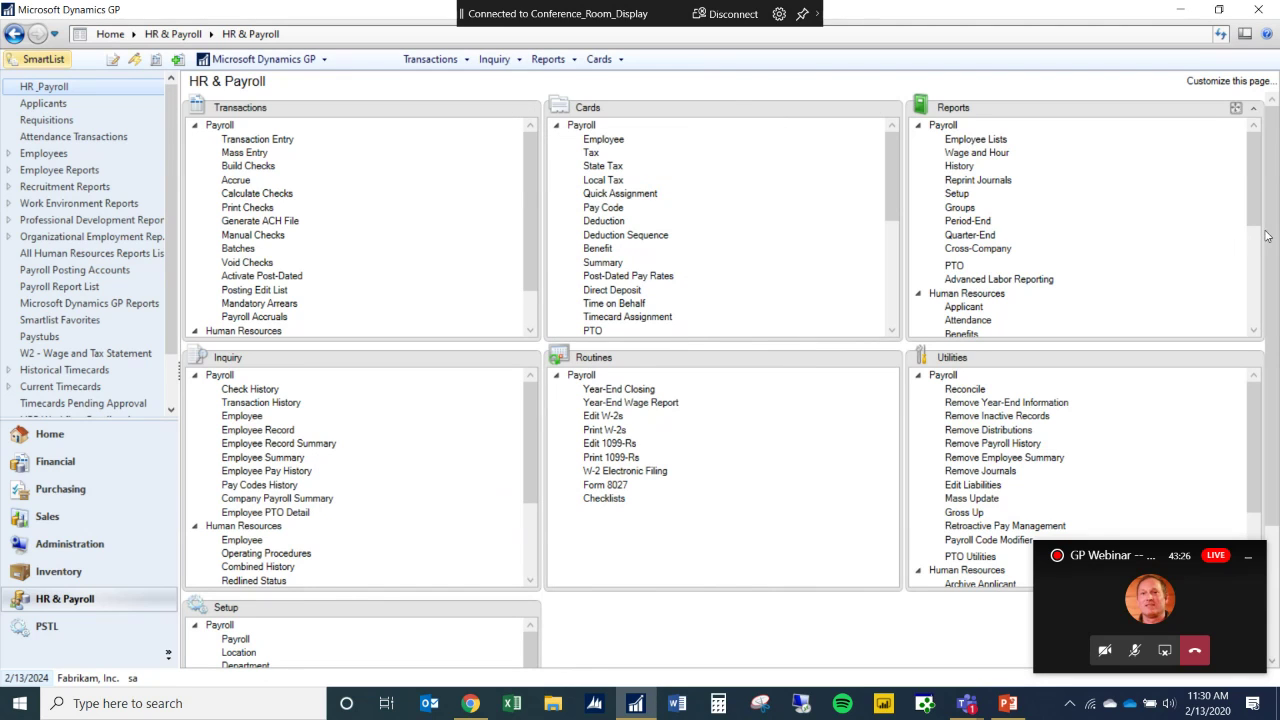
# Open the payroll Deduction Setup and load the UW (United Way) deduction.
pyautogui.scroll(-3, 1272, 383)
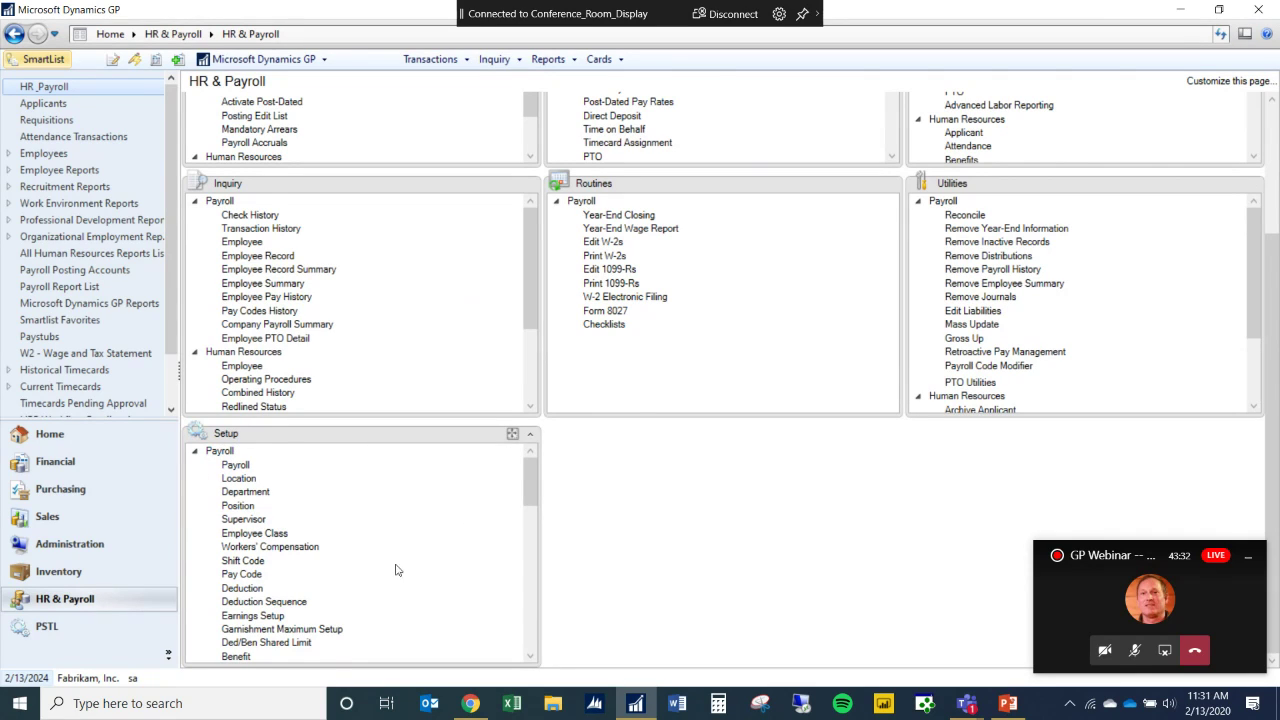
pyautogui.click(232, 590)
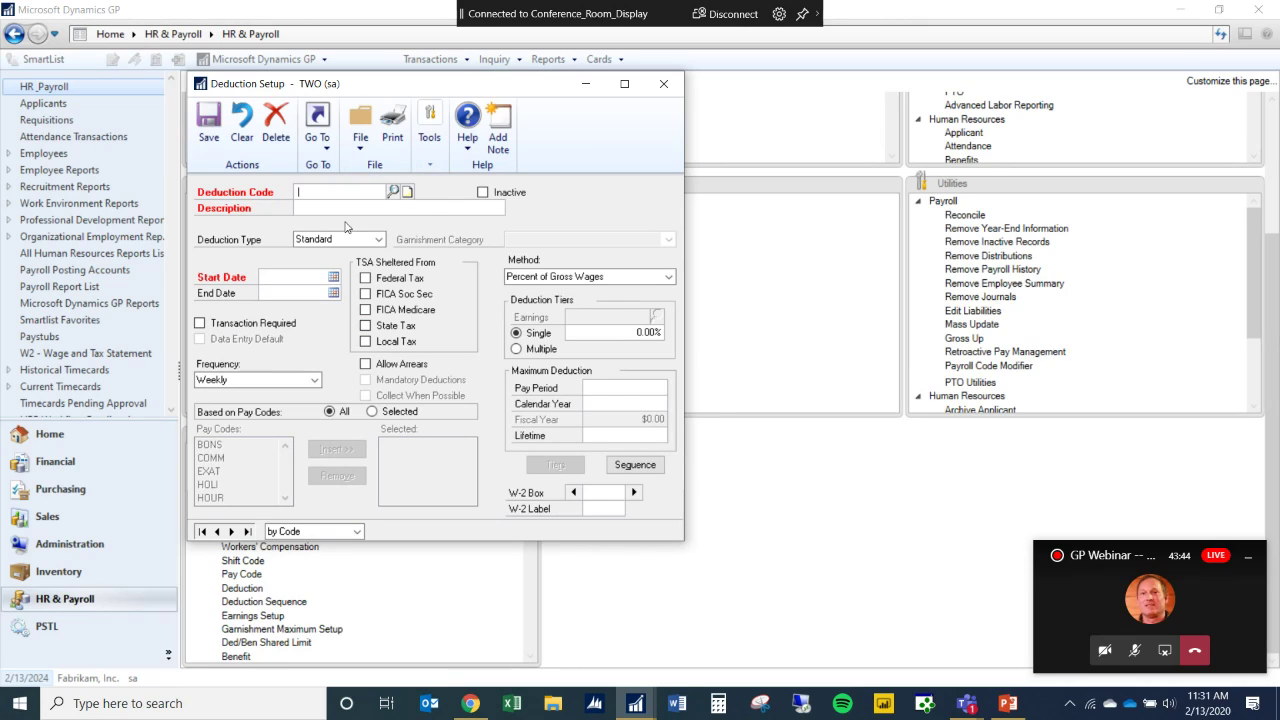
pyautogui.click(391, 191)
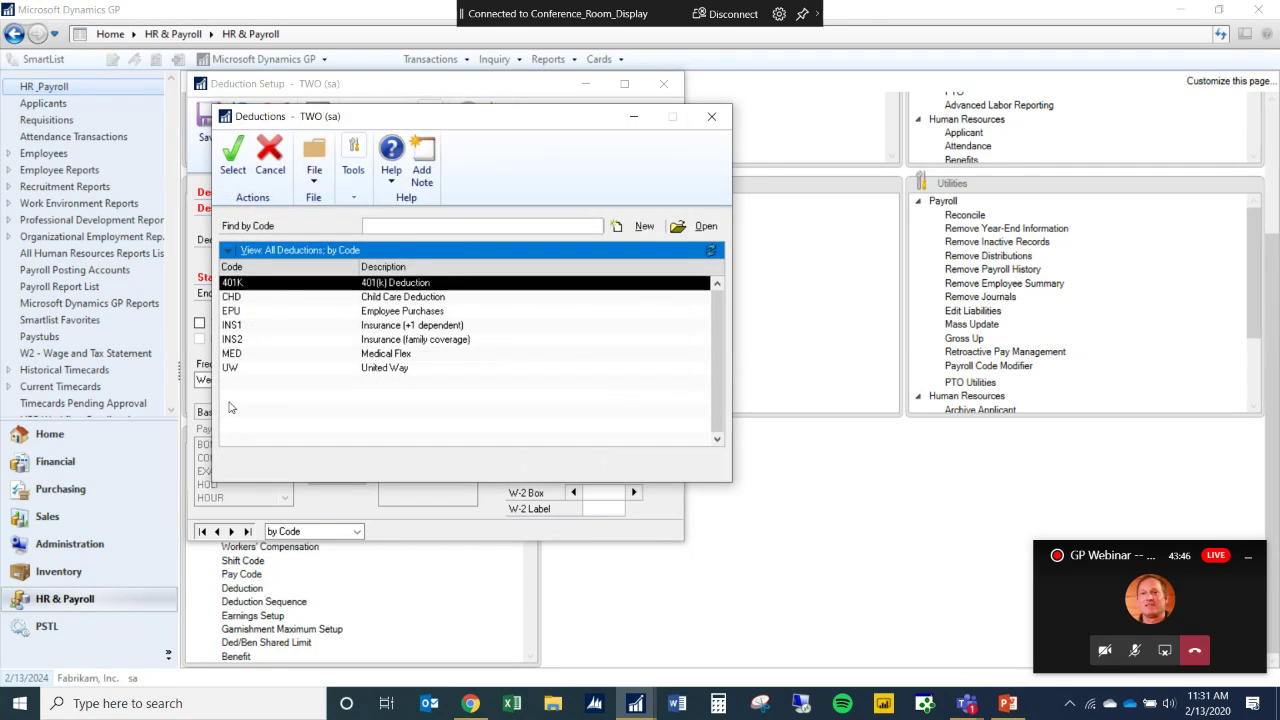
pyautogui.doubleClick(232, 369)
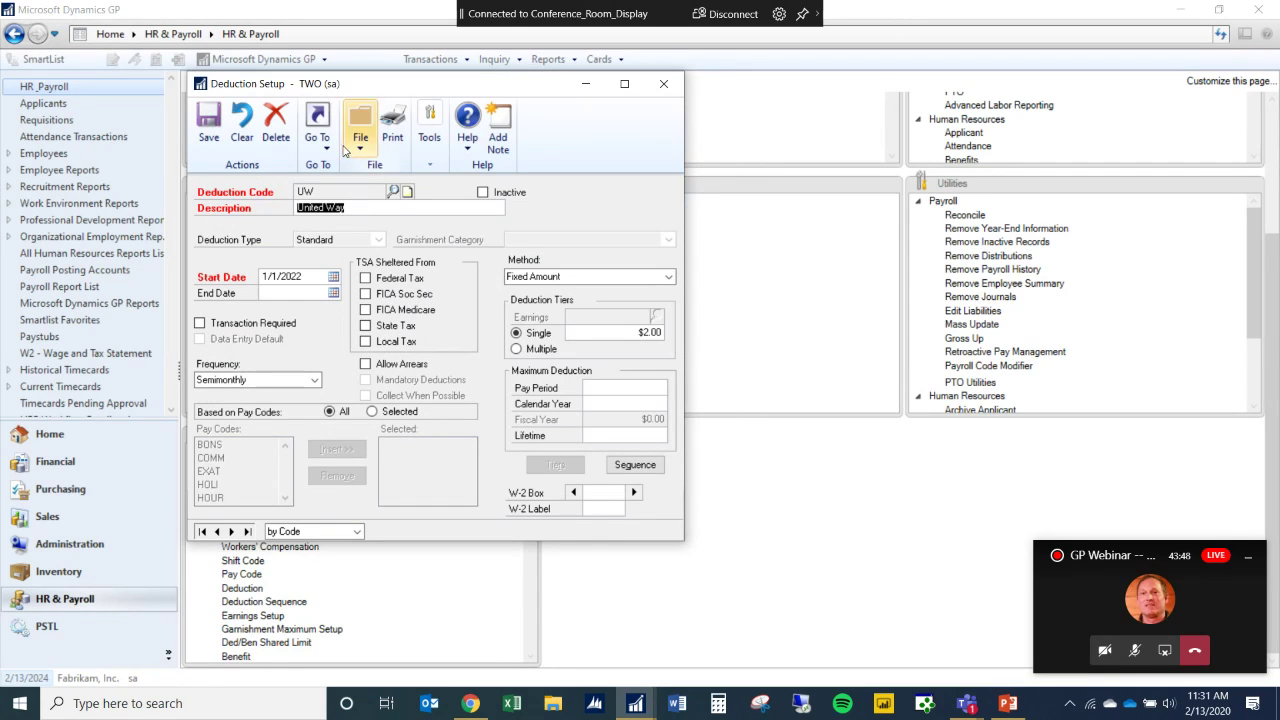
# Open Quick Code Assignment for the United Way deduction and review the code types, keeping Payroll Deduction.
pyautogui.click(317, 130)
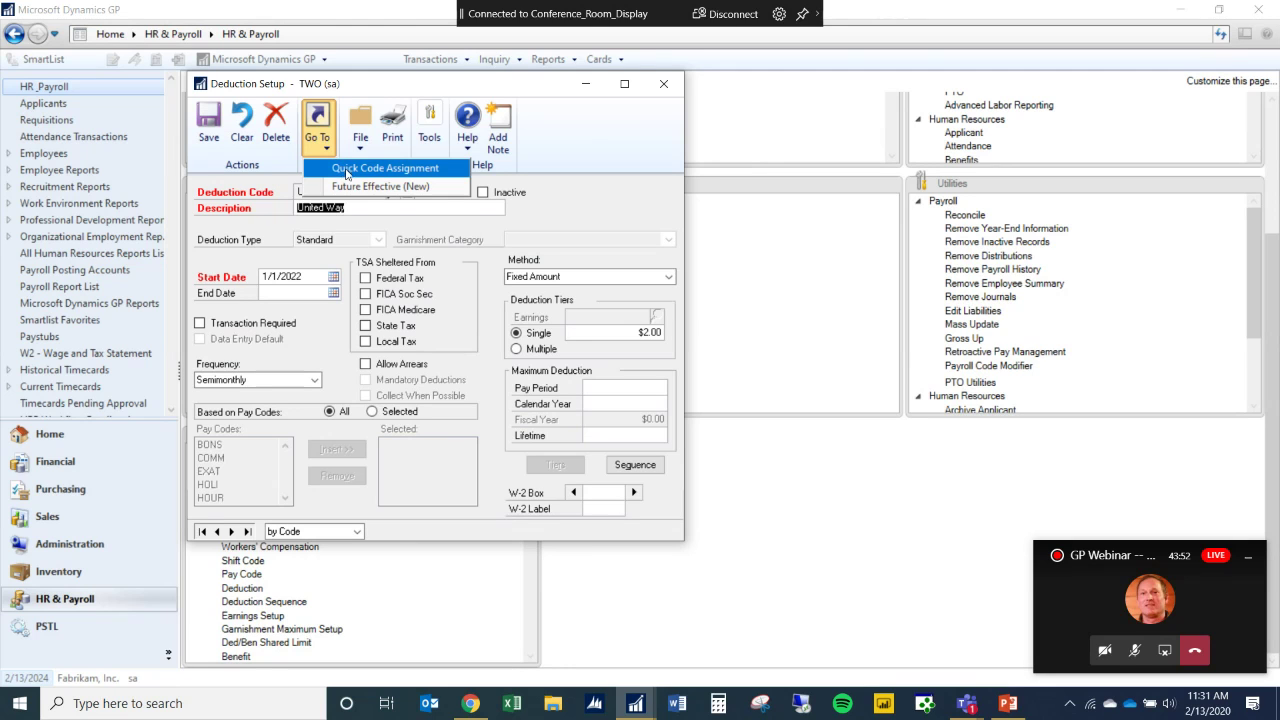
pyautogui.click(345, 170)
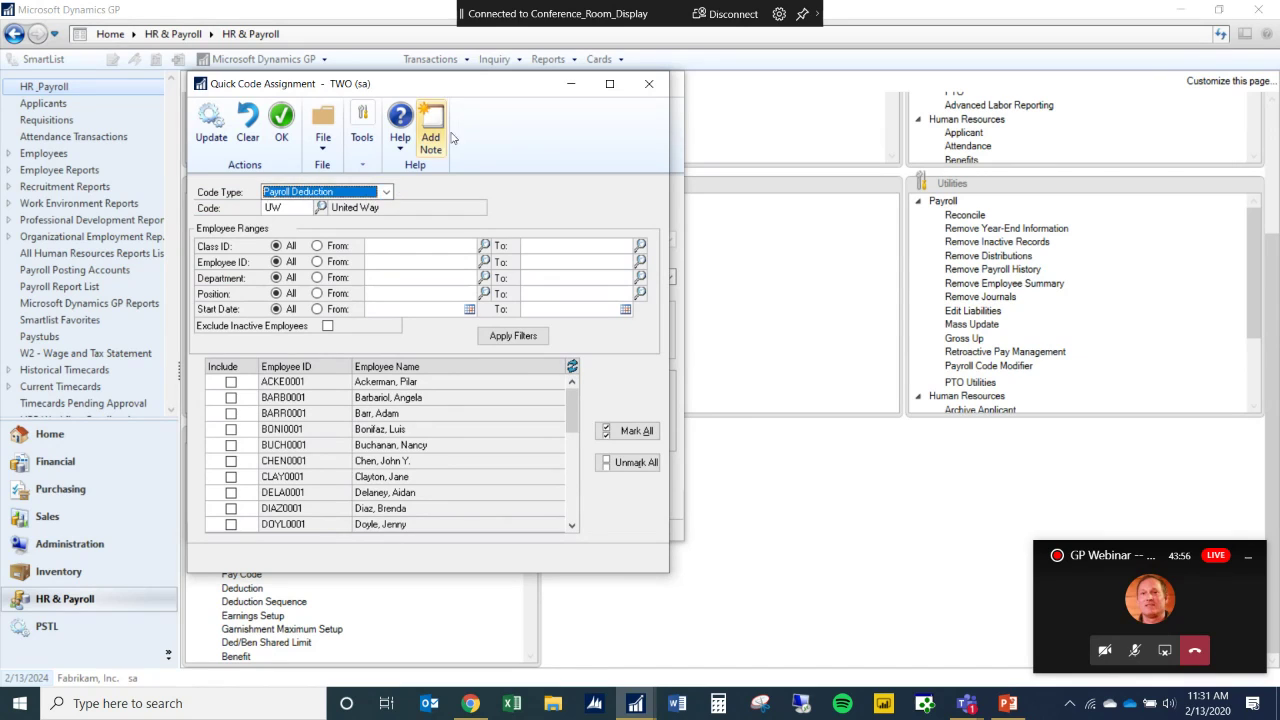
pyautogui.moveTo(474, 80); pyautogui.dragTo(685, 75)
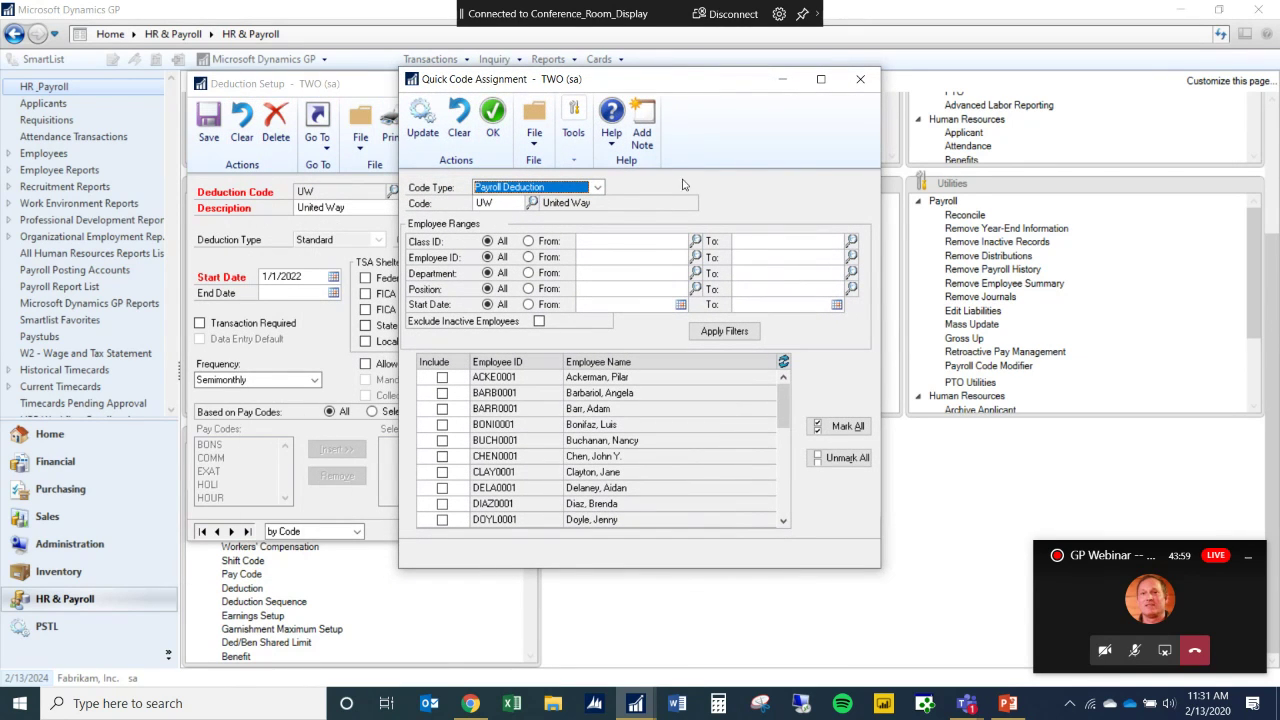
pyautogui.click(597, 188)
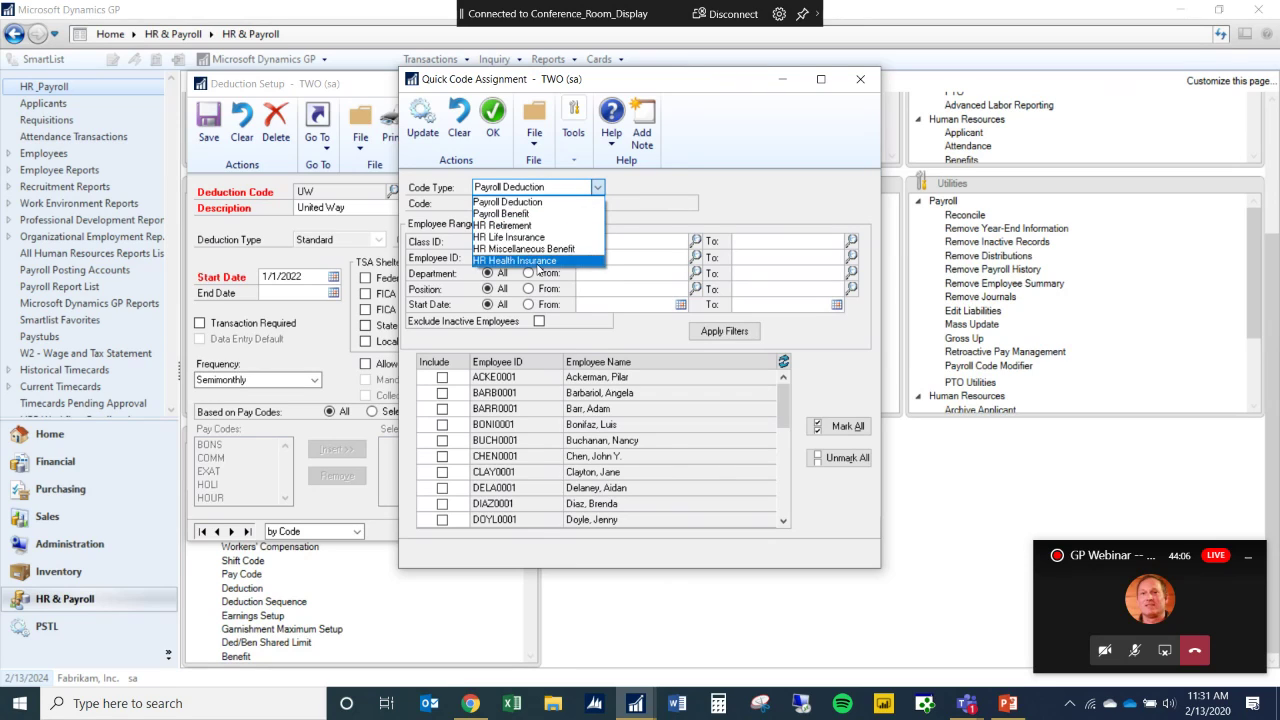
pyautogui.click(530, 202)
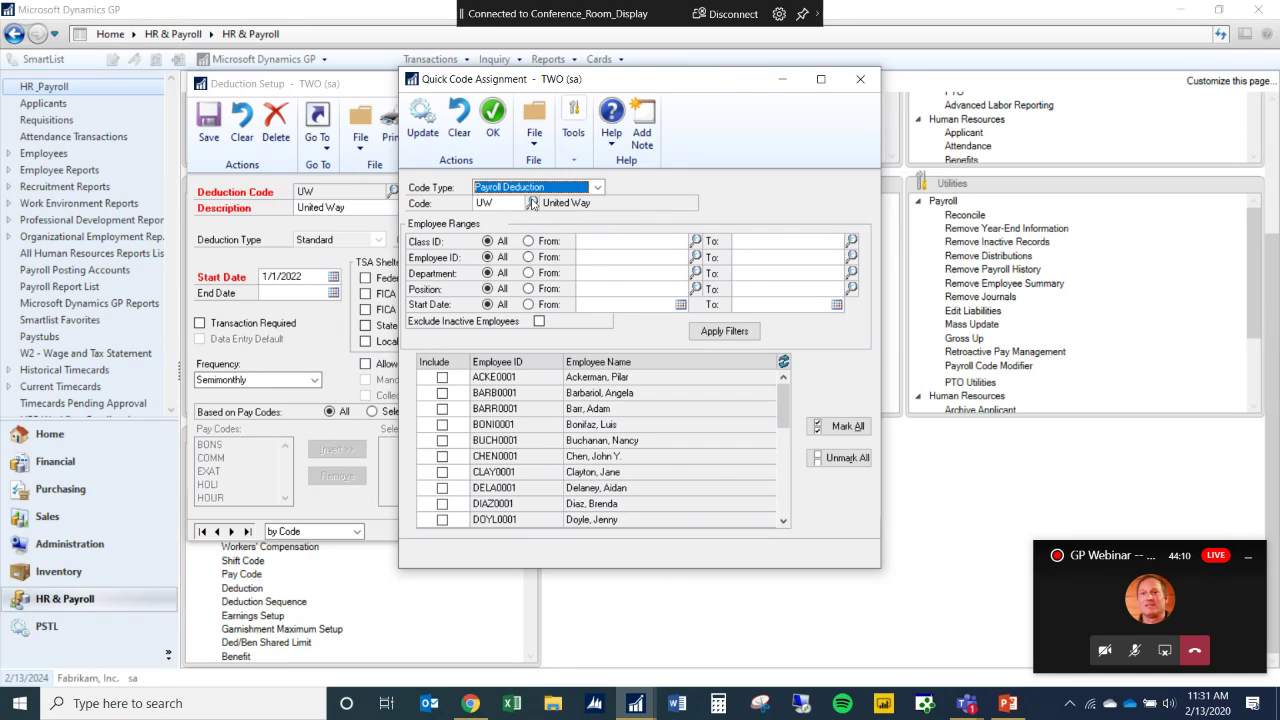
# Filter the employee list to the ADMN department in Quick Code Assignment.
pyautogui.click(527, 274)
pyautogui.click(695, 272)
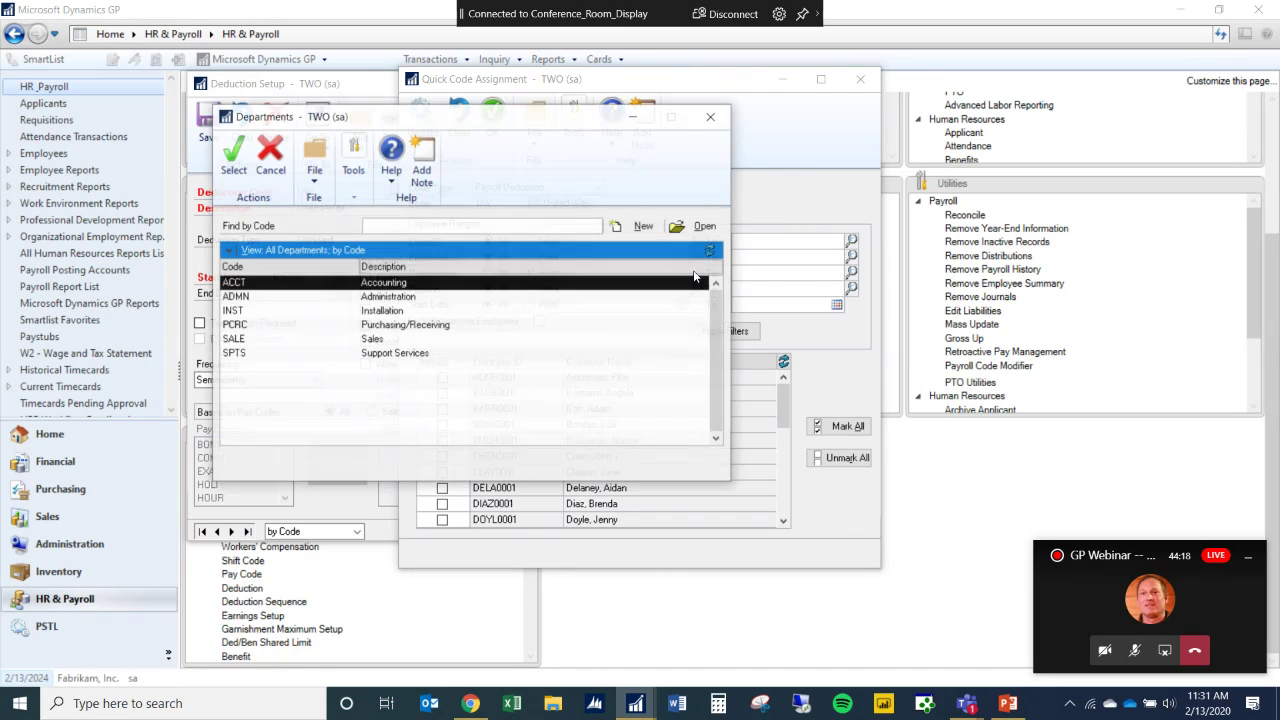
pyautogui.doubleClick(390, 298)
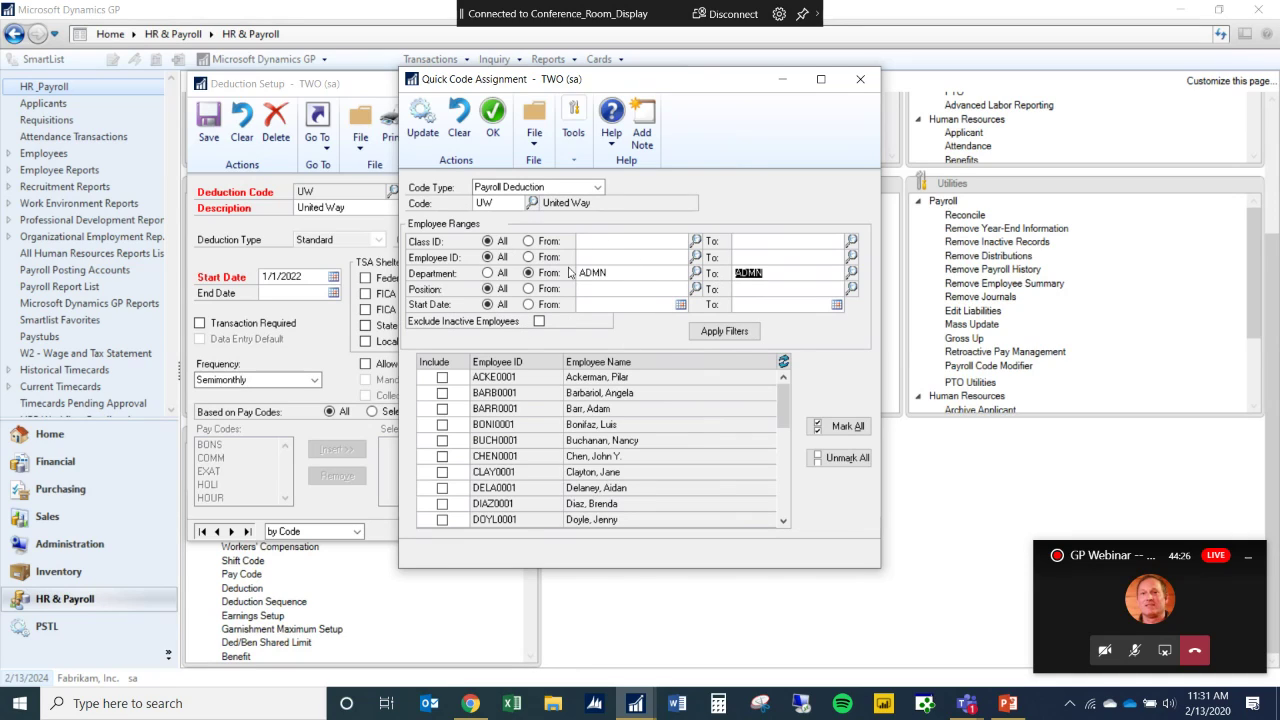
pyautogui.click(738, 337)
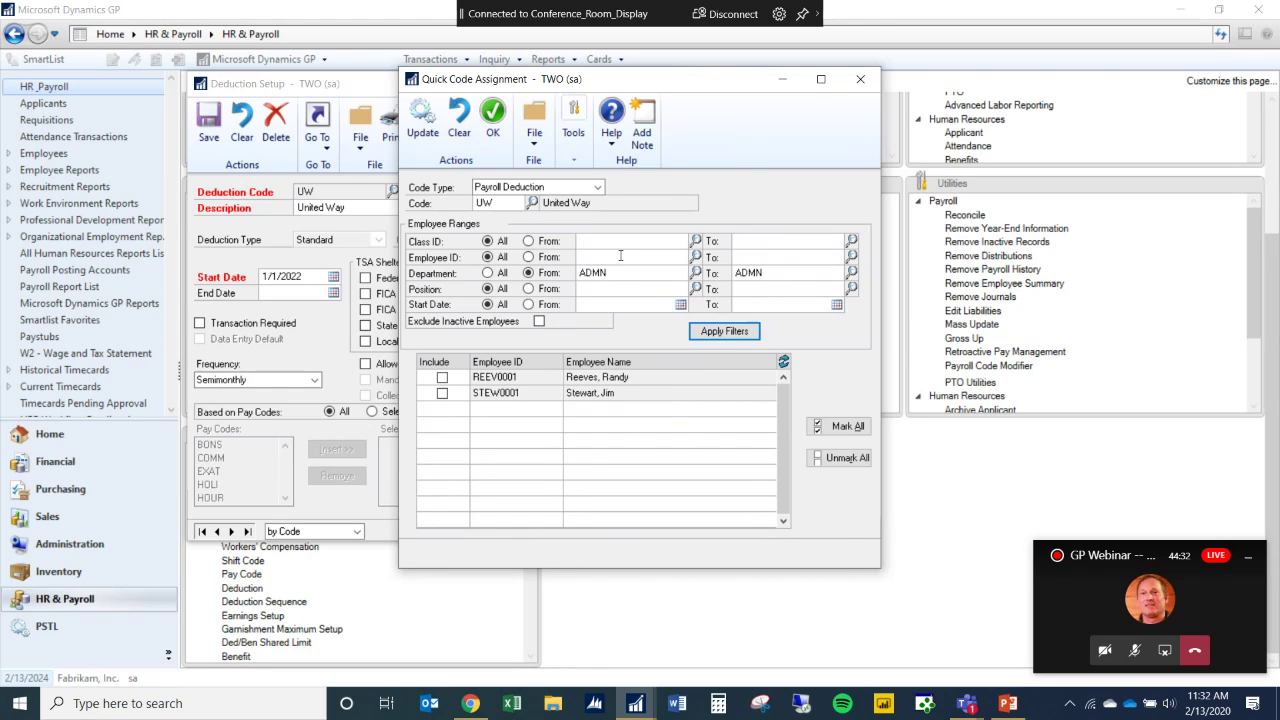
# Mark all filtered employees for the United Way deduction, and close the assignment and Deduction Setup windows without updating.
pyautogui.click(855, 432)
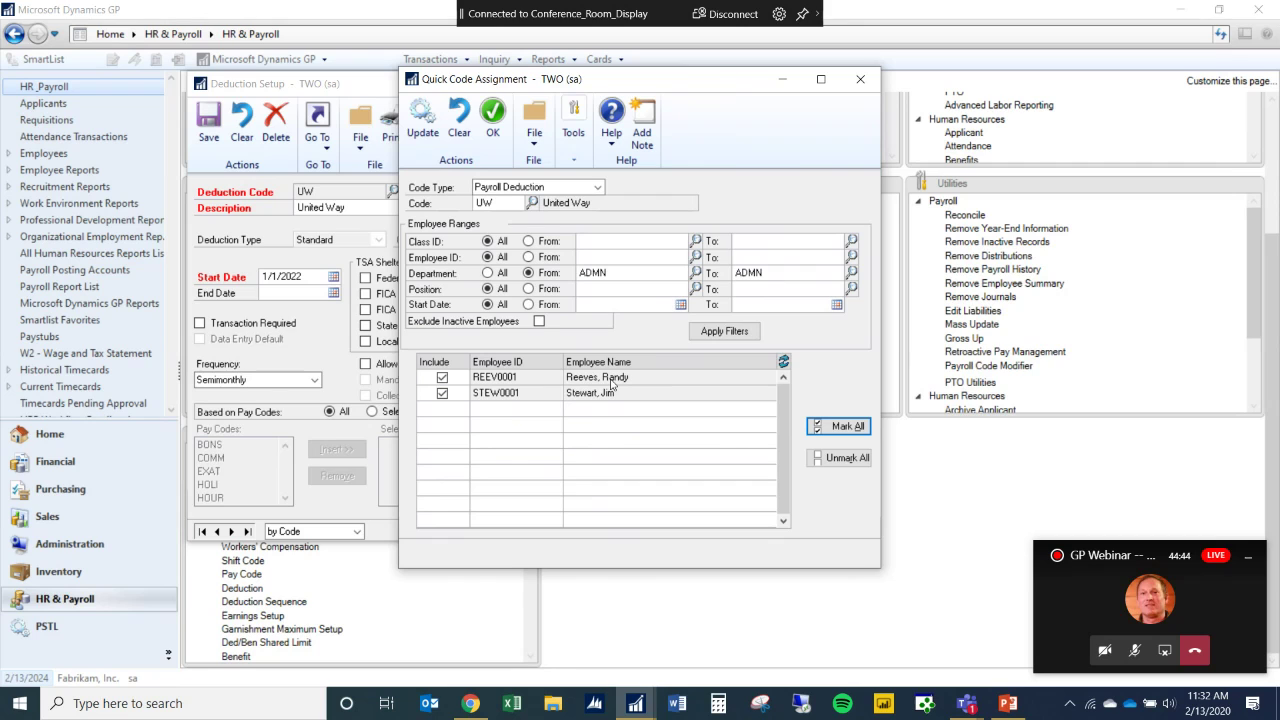
pyautogui.click(860, 78)
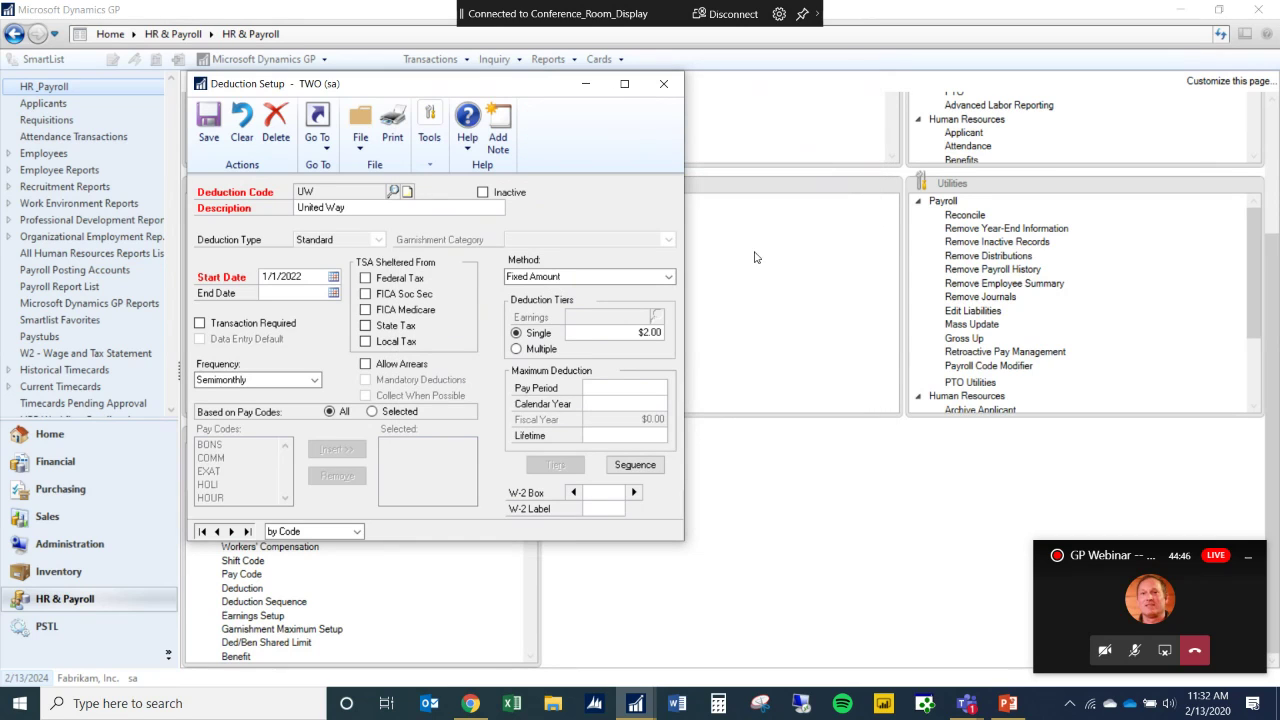
pyautogui.click(664, 85)
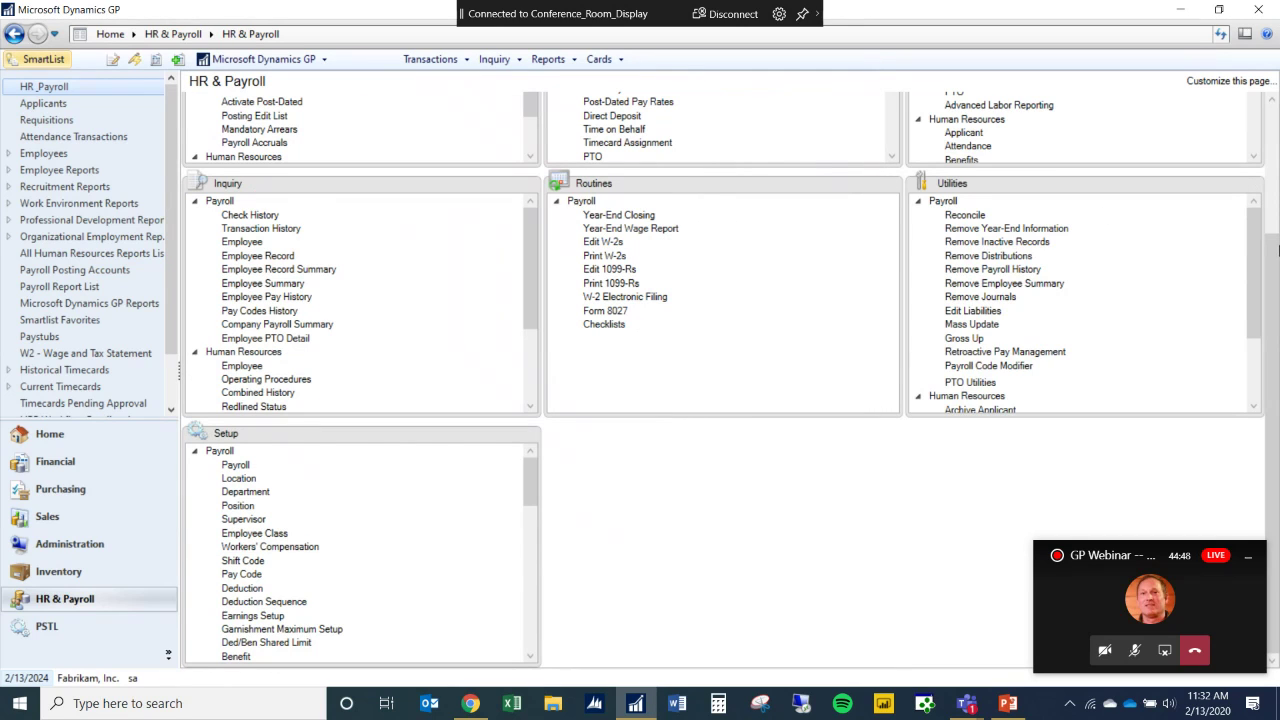
# Open Employee Maintenance, examine the Hire Date, Adjusted Hire Date and Last Day Worked fields, and close the window.
pyautogui.scroll(3, 1275, 247)
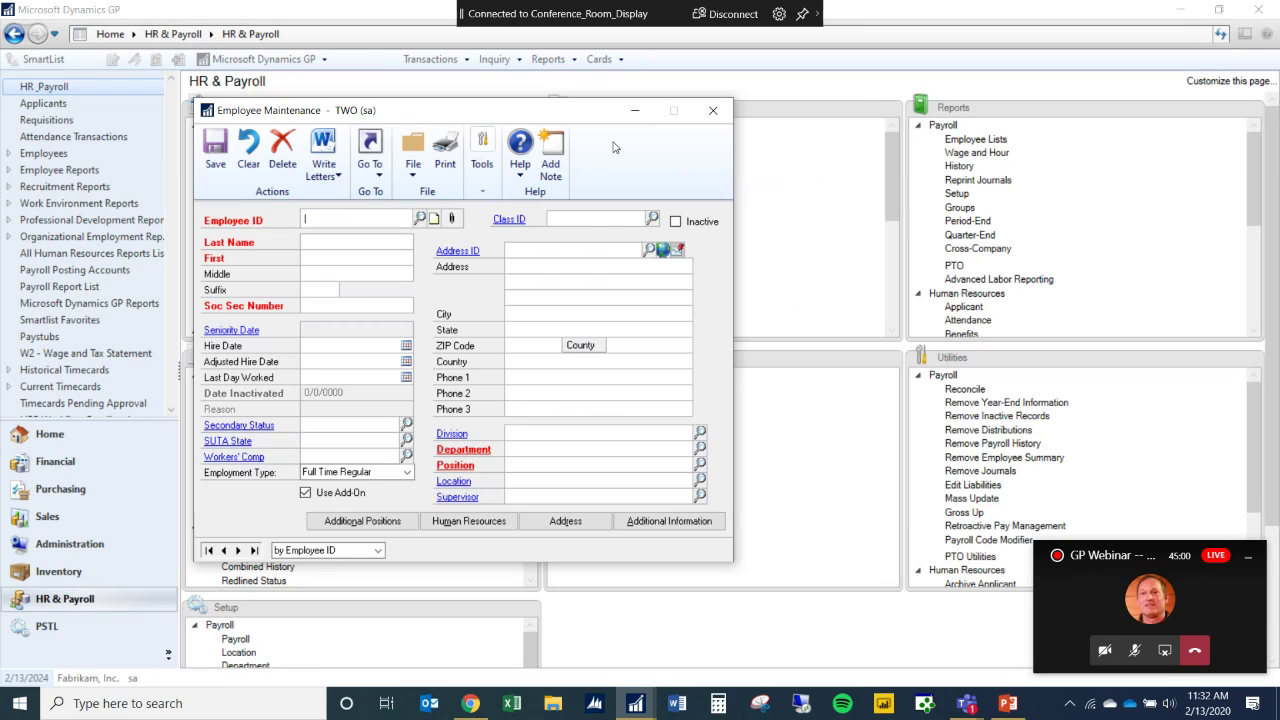
pyautogui.click(342, 345)
pyautogui.click(370, 361)
pyautogui.click(363, 378)
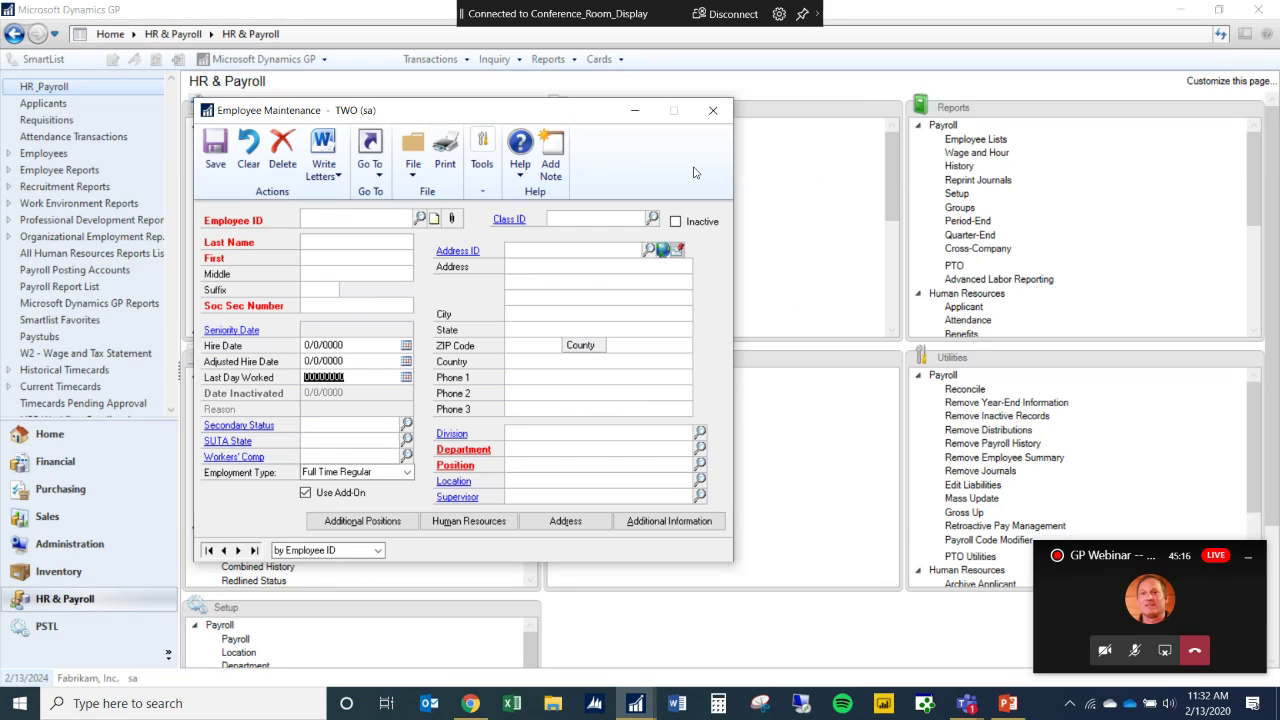
pyautogui.click(713, 110)
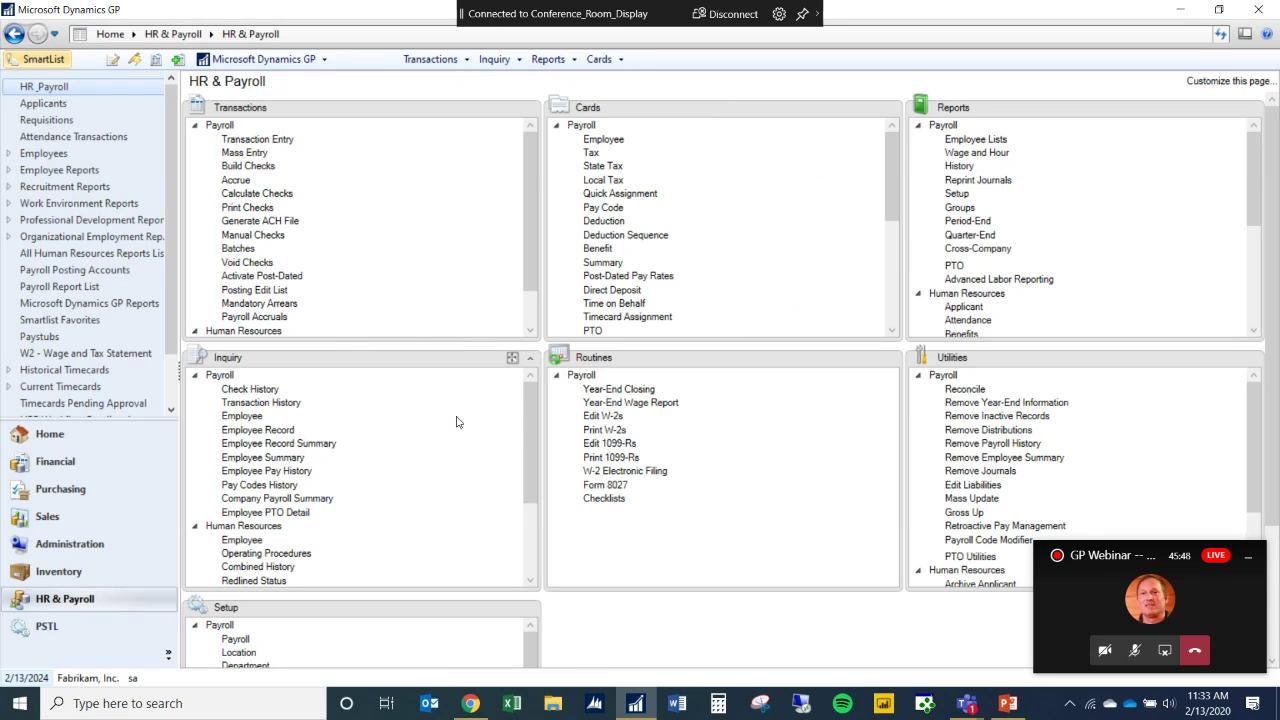
# Switch to the GP Webinar presentation in PowerPoint, start the slide show from the current slide, and advance to the Miscellaneous slide.
pyautogui.moveTo(1003, 706)
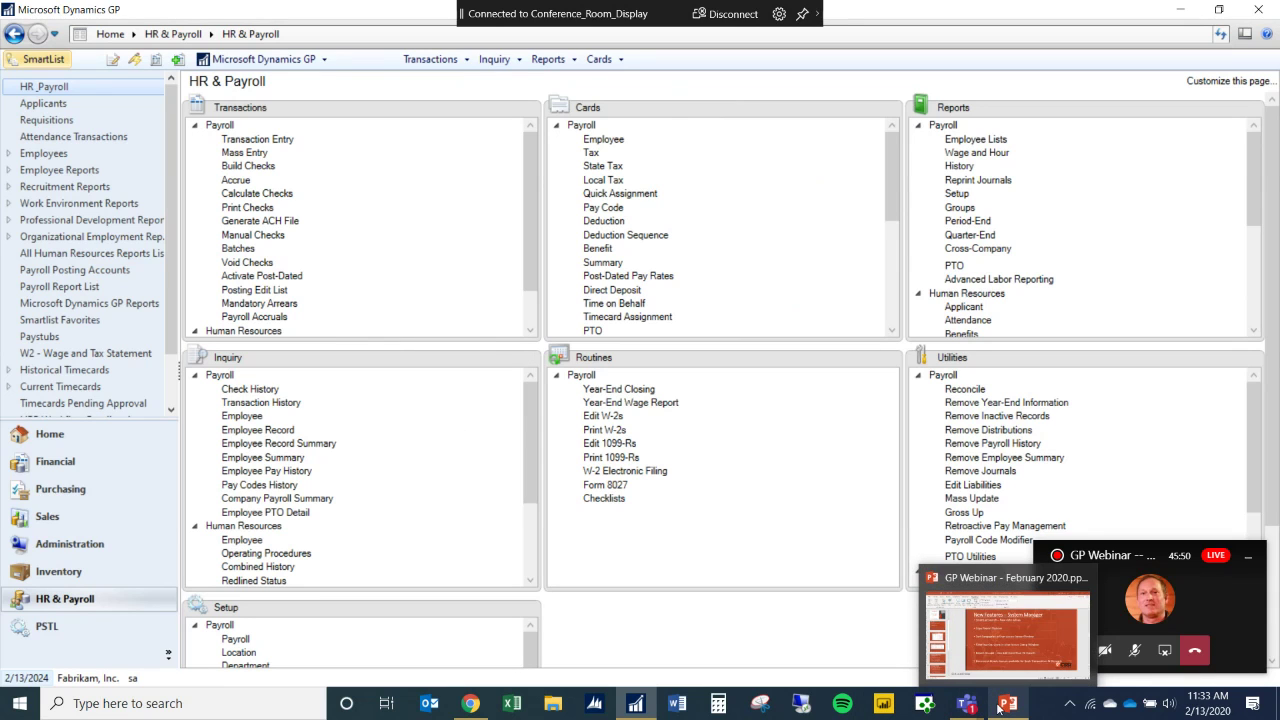
pyautogui.click(995, 654)
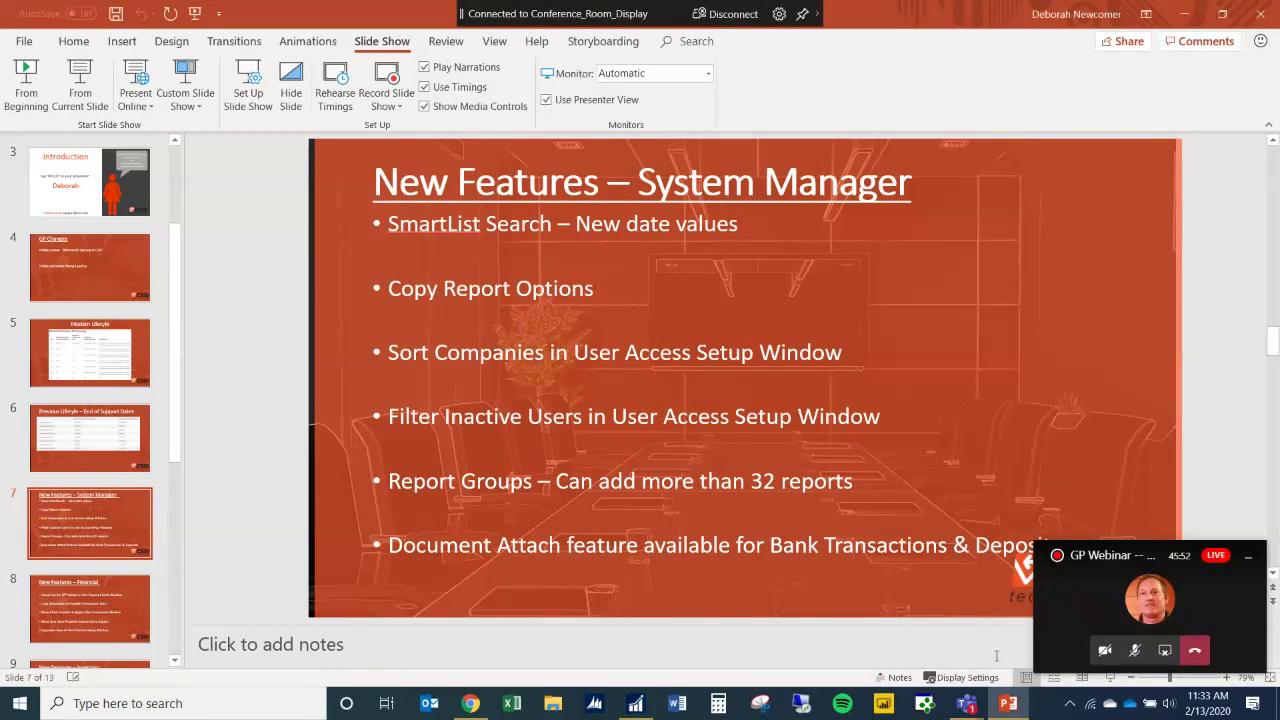
pyautogui.click(79, 86)
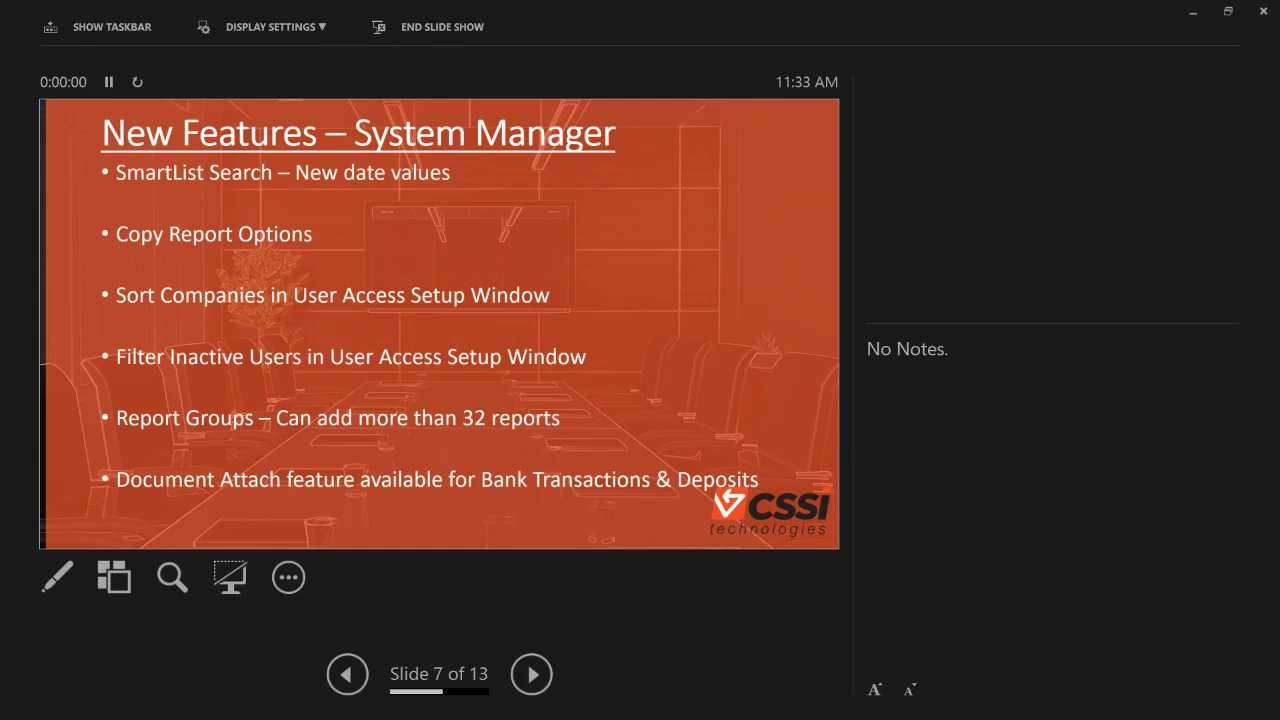
pyautogui.press('Right')
pyautogui.press('Right')
pyautogui.press('Right')
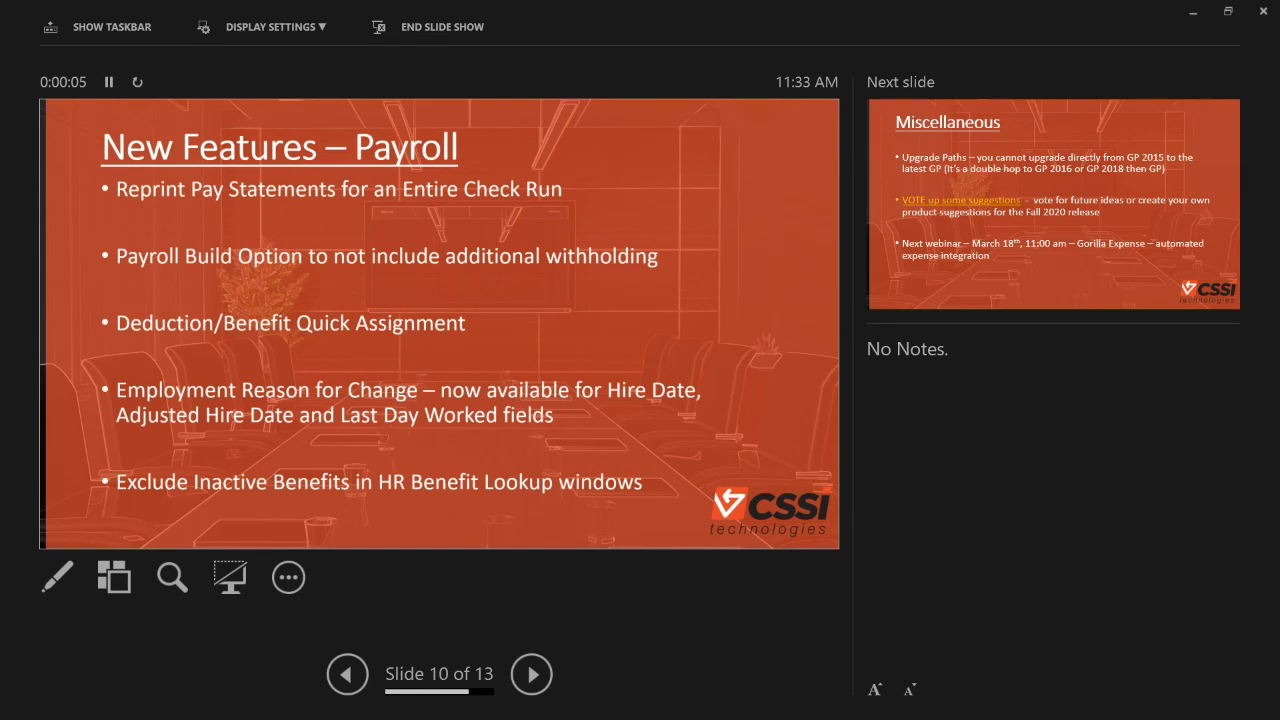
pyautogui.press('Right')
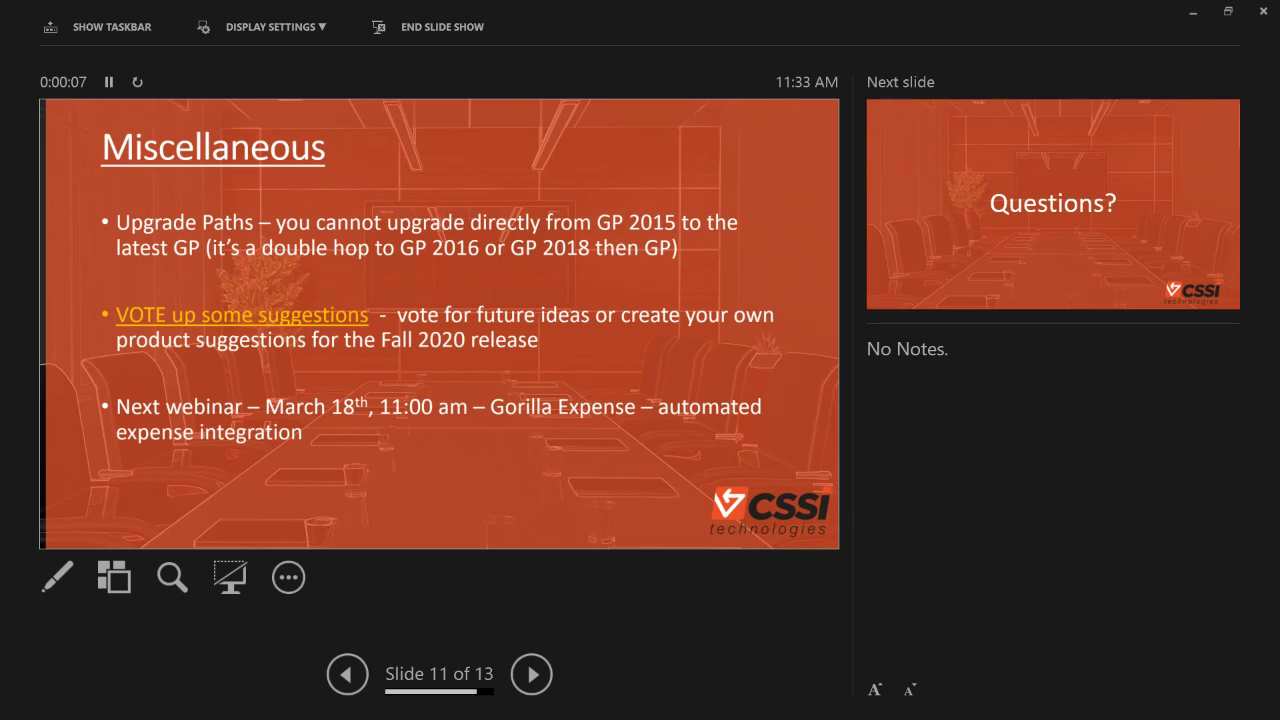